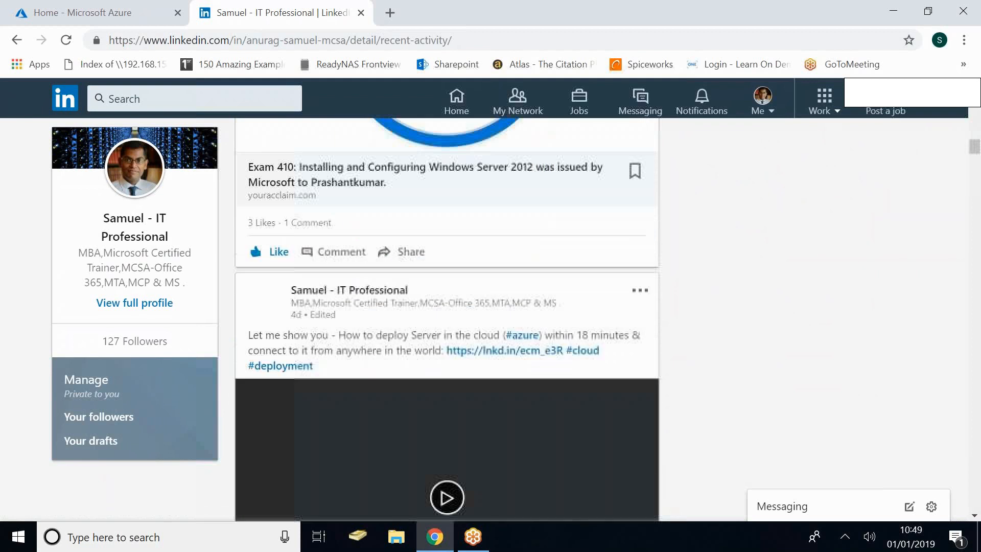
Step: Switch to the Azure portal and open the inbound security rules of the VM-Webserver-nsg network security group
{"action": "scroll", "coordinate": [482, 349], "scroll_direction": "up", "scroll_amount": 3}
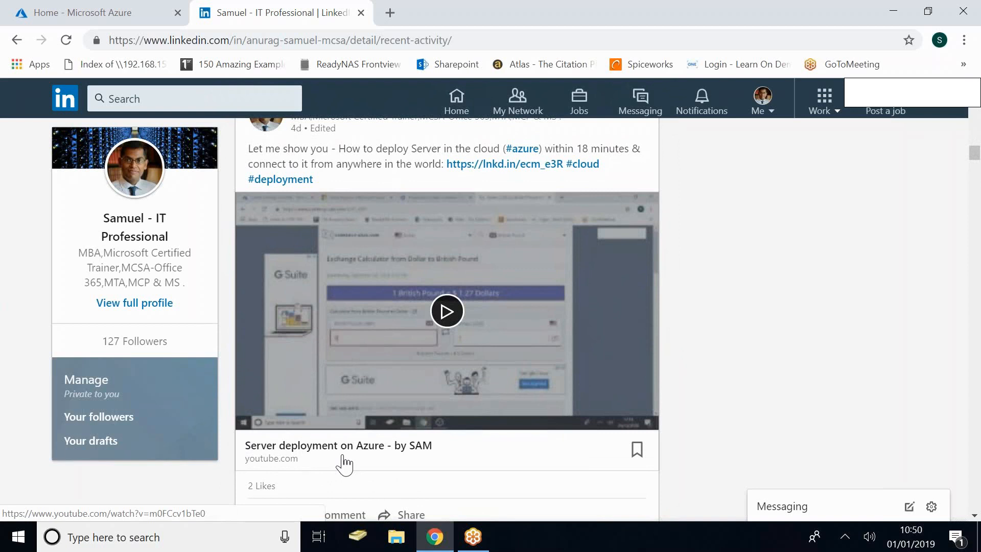
{"action": "left_click", "coordinate": [87, 15]}
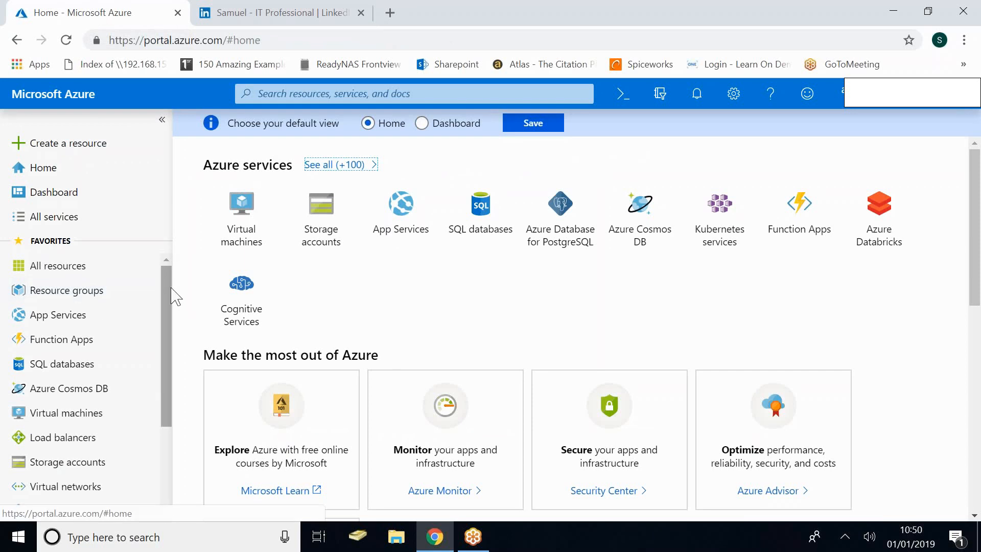
{"action": "left_click", "coordinate": [78, 417]}
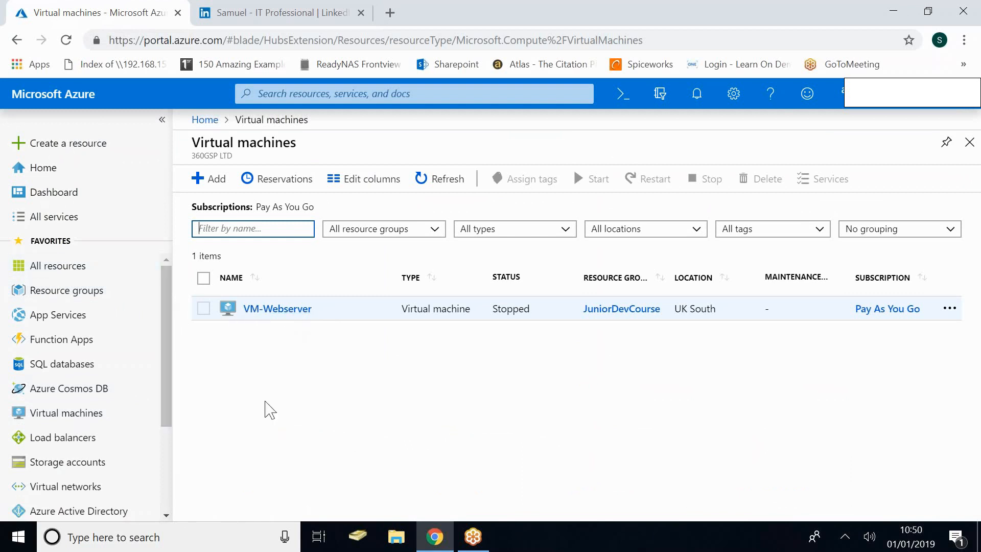
{"action": "left_click", "coordinate": [36, 269]}
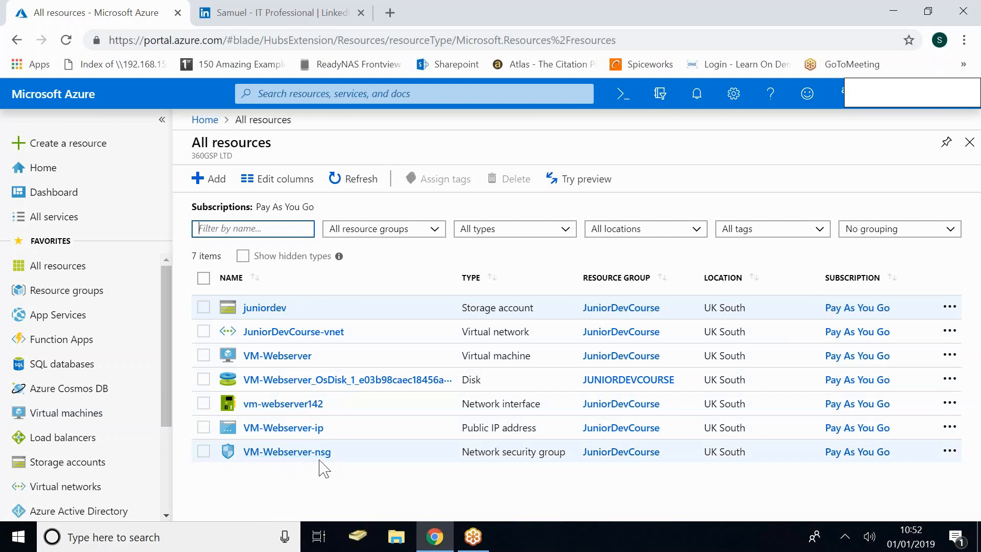
{"action": "left_click", "coordinate": [283, 456]}
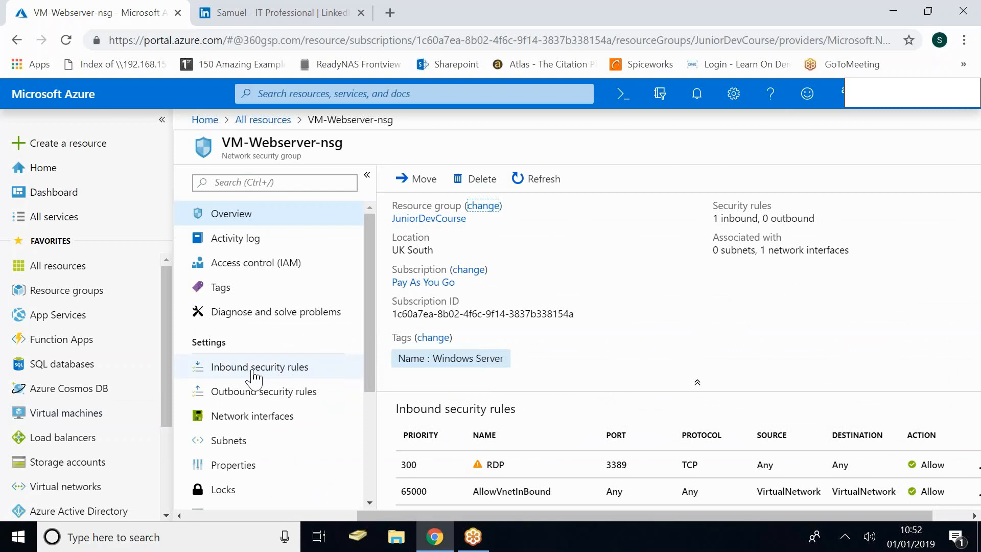
{"action": "left_click", "coordinate": [225, 374]}
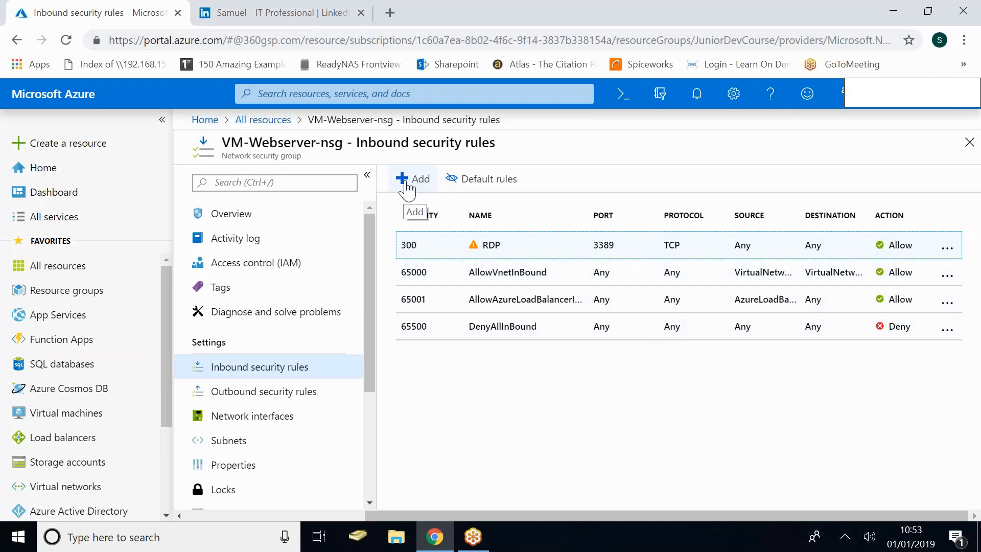
Step: Start a new inbound security rule and set its destination port range to 80
{"action": "left_click", "coordinate": [422, 194]}
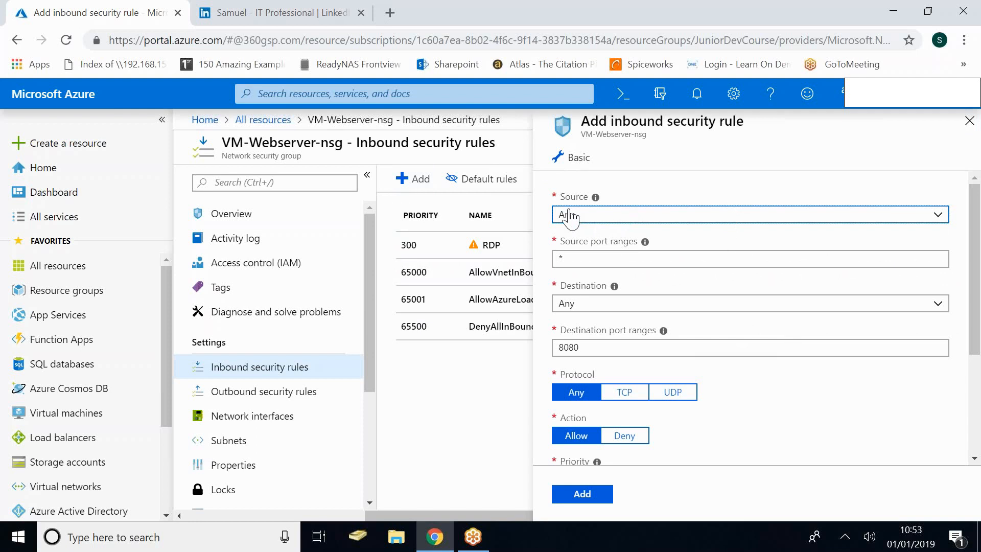
{"action": "left_click", "coordinate": [601, 350]}
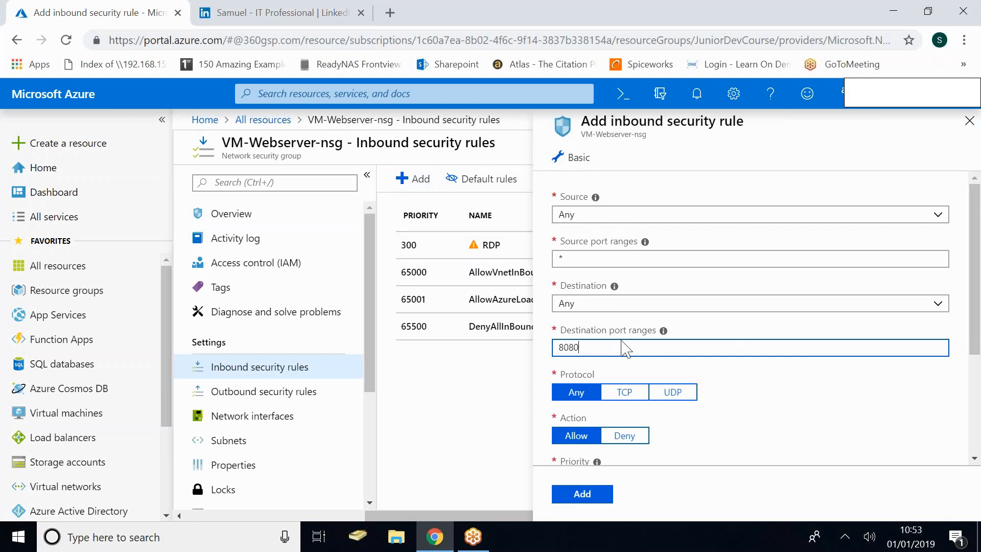
{"action": "left_click_drag", "start_coordinate": [974, 297], "coordinate": [975, 336]}
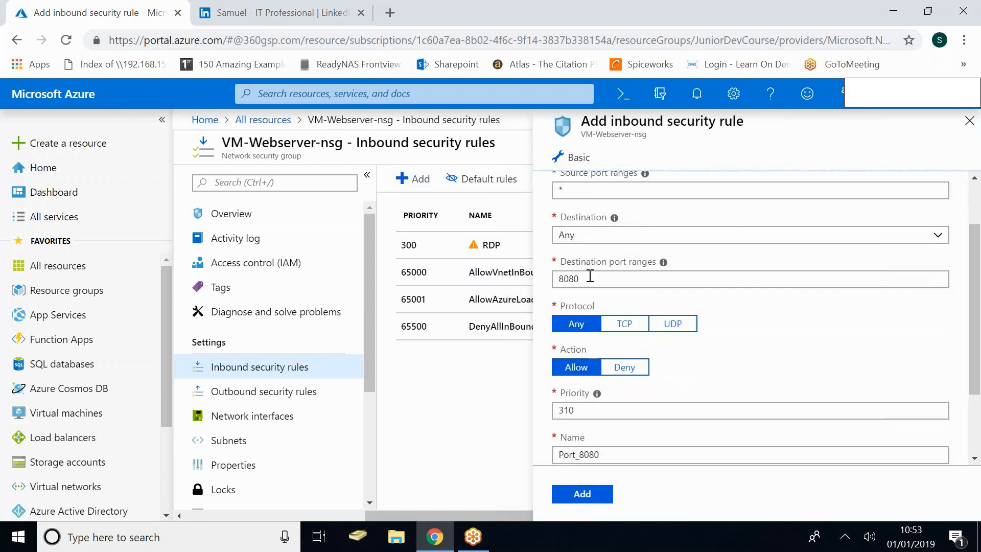
{"action": "left_click", "coordinate": [614, 286]}
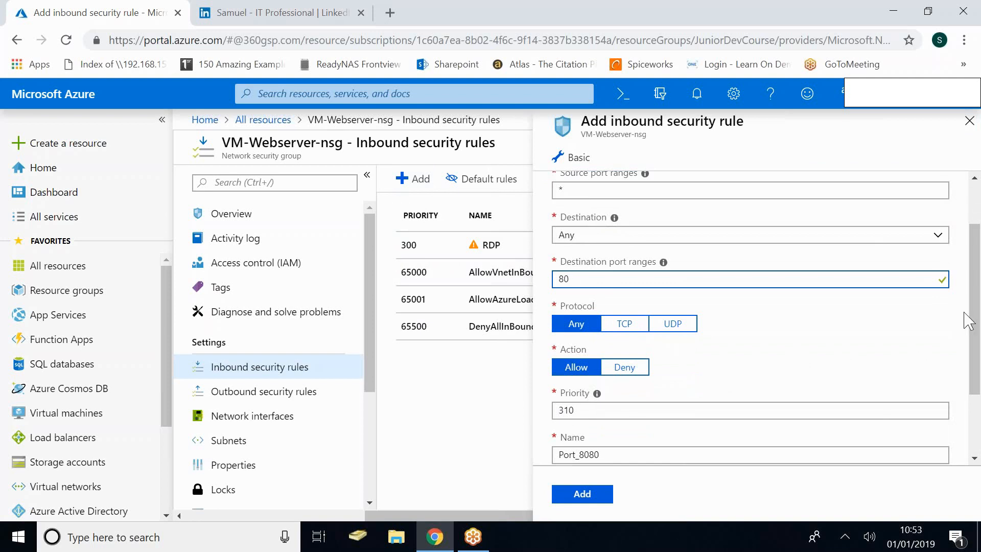
Step: Name the rule Port_80, describe it as "Opening Port 80 for my Webserver - inbound traffic", and add it
{"action": "left_click_drag", "start_coordinate": [976, 295], "coordinate": [967, 351]}
{"action": "left_click", "coordinate": [674, 357]}
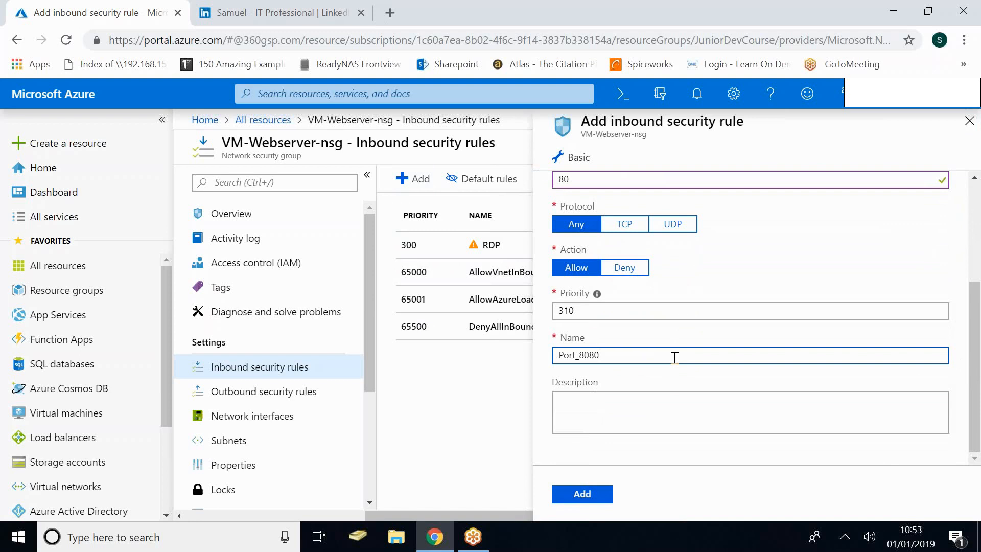
{"action": "left_click", "coordinate": [641, 411]}
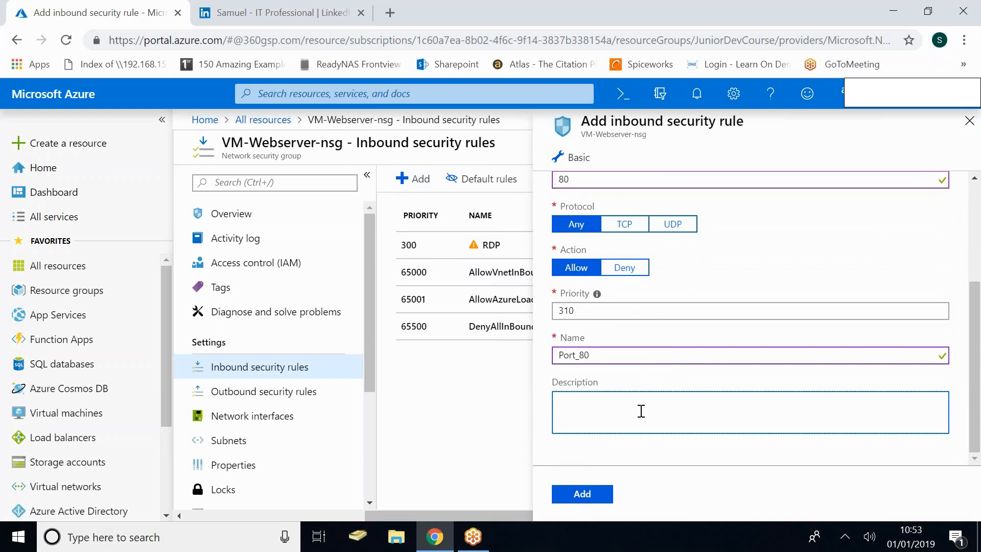
{"action": "type", "text": "Opening Port 80 for my Webserver - inbound traffic"}
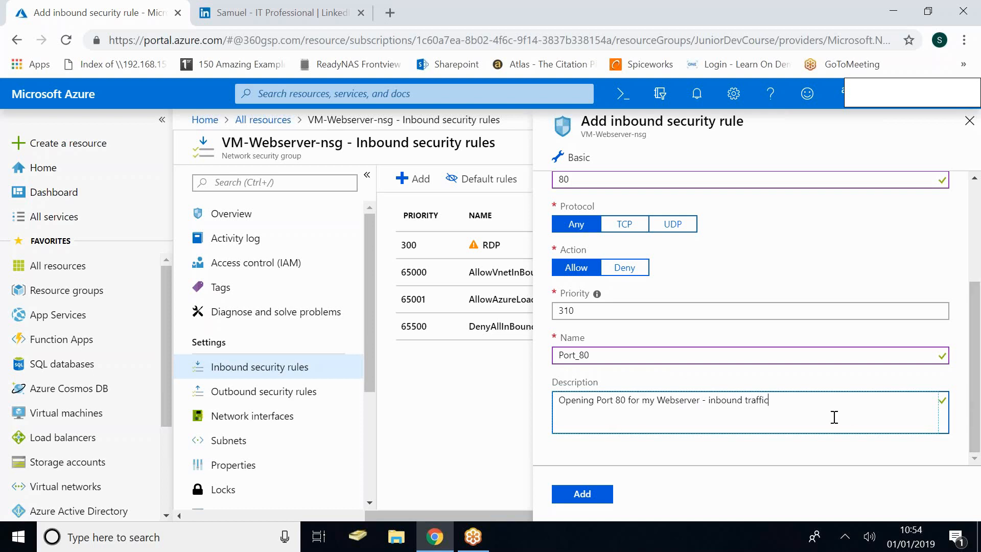
{"action": "left_click", "coordinate": [582, 494]}
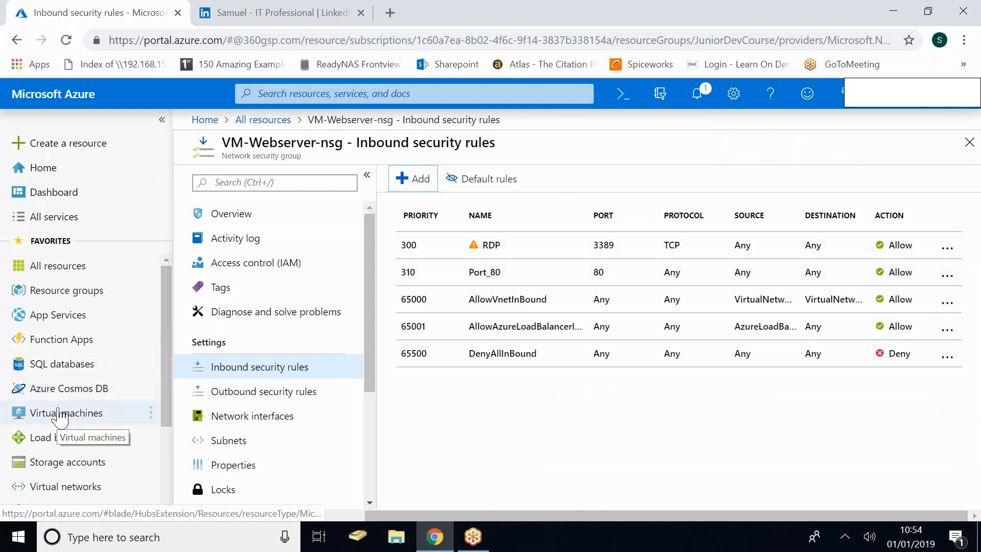
Step: Open the VM-Webserver virtual machine's overview and copy its public IP address
{"action": "left_click", "coordinate": [67, 415]}
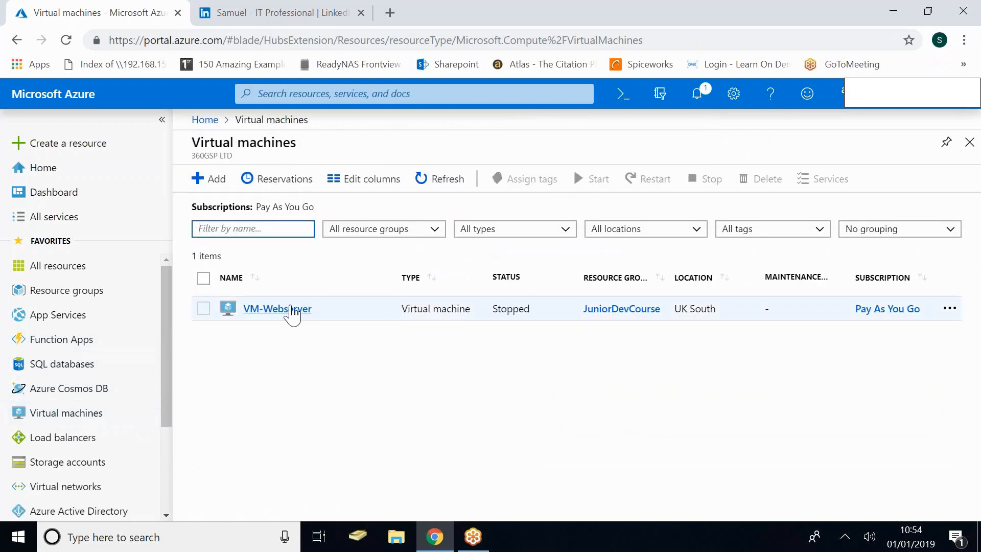
{"action": "left_click", "coordinate": [291, 310]}
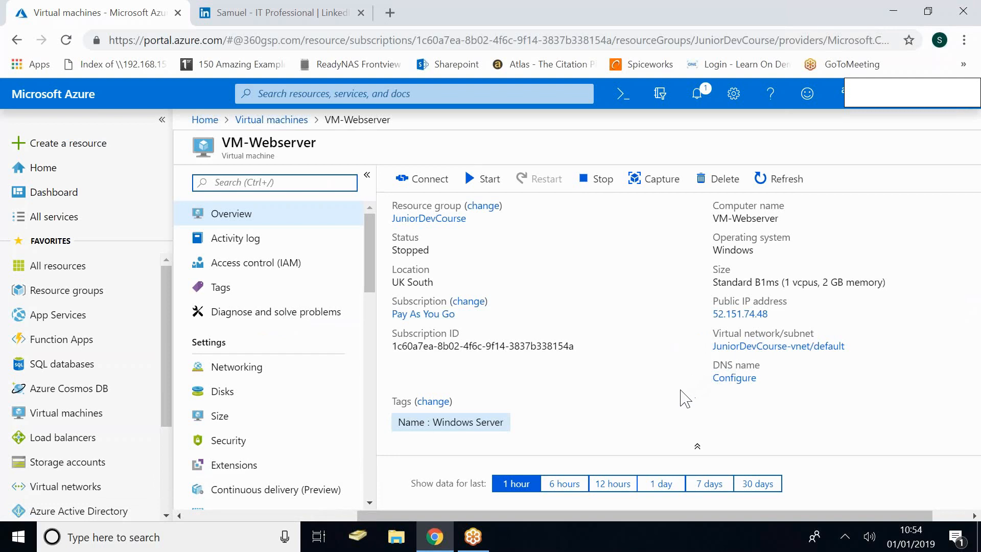
{"action": "left_click", "coordinate": [680, 402]}
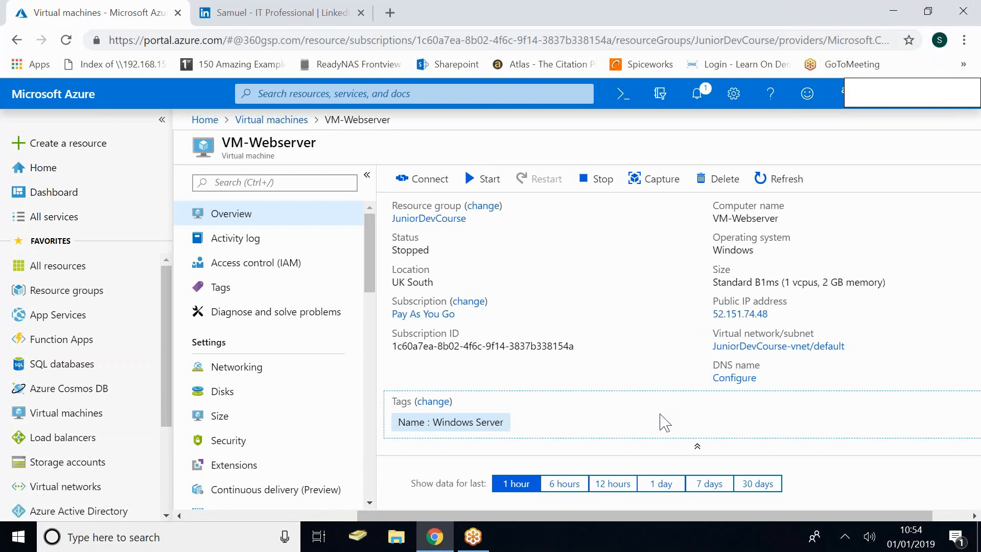
{"action": "left_click", "coordinate": [775, 314]}
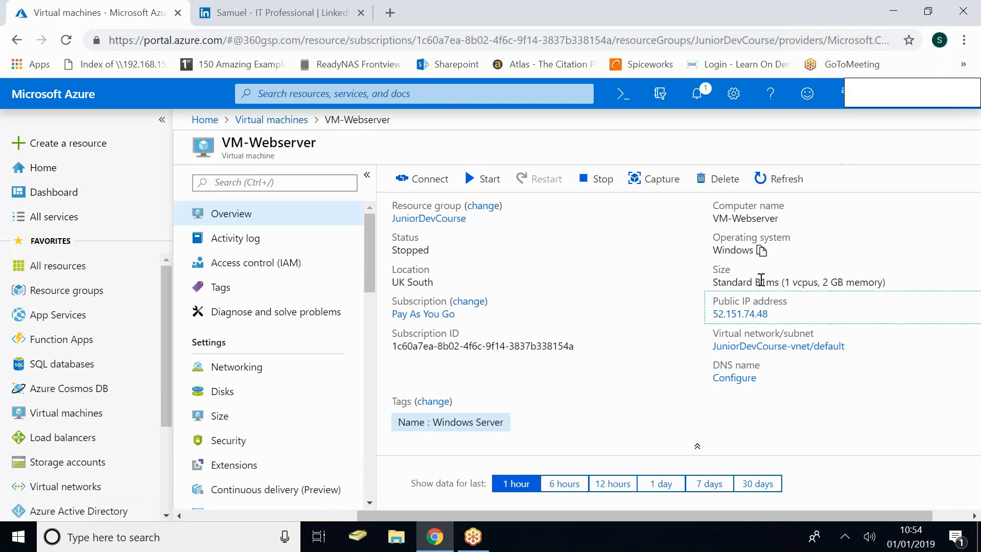
{"action": "left_click", "coordinate": [775, 314]}
Step: Try to load the copied public IP address in a new browser tab, close the LinkedIn tab and return to VM-Webserver
{"action": "left_click", "coordinate": [390, 13]}
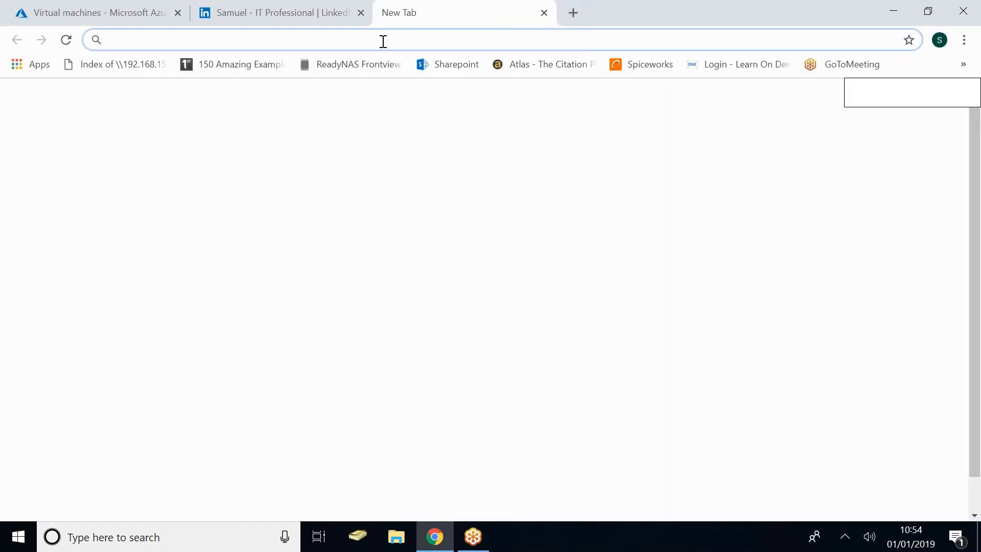
{"action": "key", "text": "ctrl+v"}
{"action": "key", "text": "Return"}
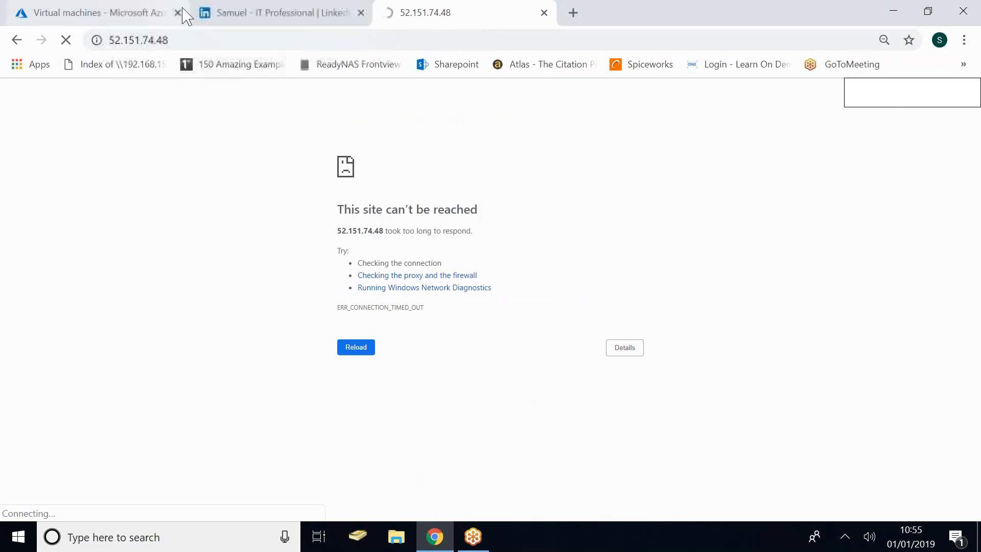
{"action": "left_click", "coordinate": [361, 12]}
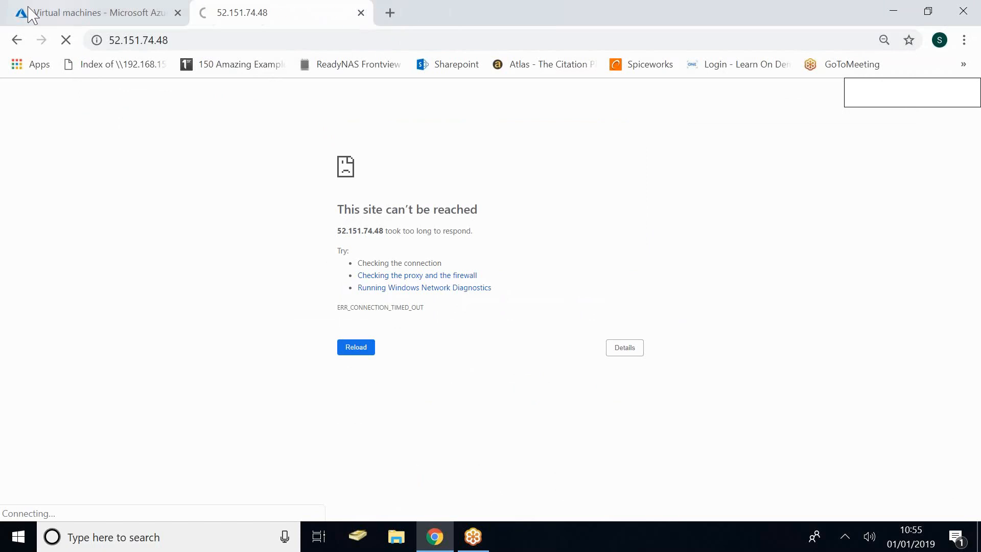
{"action": "left_click", "coordinate": [66, 16]}
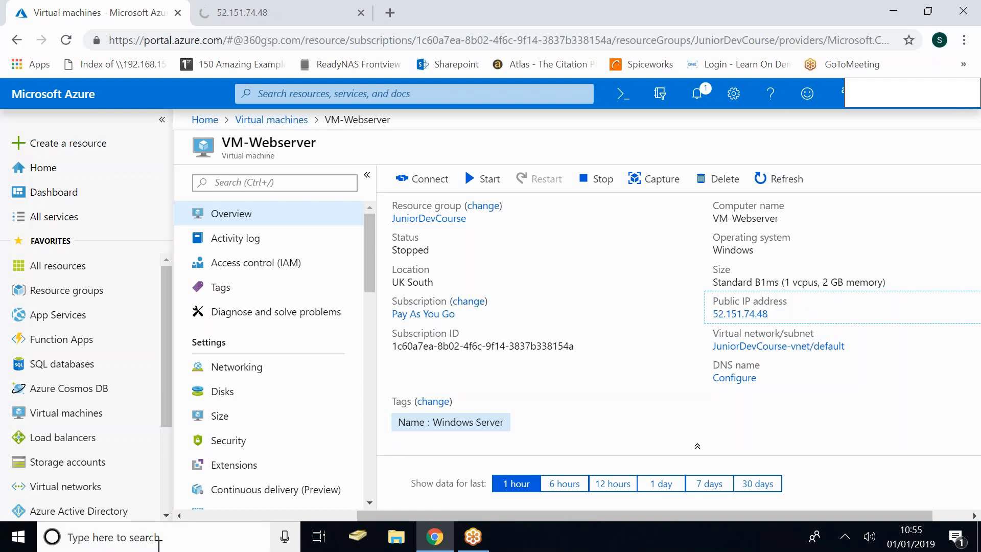
Step: Launch Remote Desktop Connection and connect to 52.151.74.48
{"action": "left_click", "coordinate": [159, 539]}
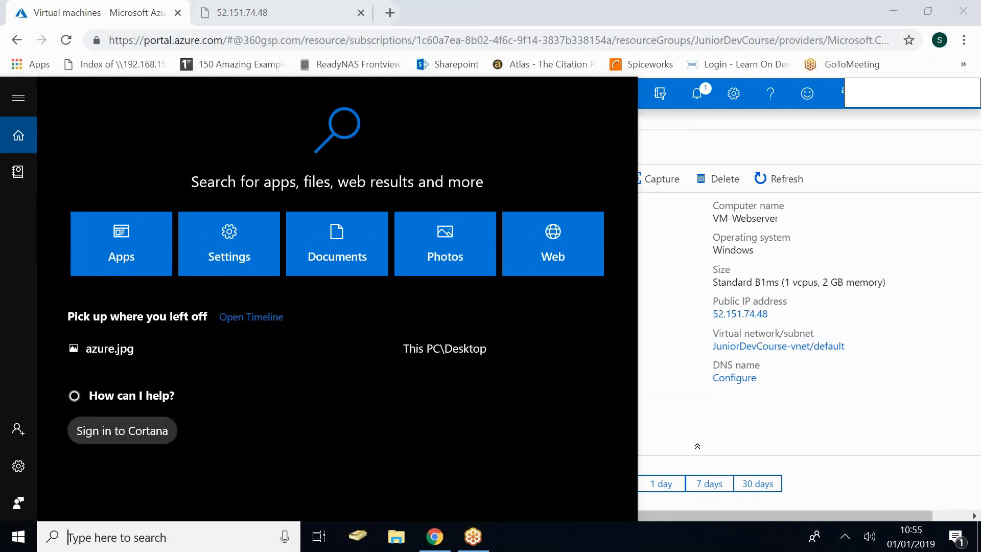
{"action": "type", "text": "remo"}
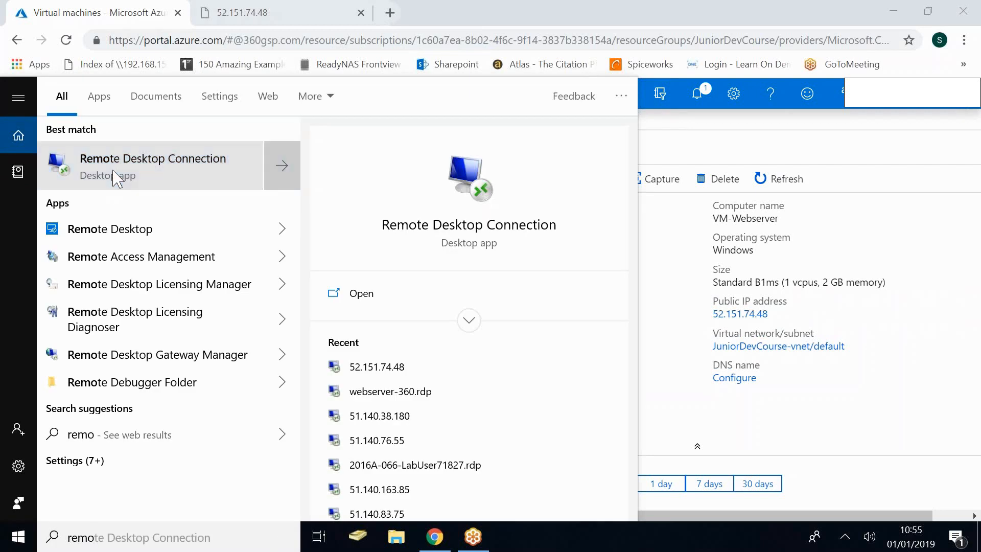
{"action": "left_click", "coordinate": [116, 178]}
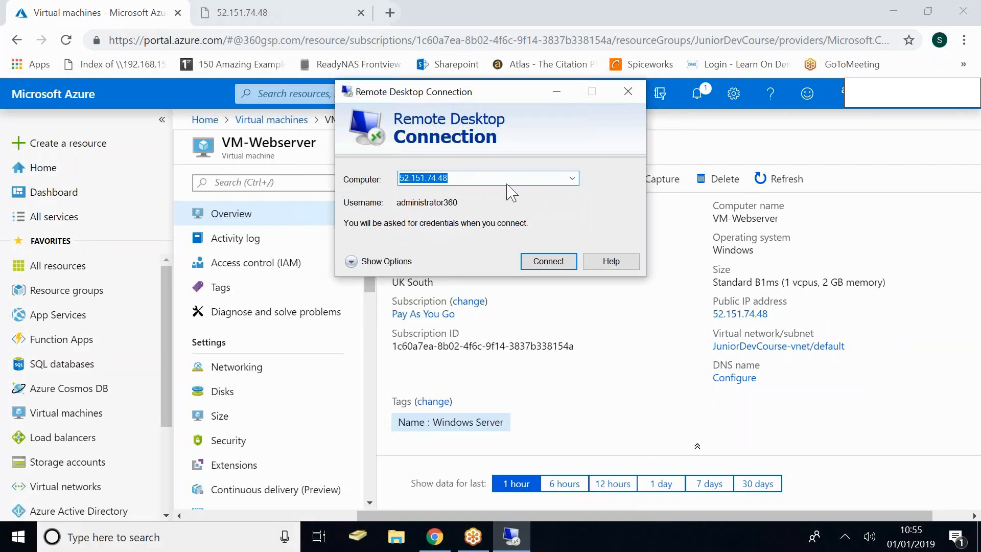
{"action": "key", "text": "End"}
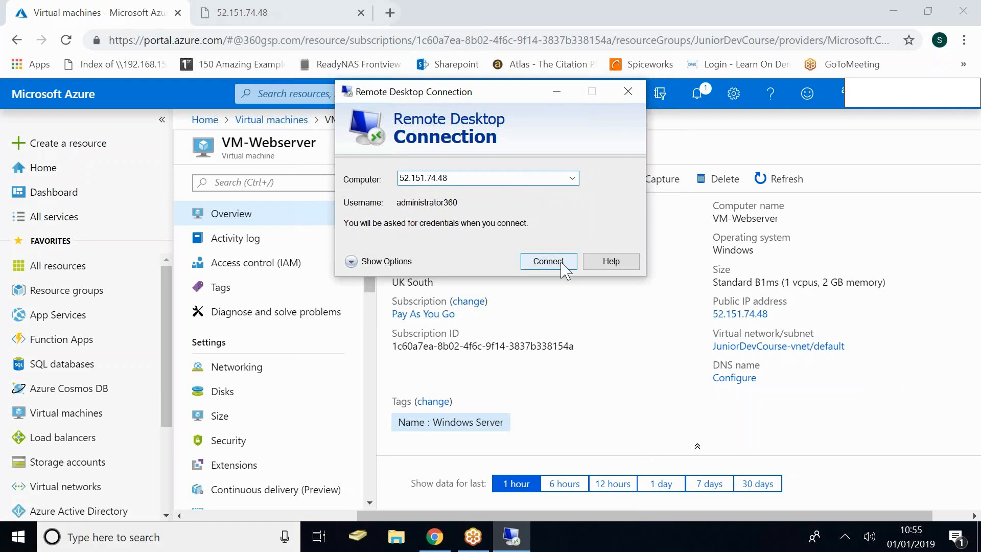
{"action": "left_click", "coordinate": [563, 264]}
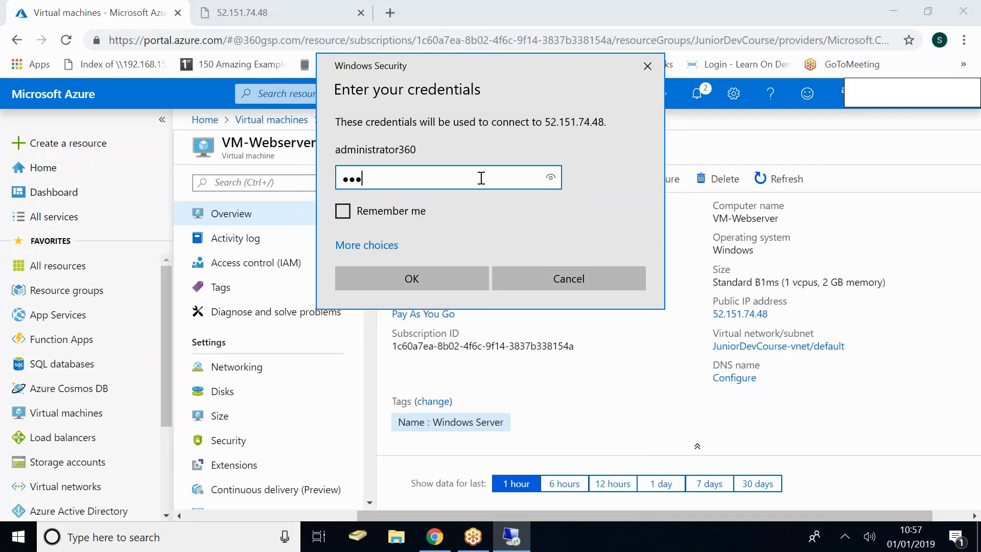
Step: Enter the administrator account's password and accept the untrusted certificate to sign in to the remote server
{"action": "type", "text": "•••••"}
{"action": "type", "text": "•••"}
{"action": "left_click", "coordinate": [453, 279]}
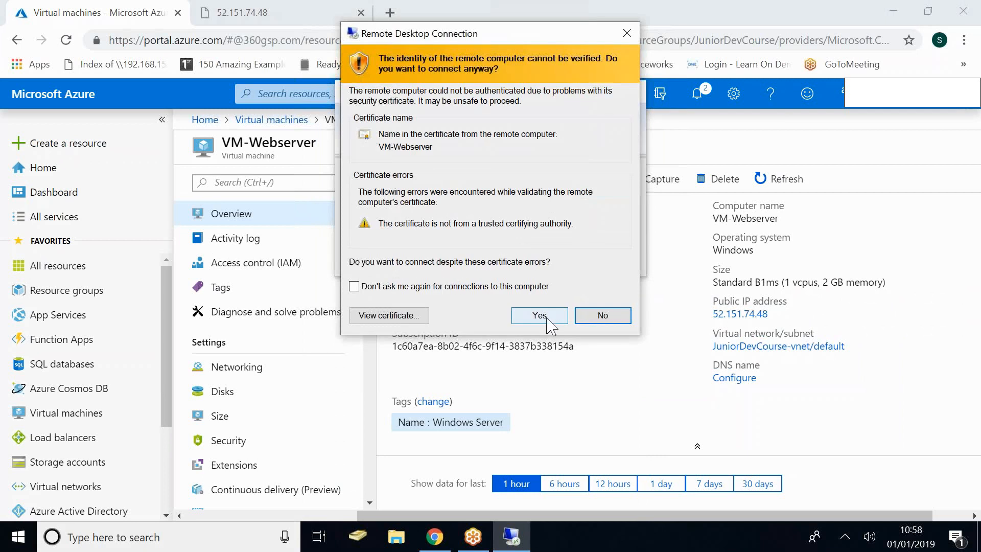
{"action": "left_click", "coordinate": [539, 315]}
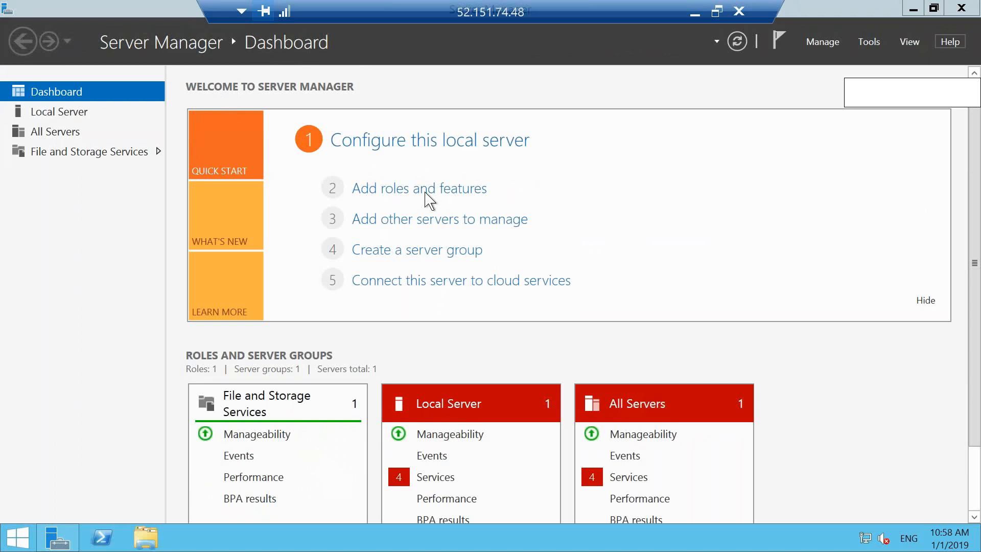
Step: Start adding roles and features in Server Manager with a role-based or feature-based installation on VM-Webserver
{"action": "left_click", "coordinate": [391, 195]}
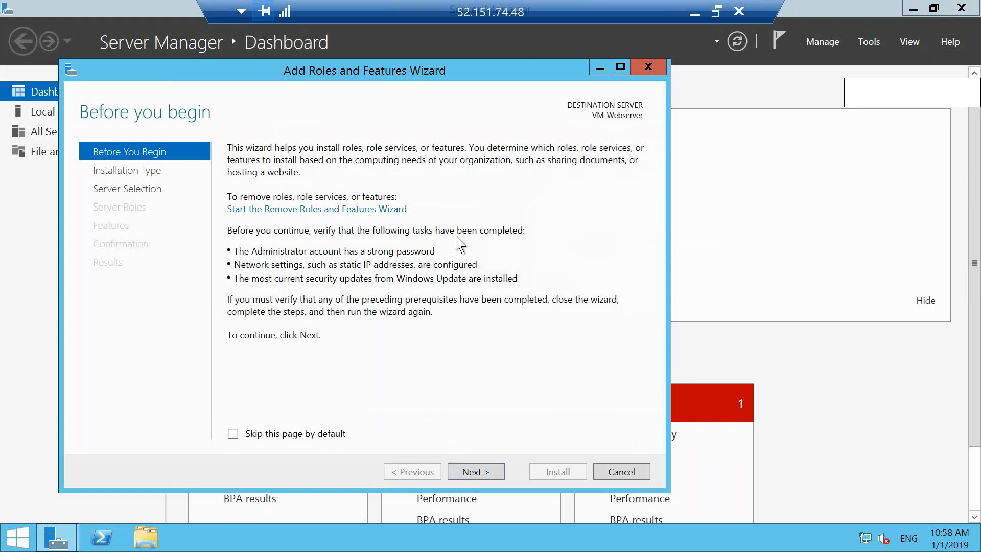
{"action": "left_click", "coordinate": [476, 471]}
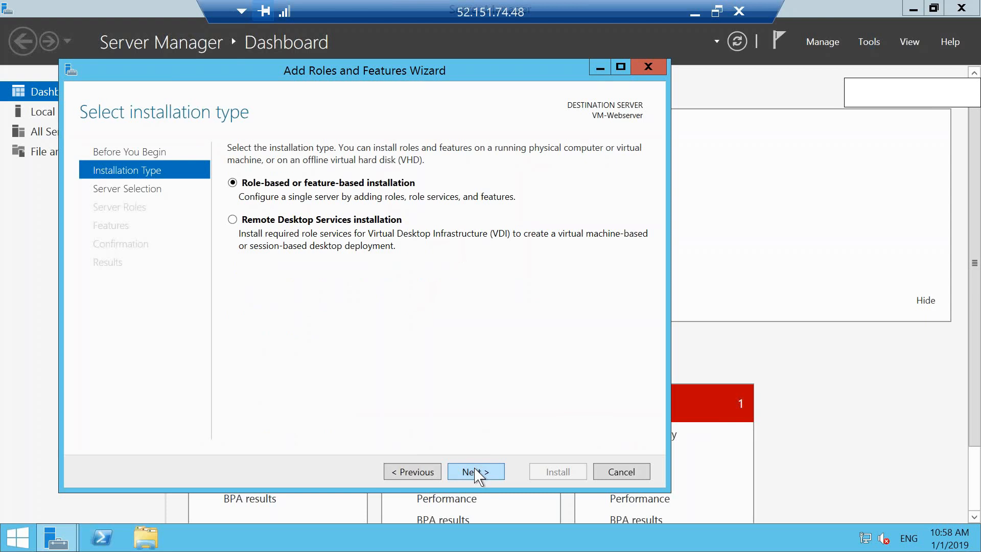
{"action": "left_click", "coordinate": [476, 471]}
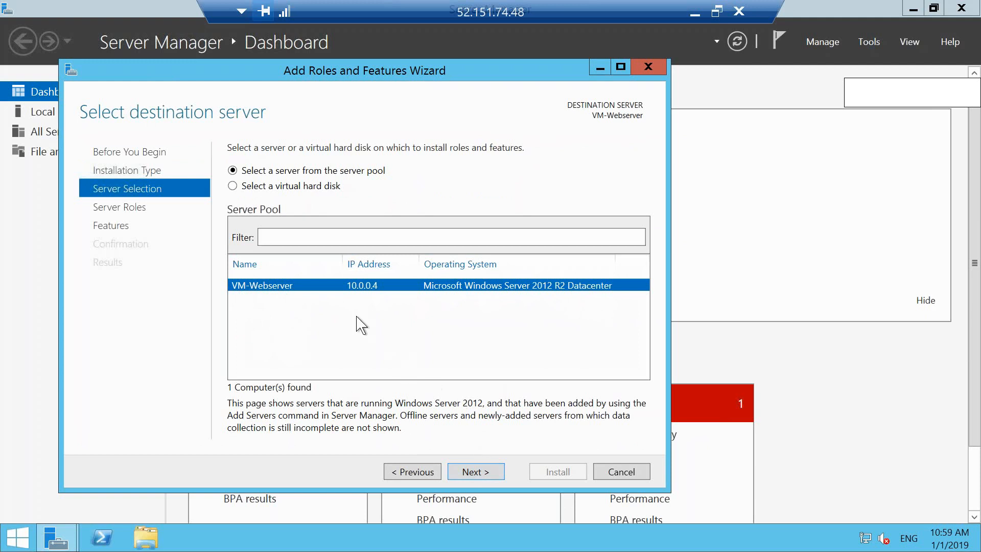
{"action": "left_click", "coordinate": [479, 475]}
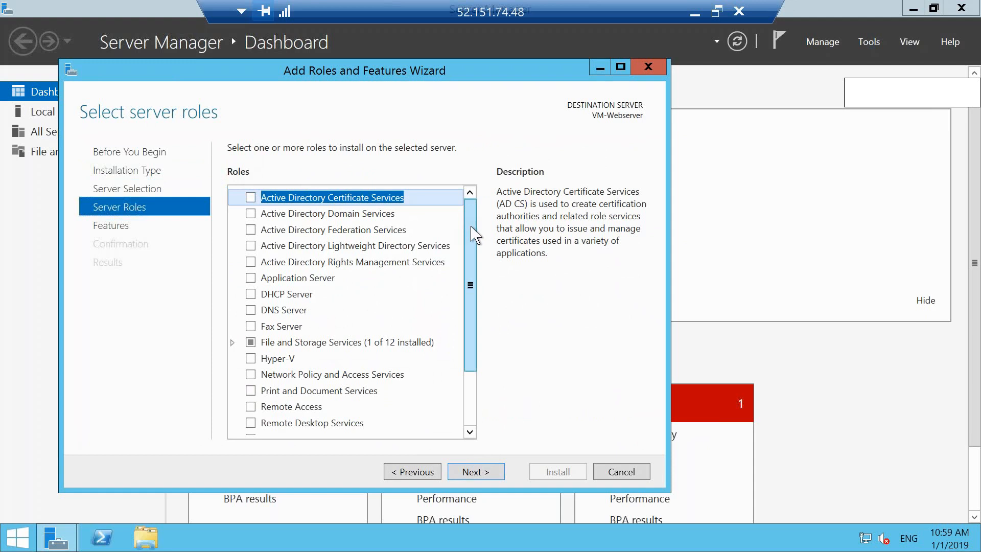
Step: Select the Web Server (IIS) role for installation, including its required IIS Management Console tools, and continue to the features
{"action": "left_click_drag", "start_coordinate": [475, 234], "coordinate": [474, 317]}
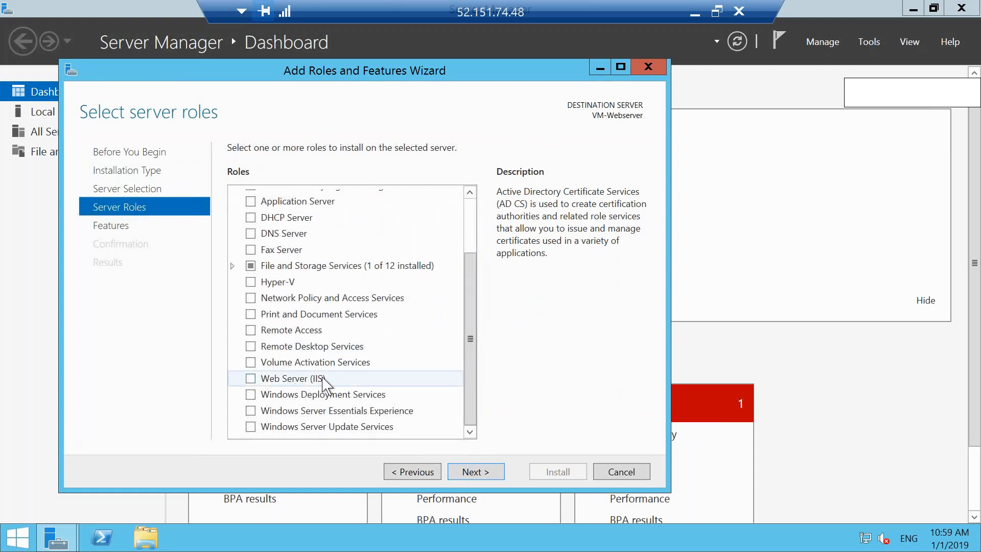
{"action": "left_click", "coordinate": [250, 378]}
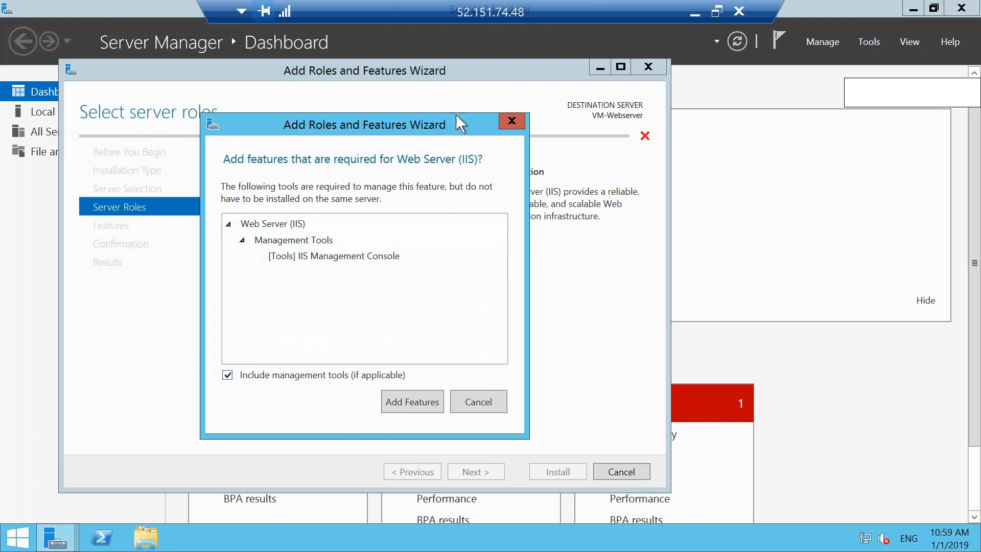
{"action": "left_click_drag", "start_coordinate": [456, 117], "coordinate": [387, 122]}
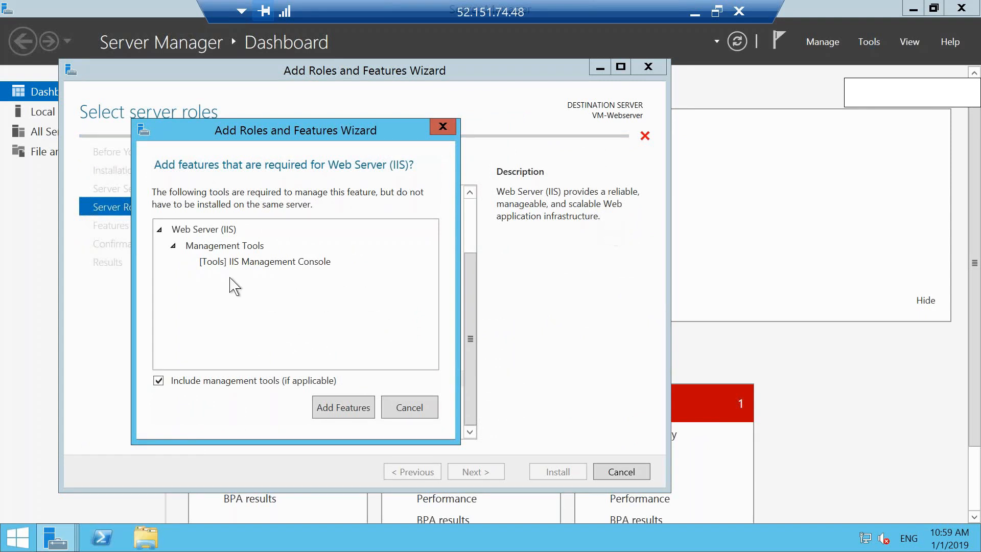
{"action": "left_click", "coordinate": [338, 410]}
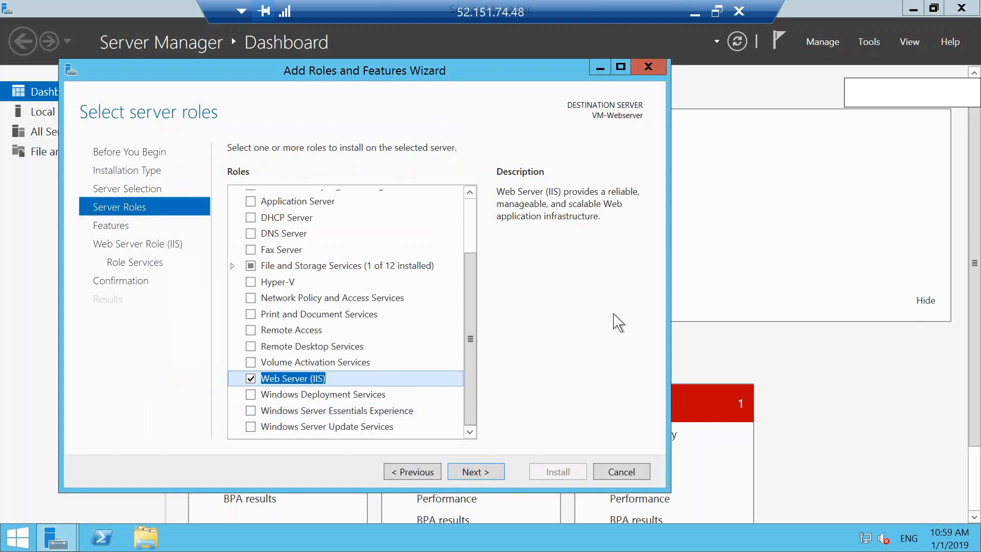
{"action": "left_click", "coordinate": [465, 474]}
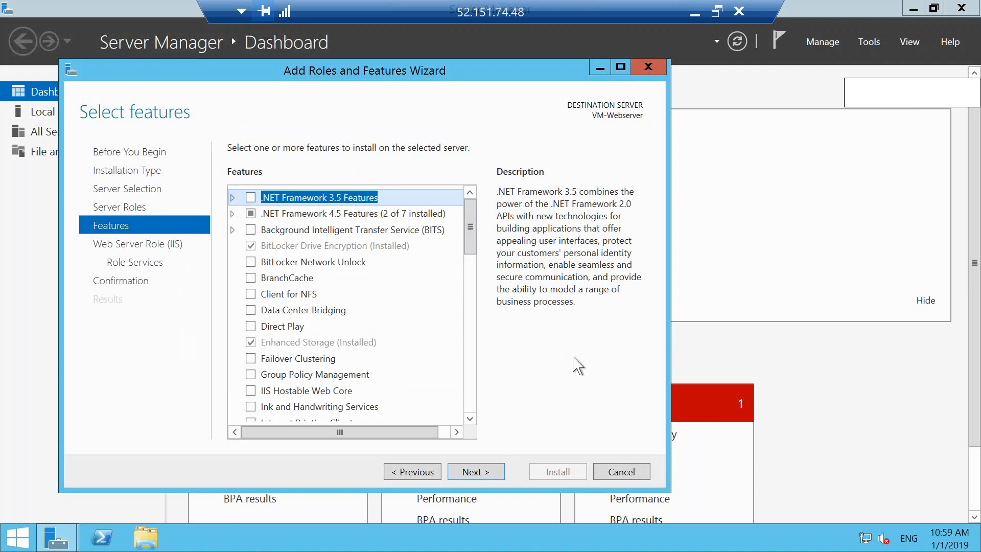
Step: Keep the default features and Web Server (IIS) role services, reviewing the role services list before continuing to the installation confirmation
{"action": "left_click", "coordinate": [475, 471]}
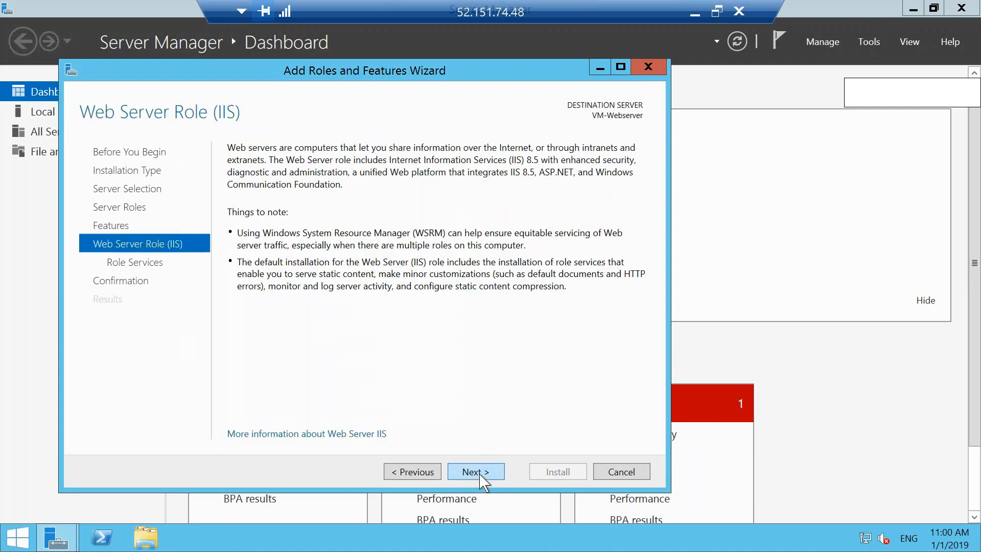
{"action": "left_click", "coordinate": [475, 471]}
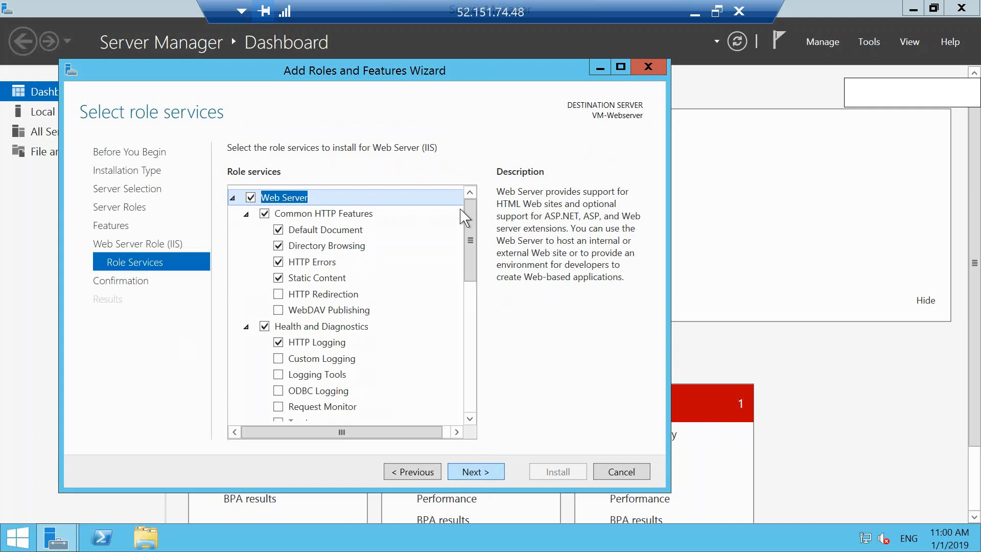
{"action": "left_click_drag", "start_coordinate": [466, 243], "coordinate": [466, 365]}
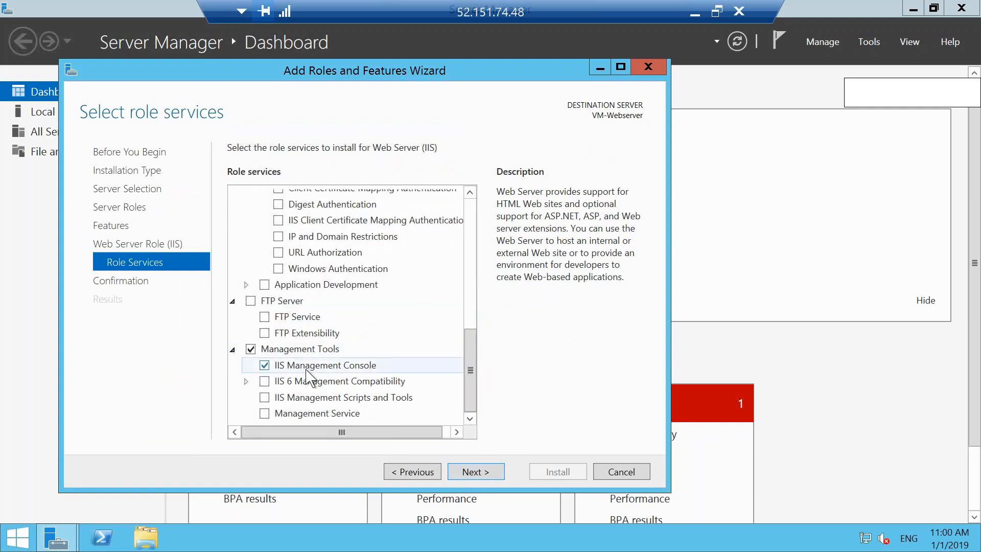
{"action": "left_click", "coordinate": [462, 366]}
{"action": "left_click_drag", "start_coordinate": [475, 380], "coordinate": [464, 202]}
{"action": "left_click", "coordinate": [476, 471]}
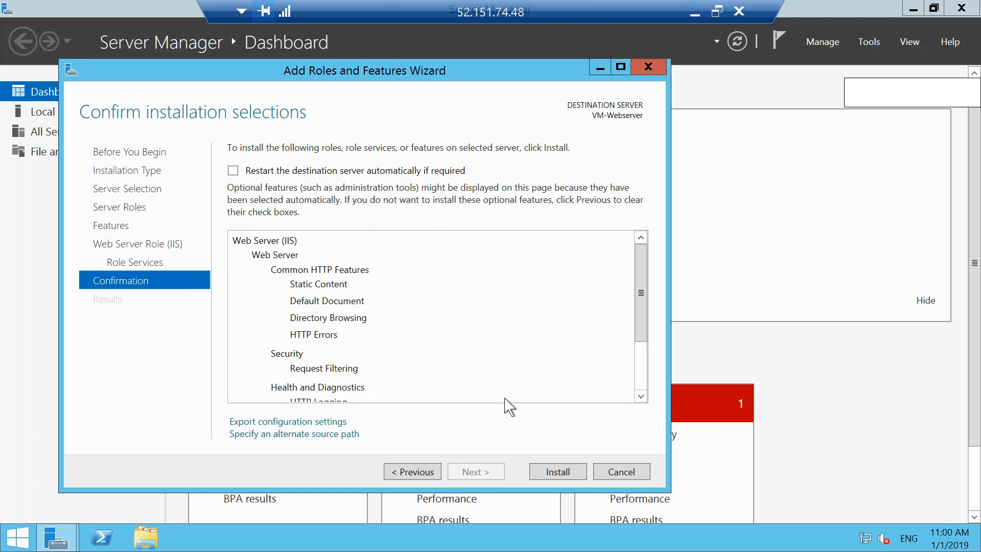
Step: Install the selected Web Server (IIS) role on VM-Webserver and close the wizard once installation completes
{"action": "left_click", "coordinate": [557, 472]}
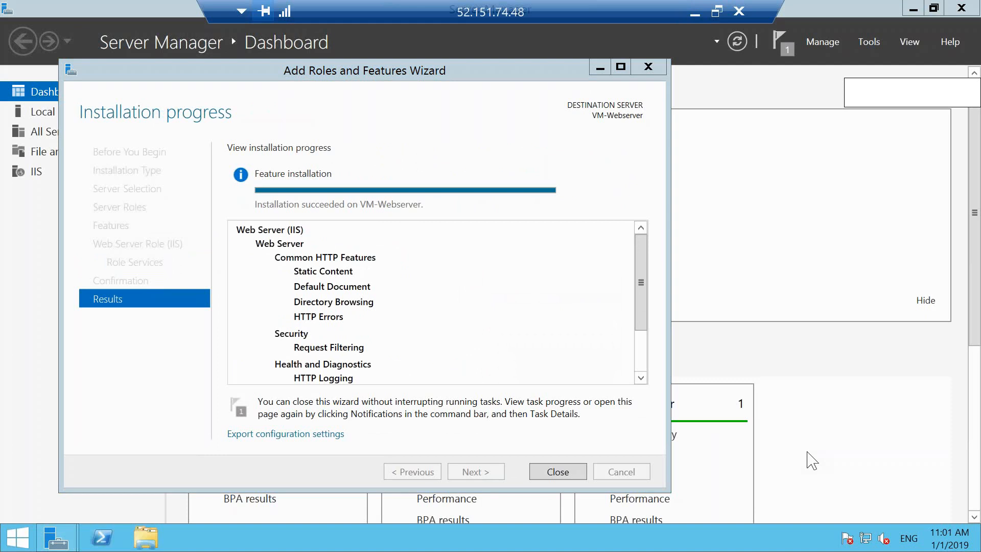
{"action": "left_click", "coordinate": [438, 227]}
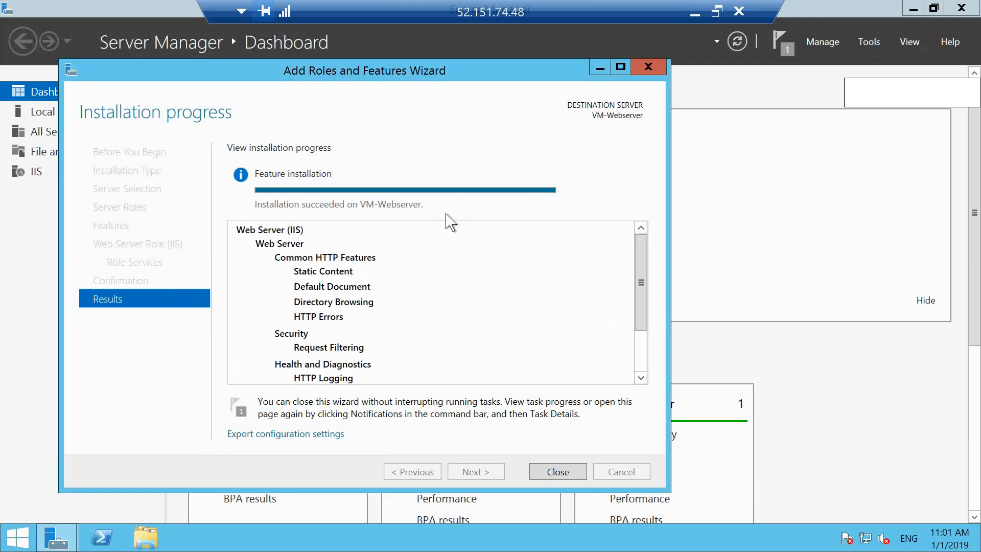
{"action": "left_click", "coordinate": [558, 471]}
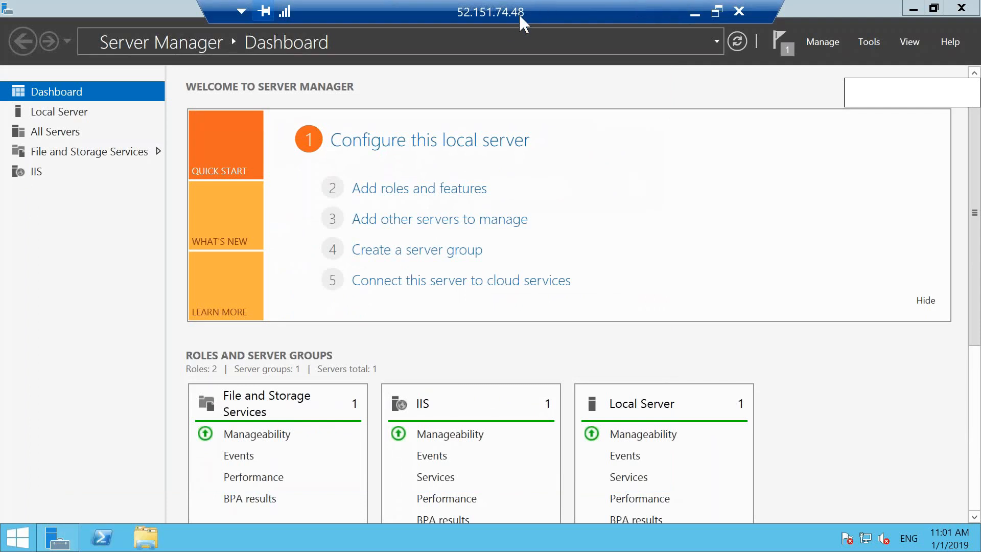
Step: Minimize the remote session and reload 52.151.74.48 in the local browser to test the web server
{"action": "left_click", "coordinate": [693, 15]}
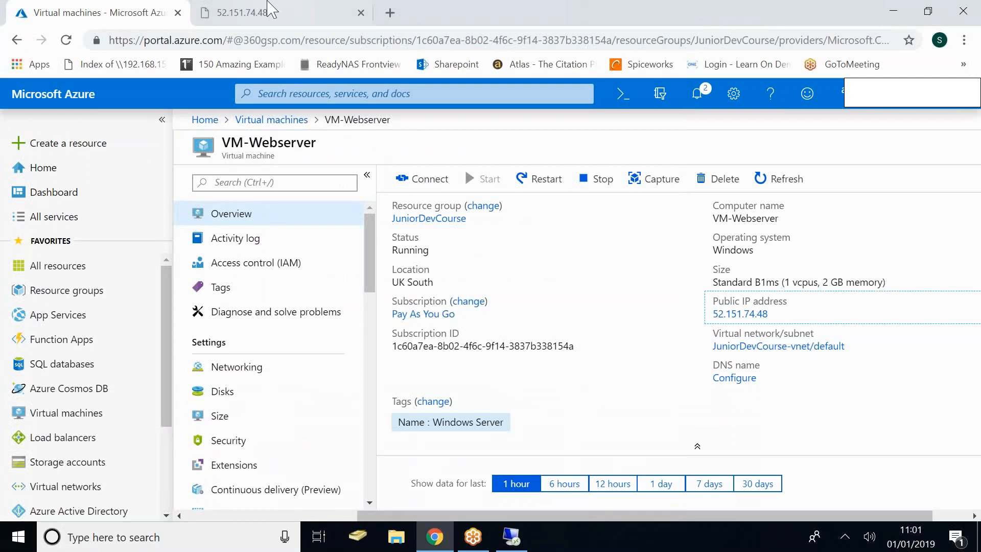
{"action": "left_click", "coordinate": [265, 16]}
{"action": "left_click", "coordinate": [253, 41]}
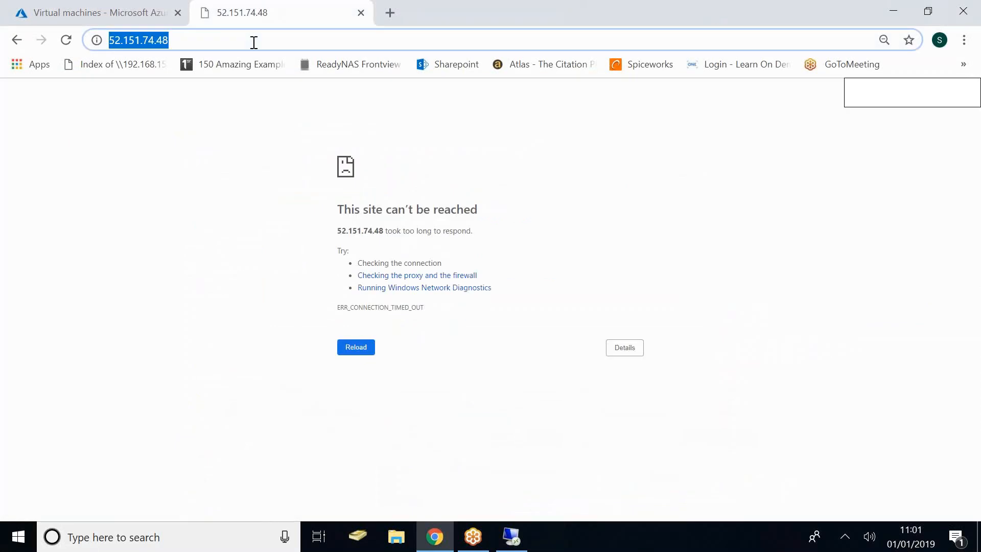
{"action": "left_click", "coordinate": [253, 40]}
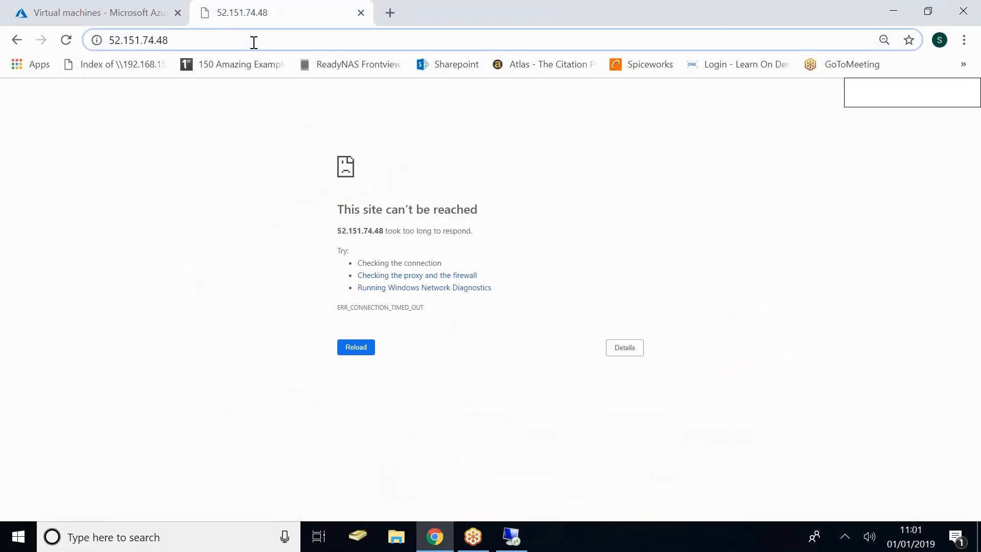
{"action": "key", "text": "Return"}
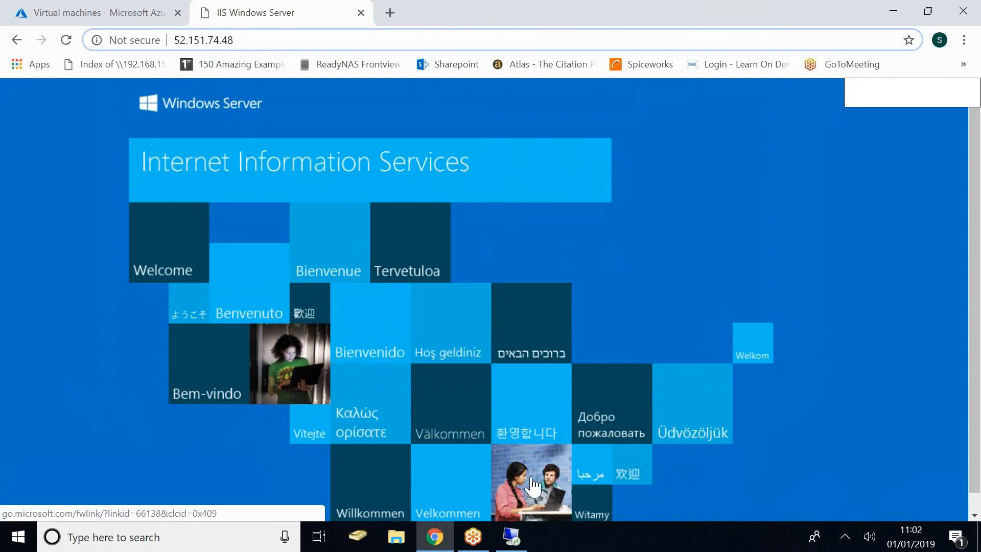
Step: Return to the remote session and open the folder C:\inetpub\wwwroot in File Explorer
{"action": "left_click", "coordinate": [511, 536]}
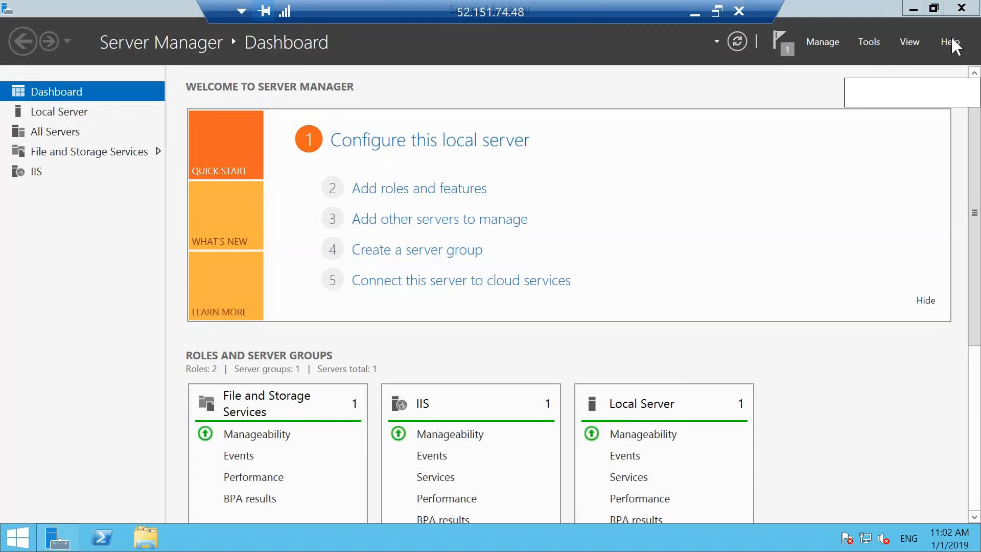
{"action": "left_click", "coordinate": [148, 542]}
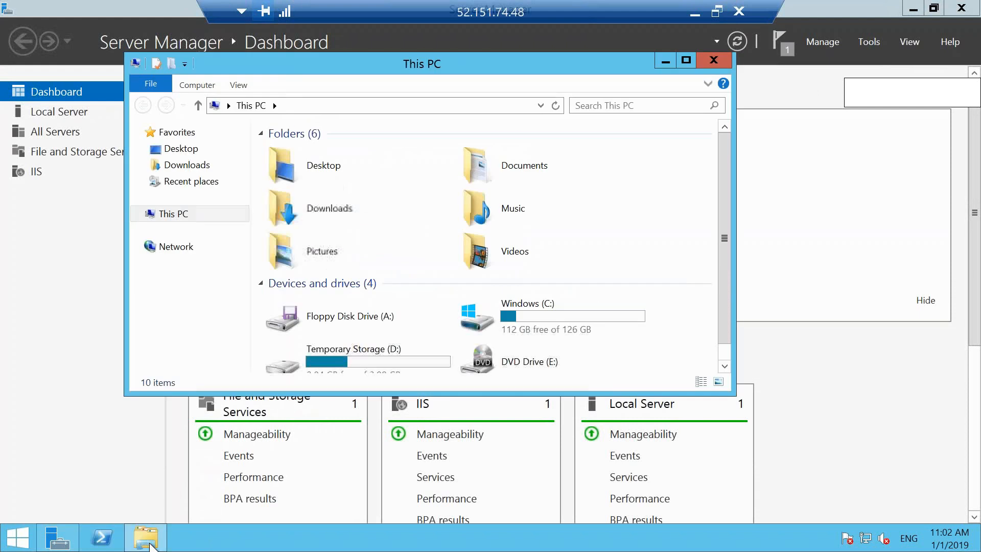
{"action": "double_click", "coordinate": [556, 322]}
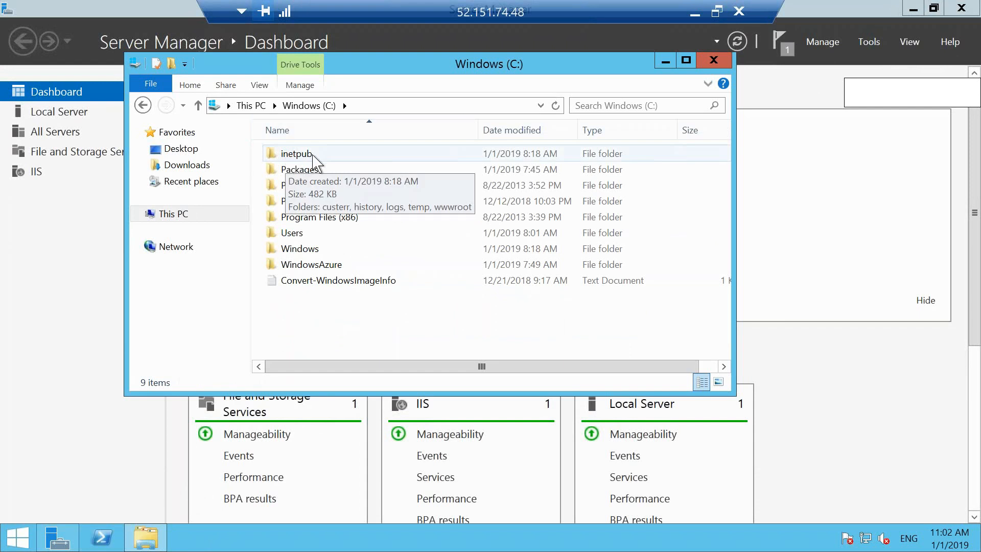
{"action": "double_click", "coordinate": [296, 154]}
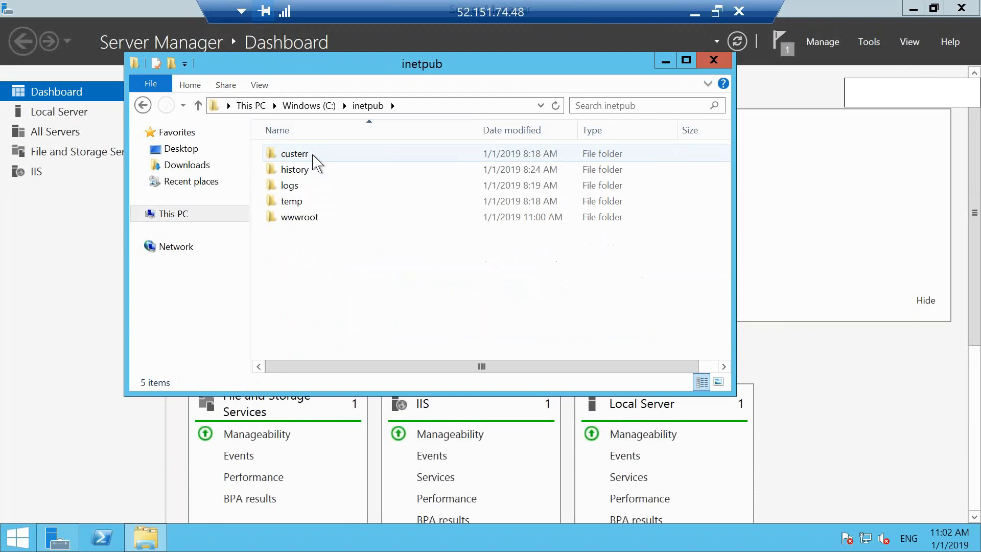
{"action": "double_click", "coordinate": [327, 227]}
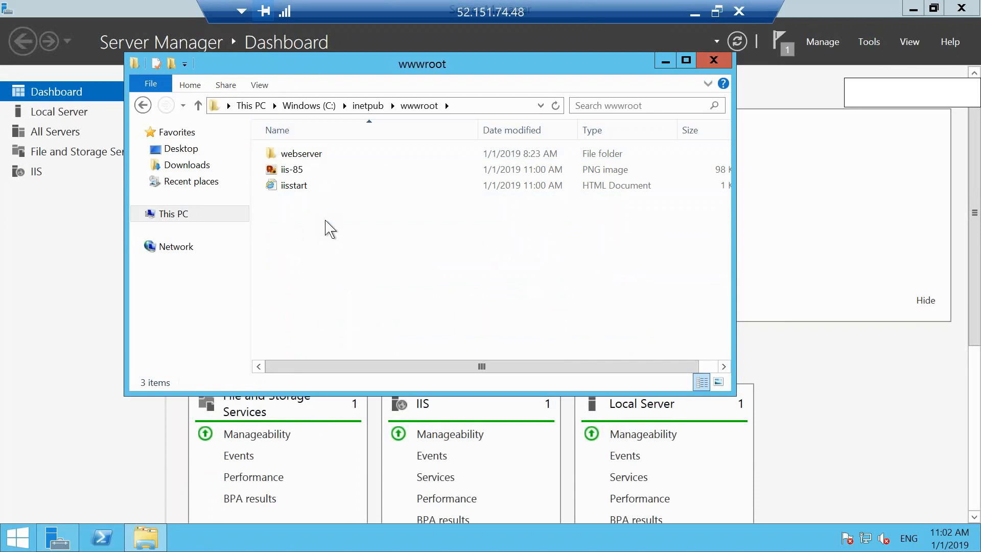
Step: View the iisstart page from the wwwroot folder in the server's browser, and close the browser and File Explorer windows
{"action": "double_click", "coordinate": [293, 186]}
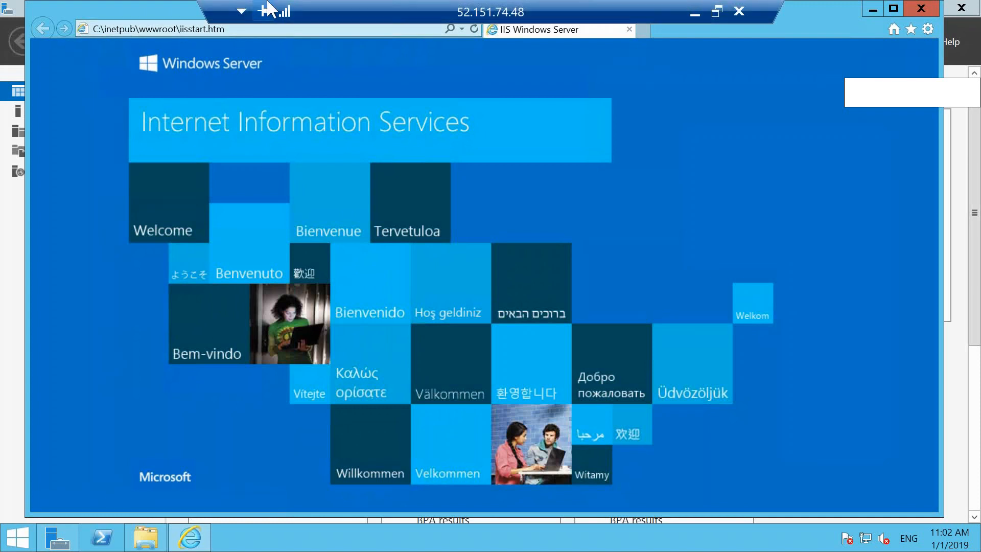
{"action": "left_click_drag", "start_coordinate": [180, 14], "coordinate": [0, 85]}
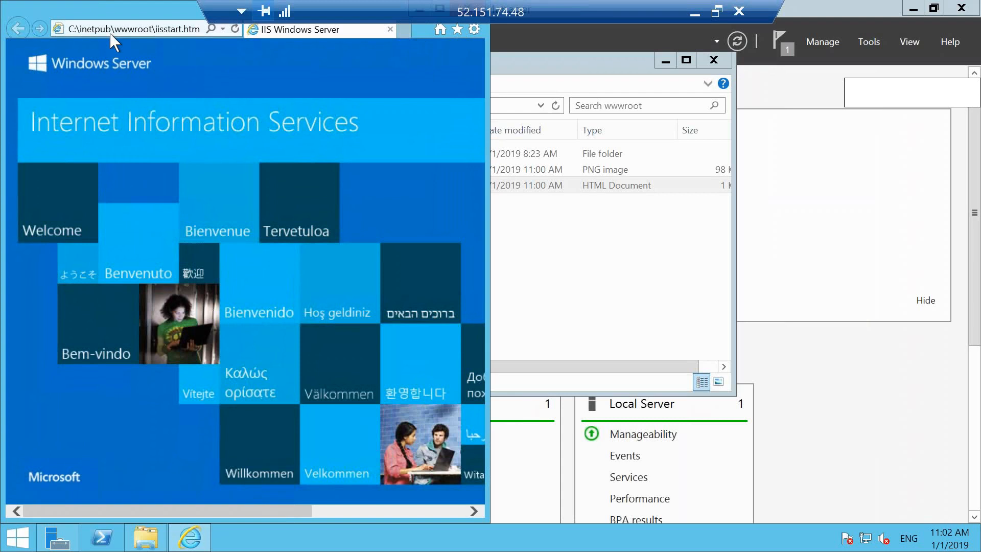
{"action": "left_click_drag", "start_coordinate": [146, 55], "coordinate": [169, 118]}
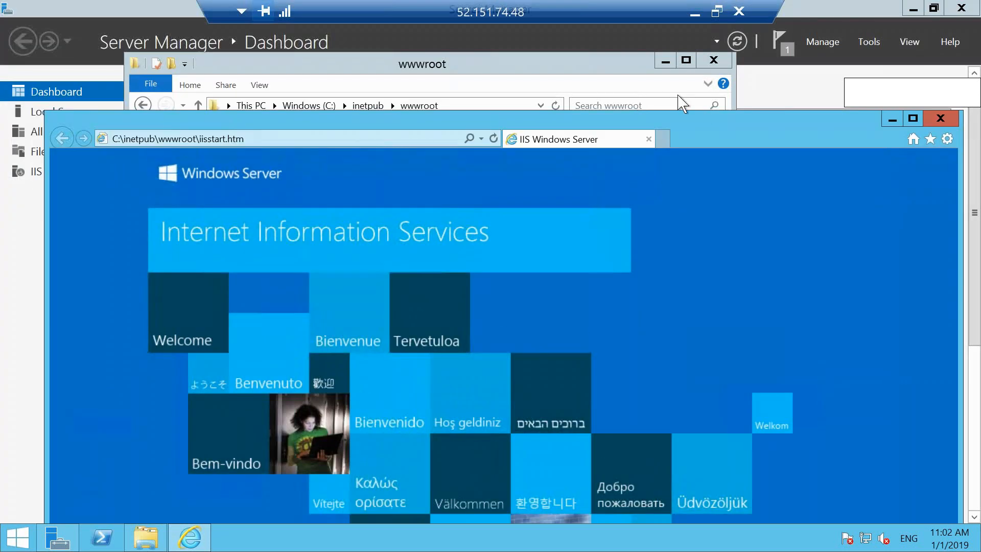
{"action": "left_click_drag", "start_coordinate": [628, 147], "coordinate": [461, 149]}
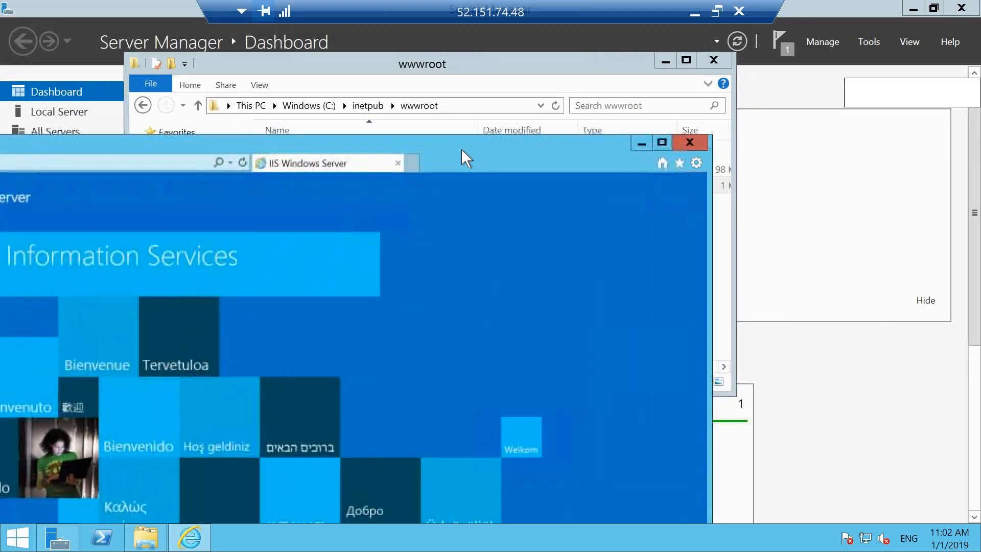
{"action": "left_click", "coordinate": [689, 141]}
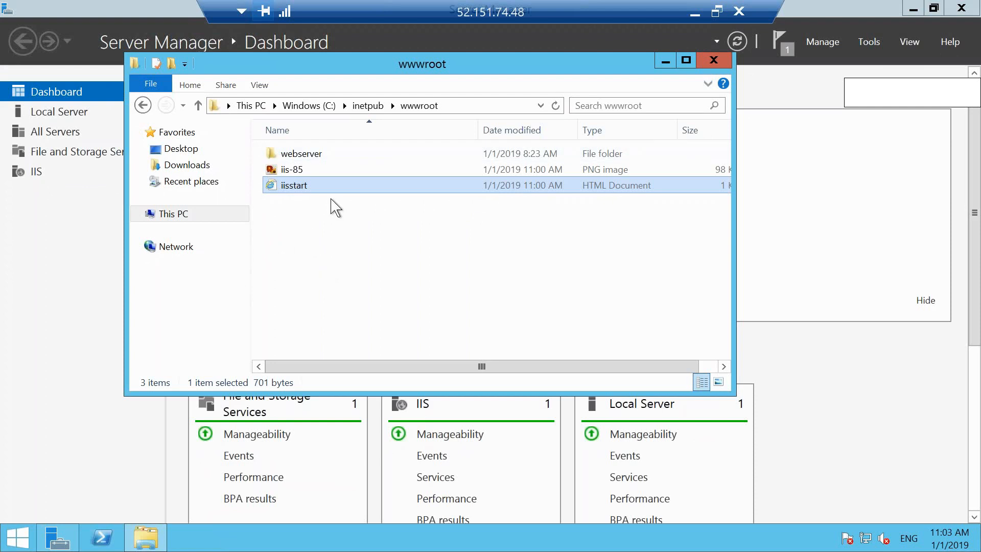
{"action": "right_click", "coordinate": [320, 279]}
{"action": "left_click", "coordinate": [530, 262]}
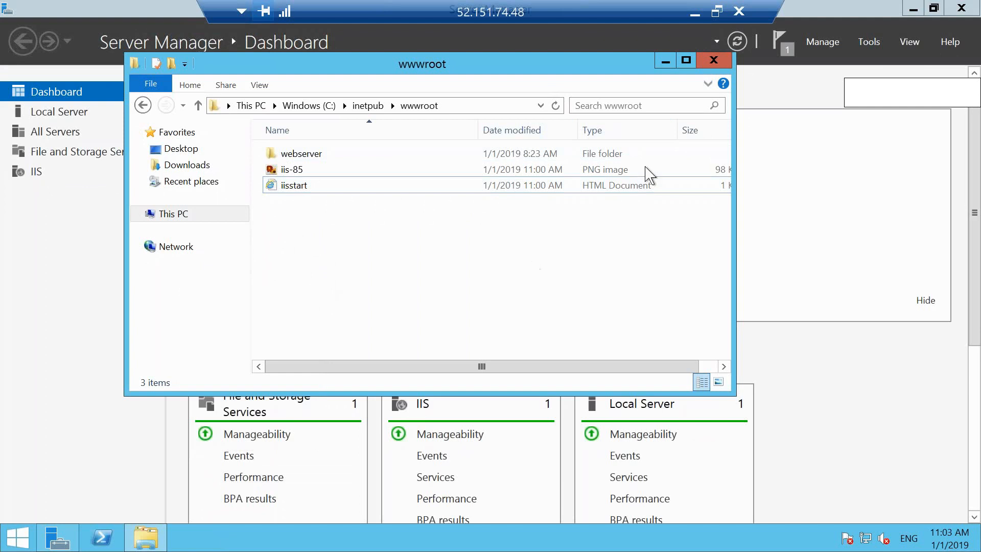
{"action": "left_click", "coordinate": [717, 63]}
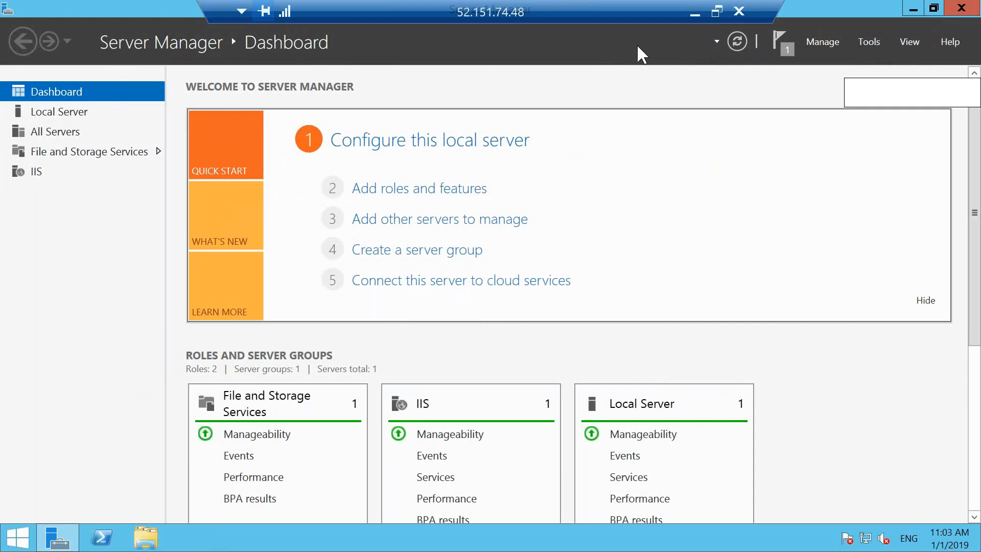
Step: Launch Internet Information Services (IIS) Manager from Server Manager and maximize its window
{"action": "left_click", "coordinate": [868, 43]}
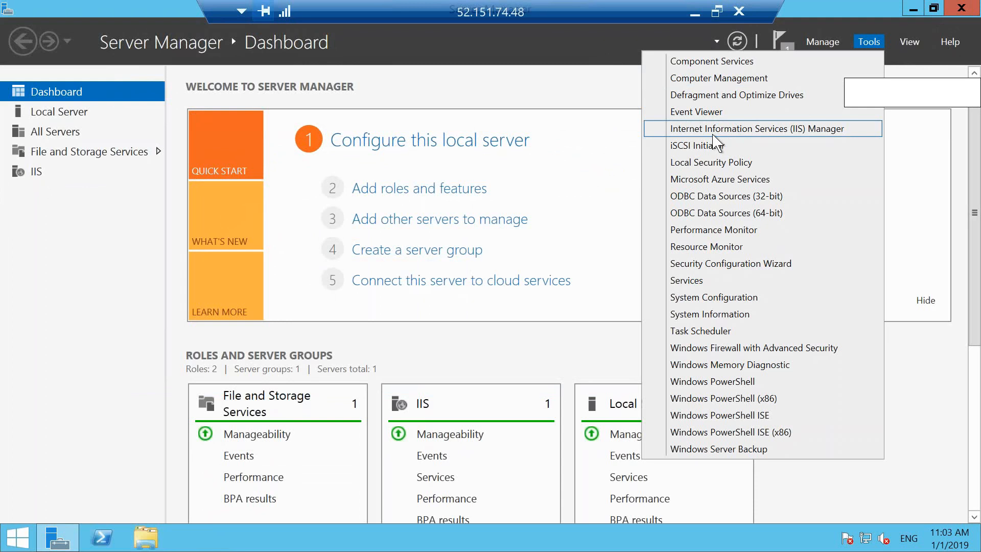
{"action": "left_click", "coordinate": [766, 134]}
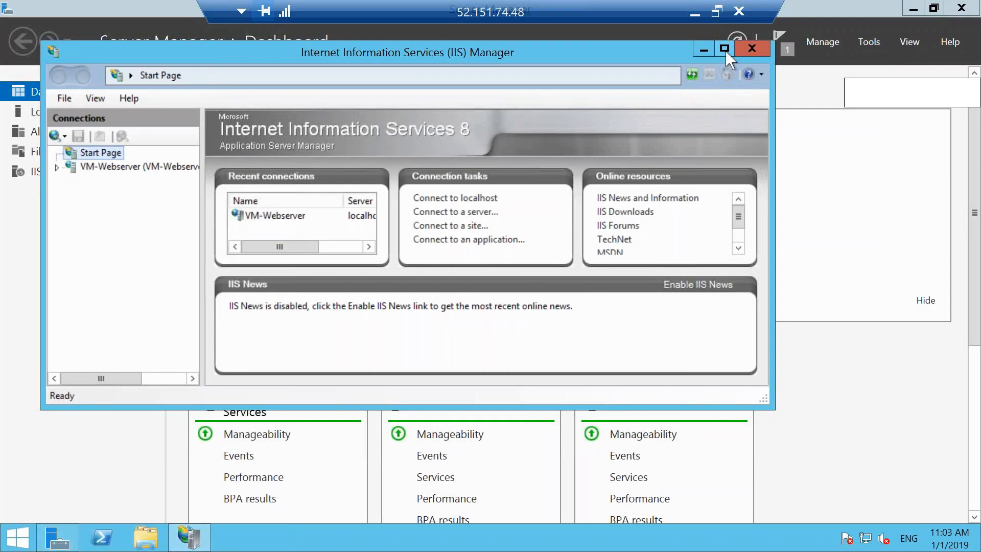
{"action": "left_click", "coordinate": [724, 49]}
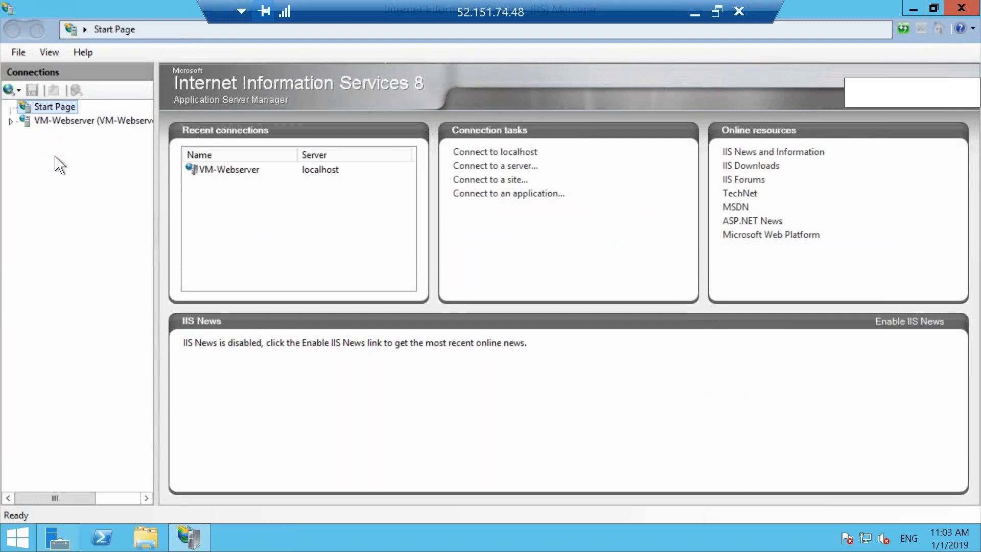
Step: Expand VM-Webserver and its Sites, accepting the Microsoft Web Platform offer, and open the Default Web Site home
{"action": "left_click", "coordinate": [15, 121]}
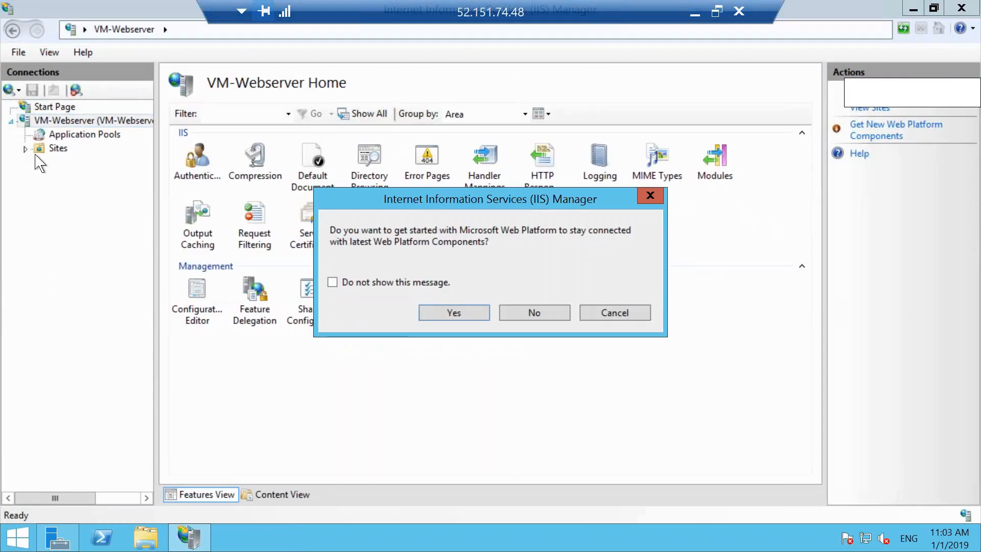
{"action": "left_click", "coordinate": [453, 313]}
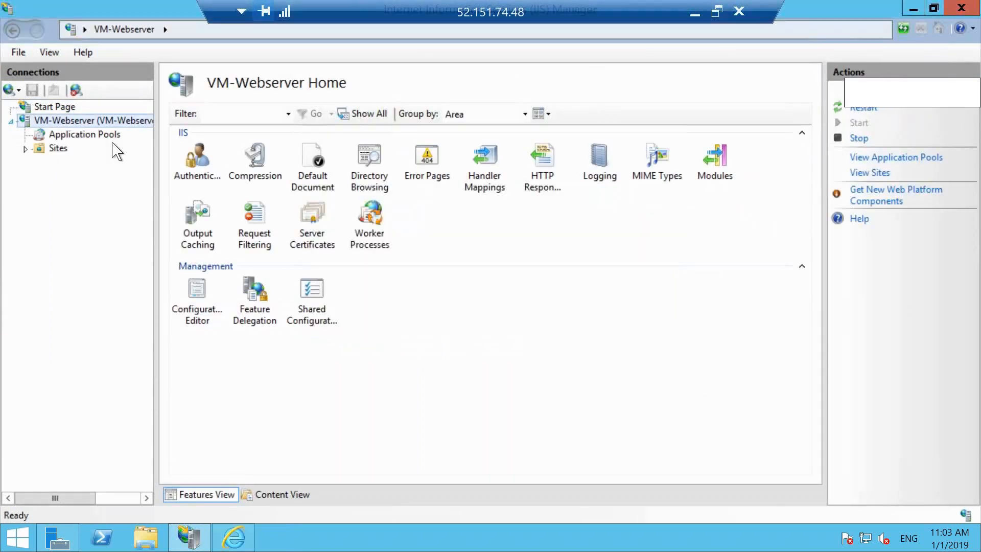
{"action": "left_click", "coordinate": [26, 149]}
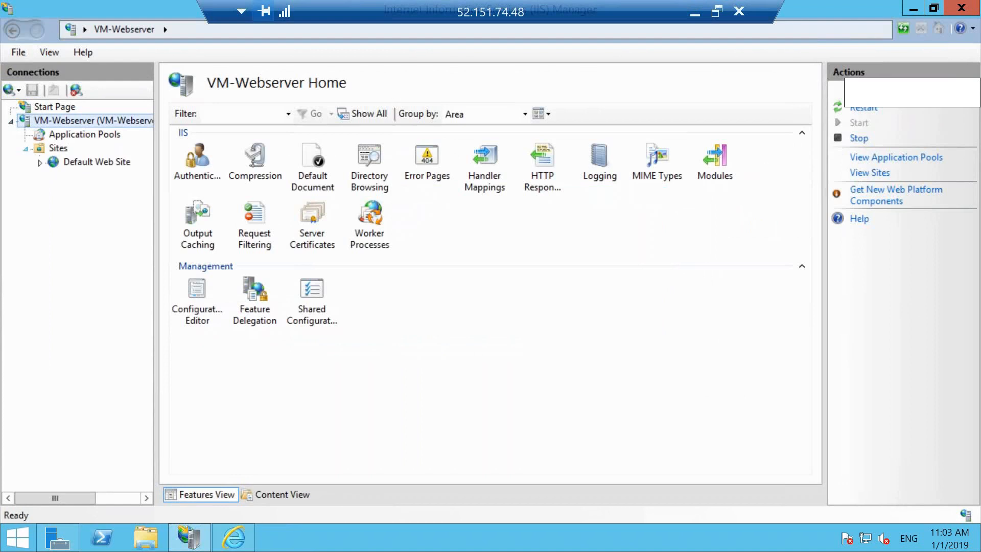
{"action": "left_click", "coordinate": [98, 172]}
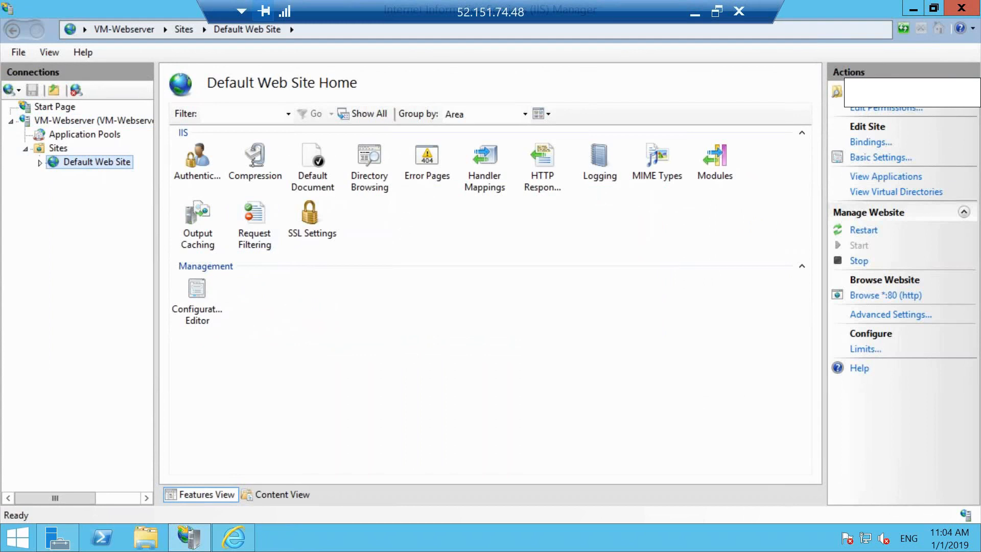
Step: Start adding a new website under Sites and name it Mywebserver
{"action": "left_click", "coordinate": [59, 148]}
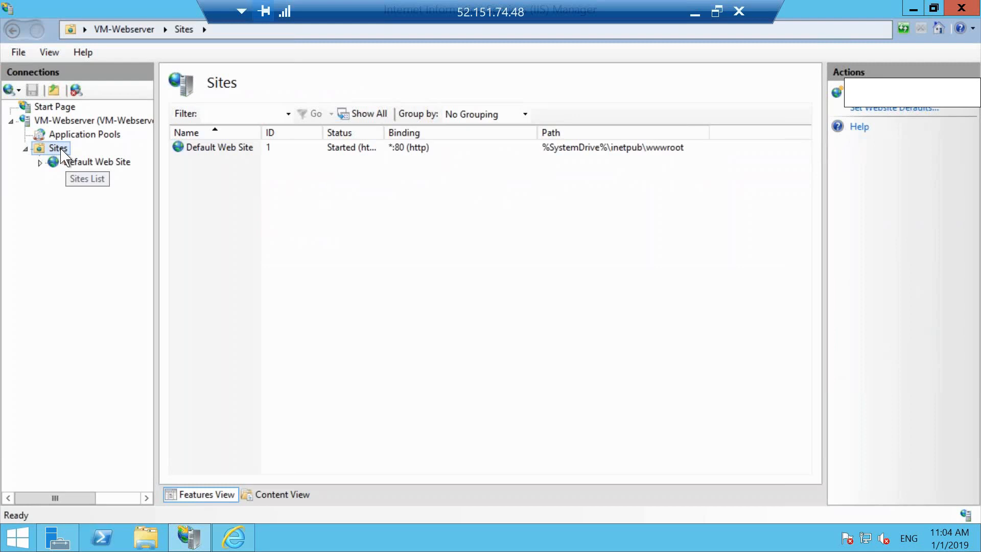
{"action": "right_click", "coordinate": [64, 154]}
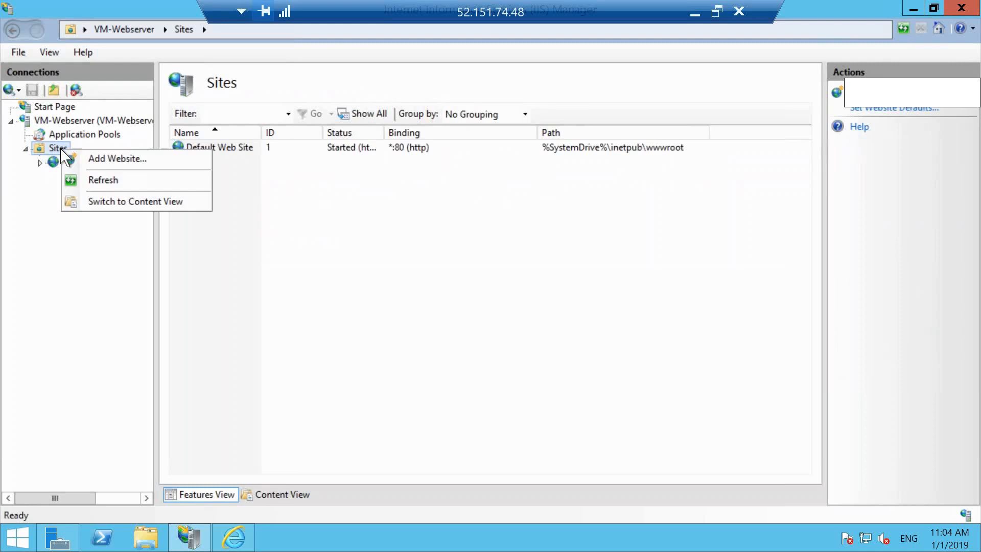
{"action": "left_click", "coordinate": [97, 160]}
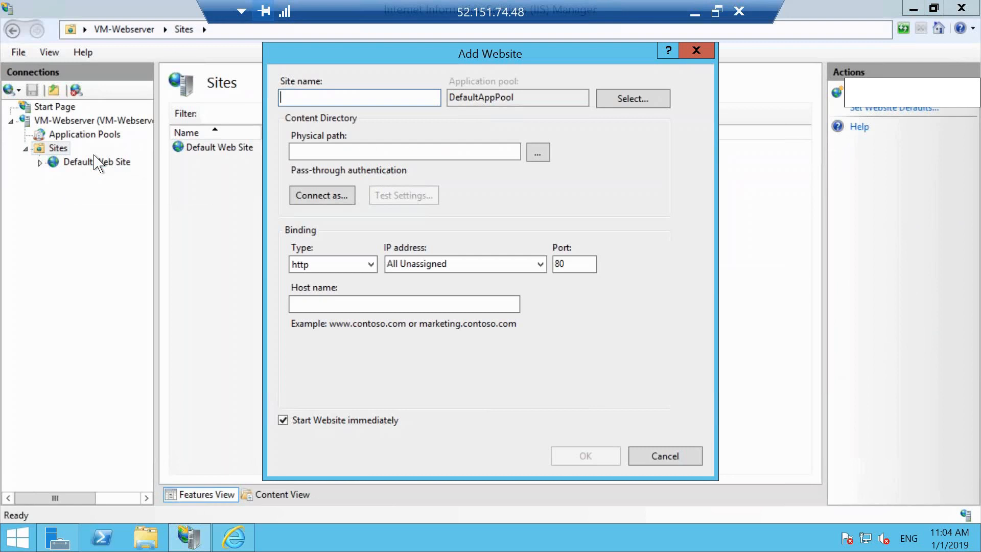
{"action": "type", "text": "Mywe"}
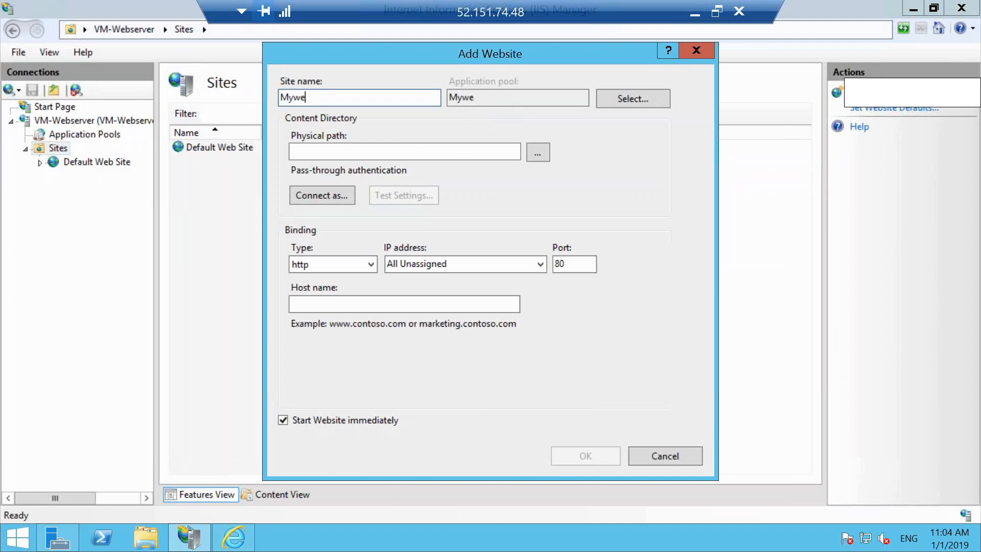
{"action": "type", "text": "bserver"}
Step: Set the physical path to a new folder mywebserver in C:\inetpub\wwwroot and create the site, accepting the duplicate port 80 binding
{"action": "left_click", "coordinate": [539, 154]}
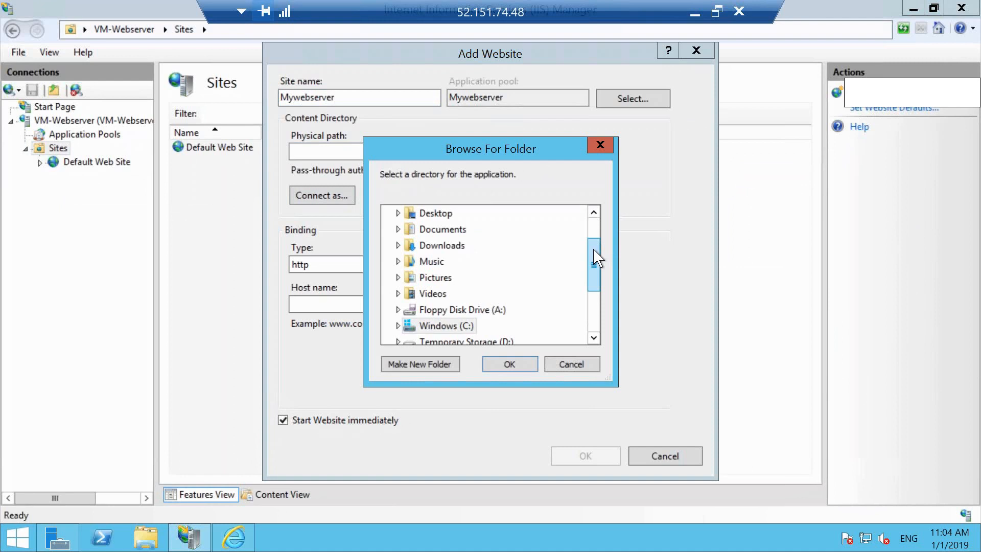
{"action": "left_click_drag", "start_coordinate": [596, 259], "coordinate": [597, 276]}
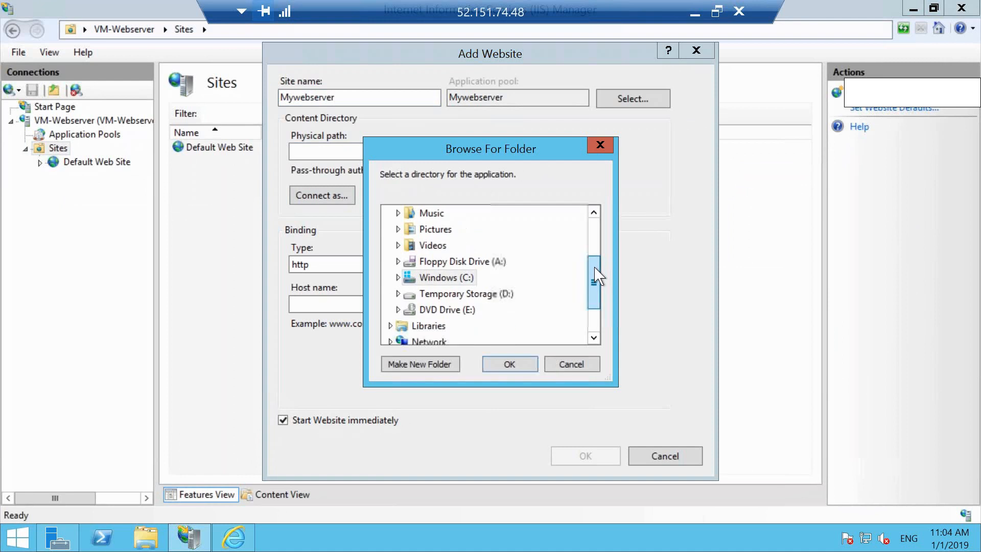
{"action": "left_click", "coordinate": [397, 277]}
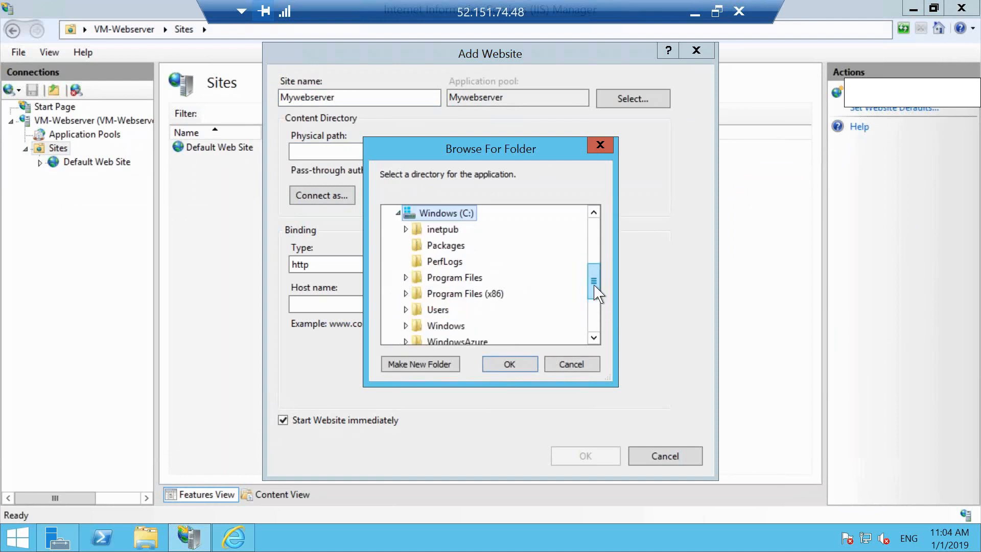
{"action": "double_click", "coordinate": [440, 231]}
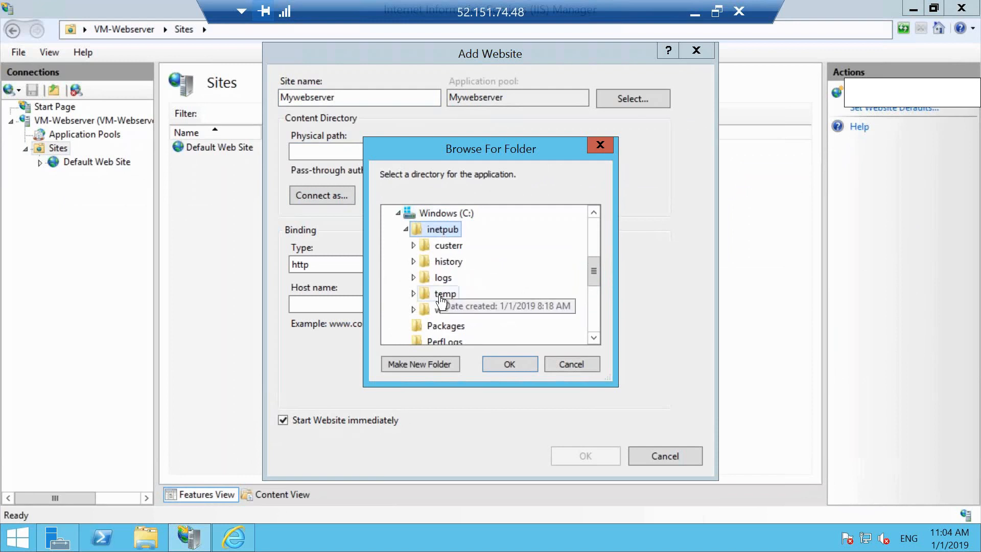
{"action": "double_click", "coordinate": [443, 310]}
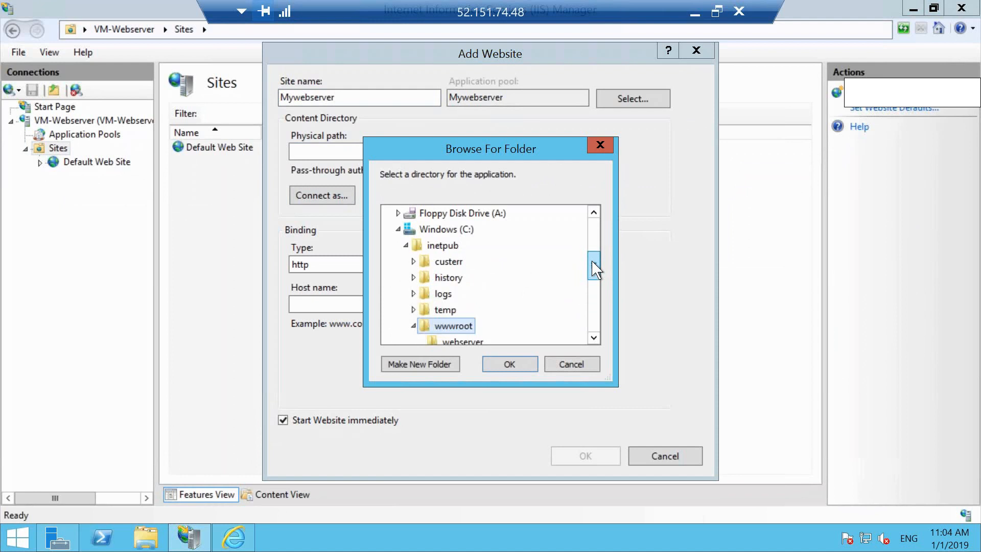
{"action": "left_click", "coordinate": [420, 364]}
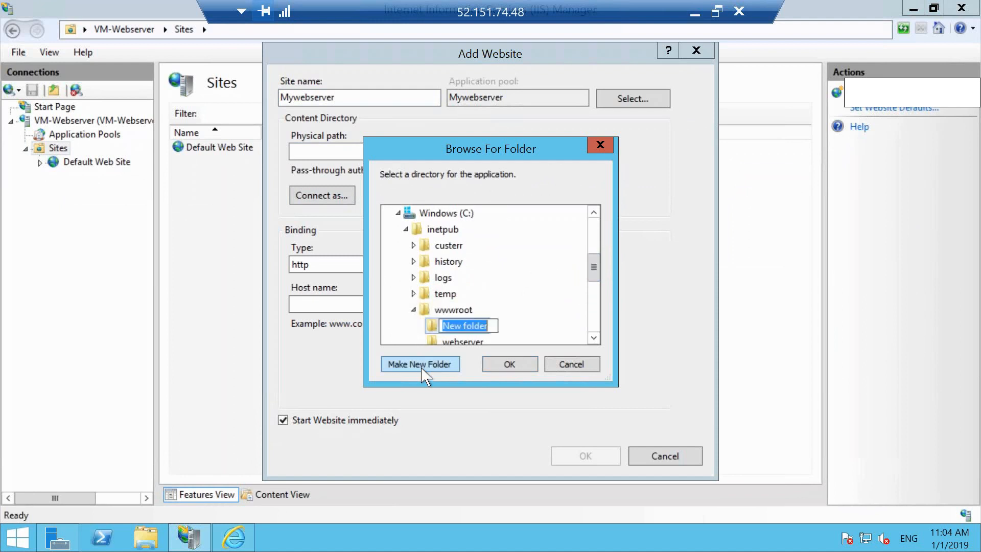
{"action": "type", "text": "my"}
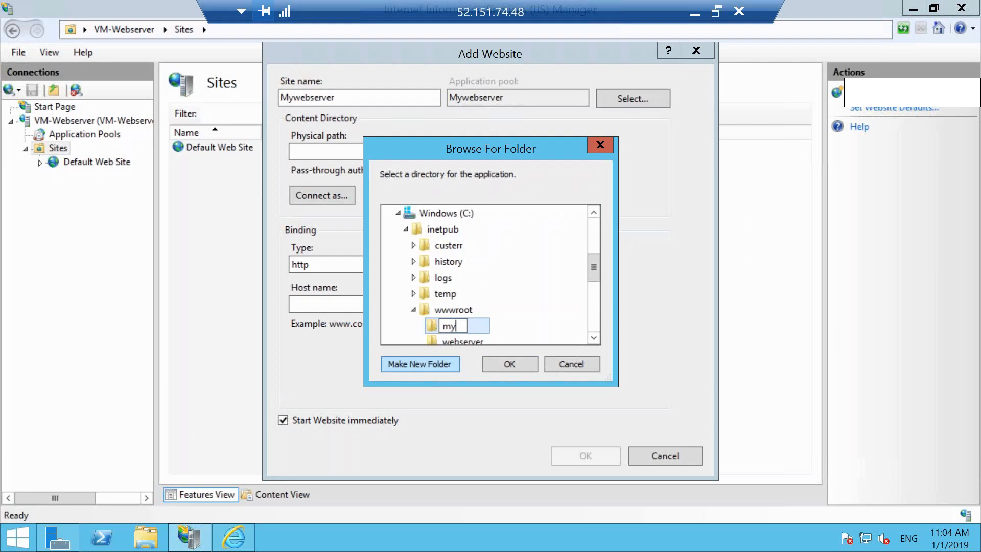
{"action": "type", "text": "webserver"}
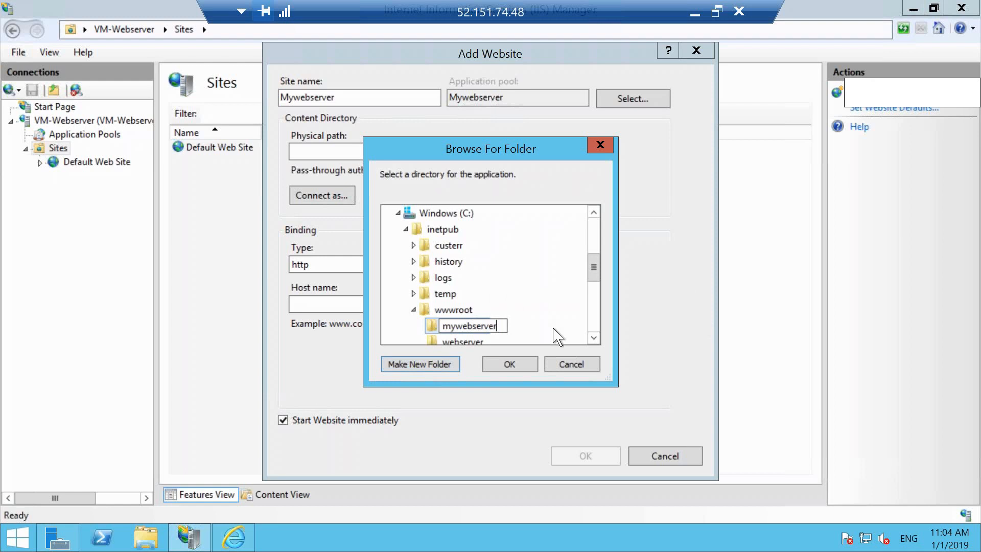
{"action": "left_click", "coordinate": [497, 365]}
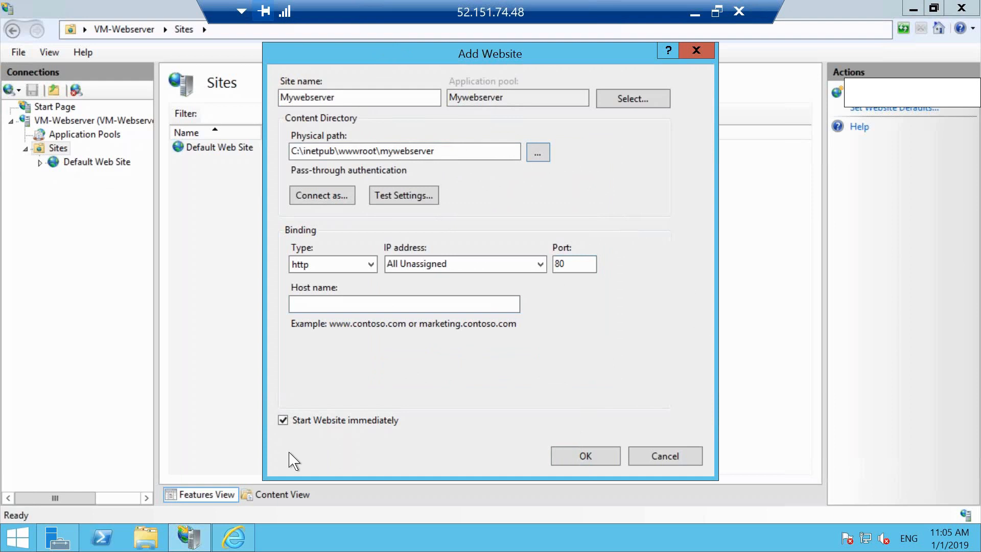
{"action": "left_click", "coordinate": [584, 457]}
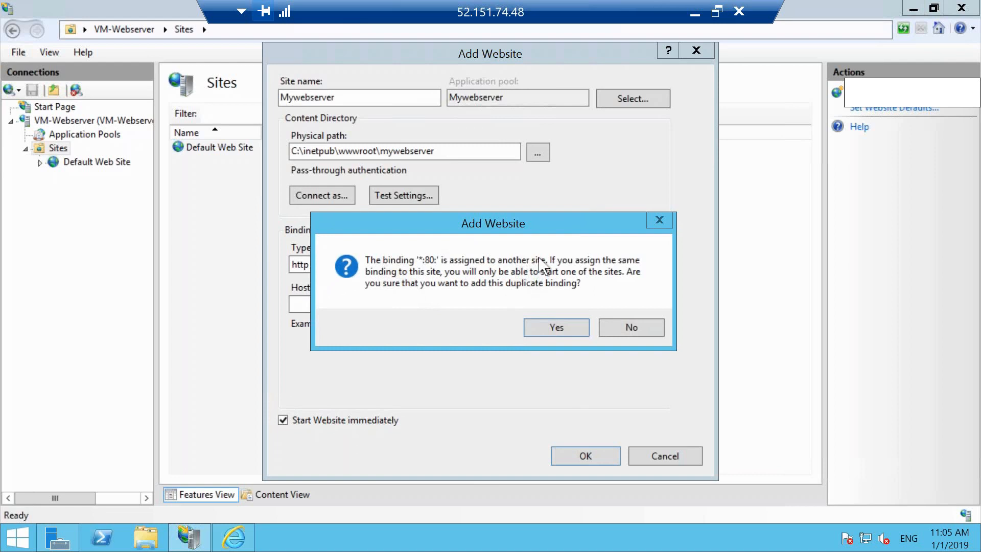
{"action": "left_click", "coordinate": [563, 331]}
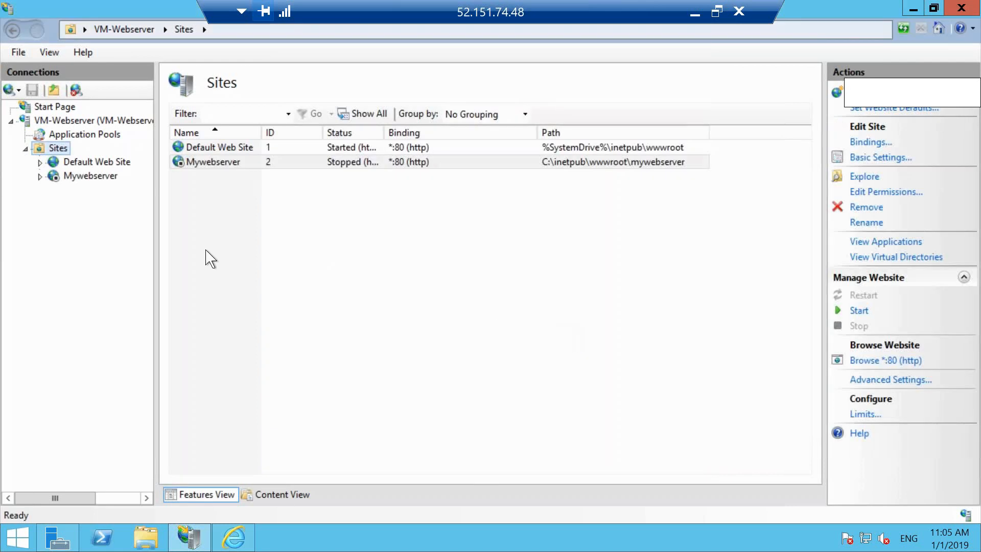
Step: Change the Default Web Site's http binding to port 8080 and close its Site Bindings dialog
{"action": "left_click", "coordinate": [92, 162]}
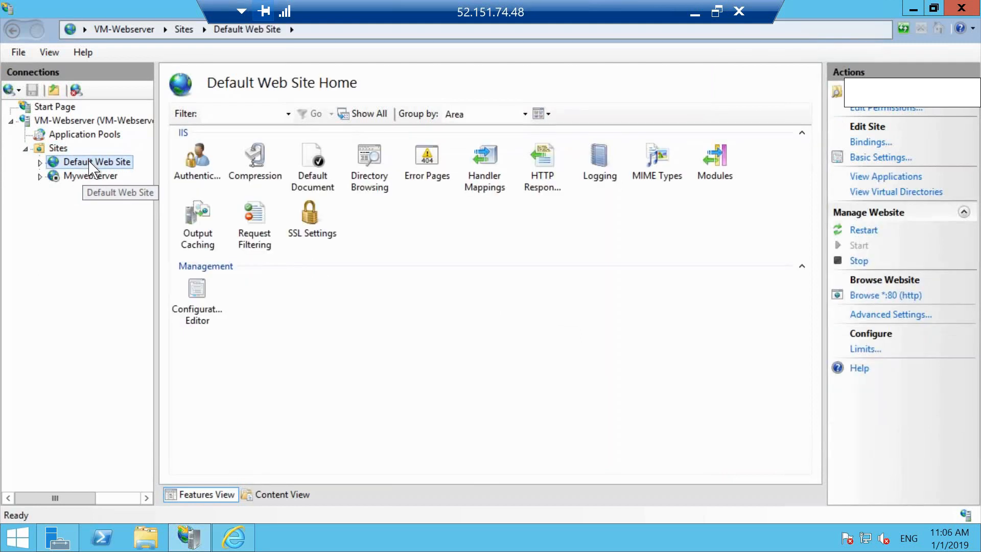
{"action": "right_click", "coordinate": [92, 166]}
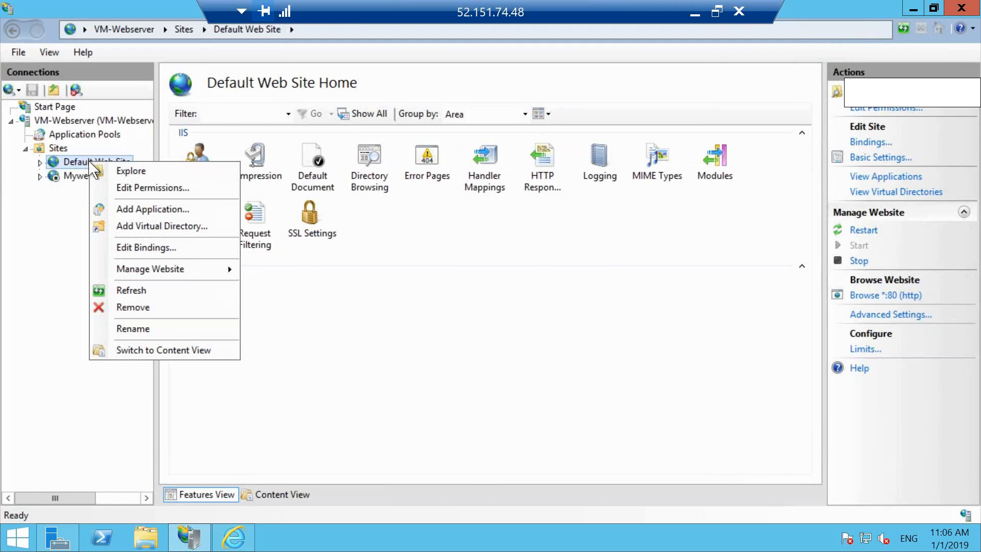
{"action": "left_click", "coordinate": [162, 248]}
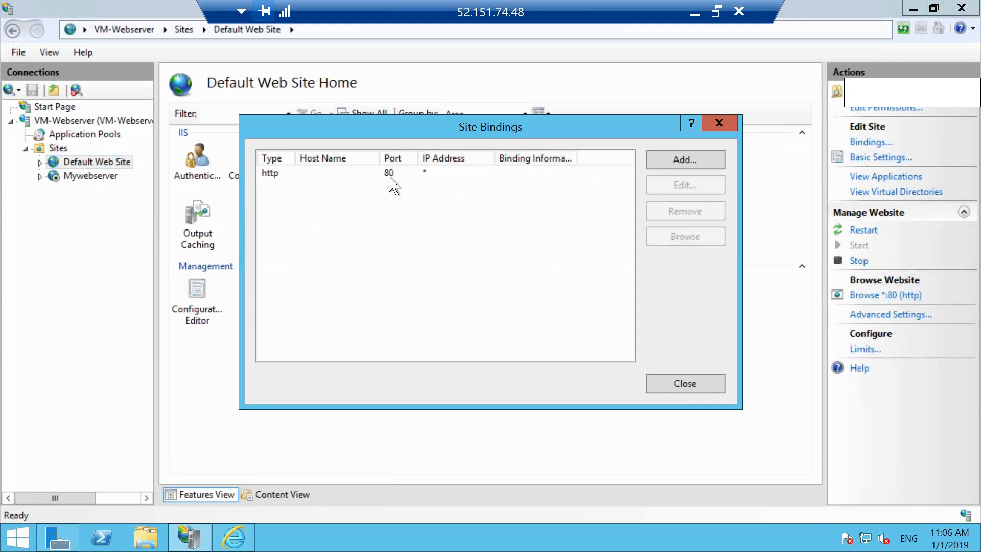
{"action": "left_click", "coordinate": [392, 177]}
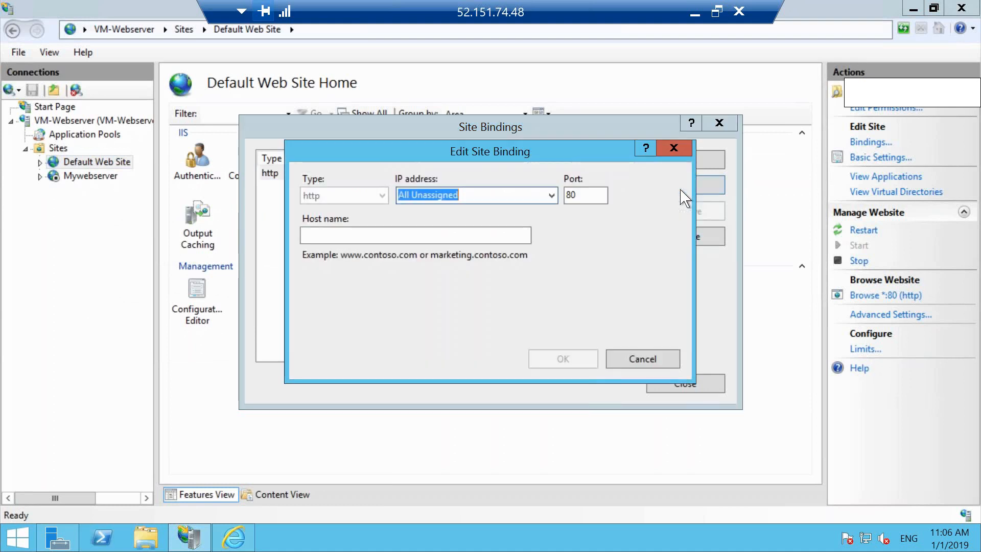
{"action": "left_click", "coordinate": [595, 197]}
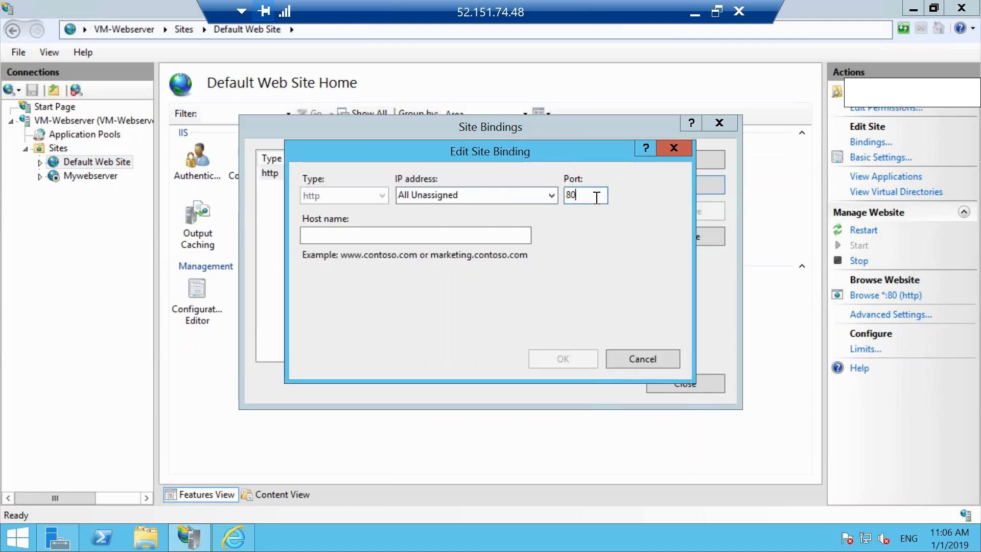
{"action": "type", "text": "80"}
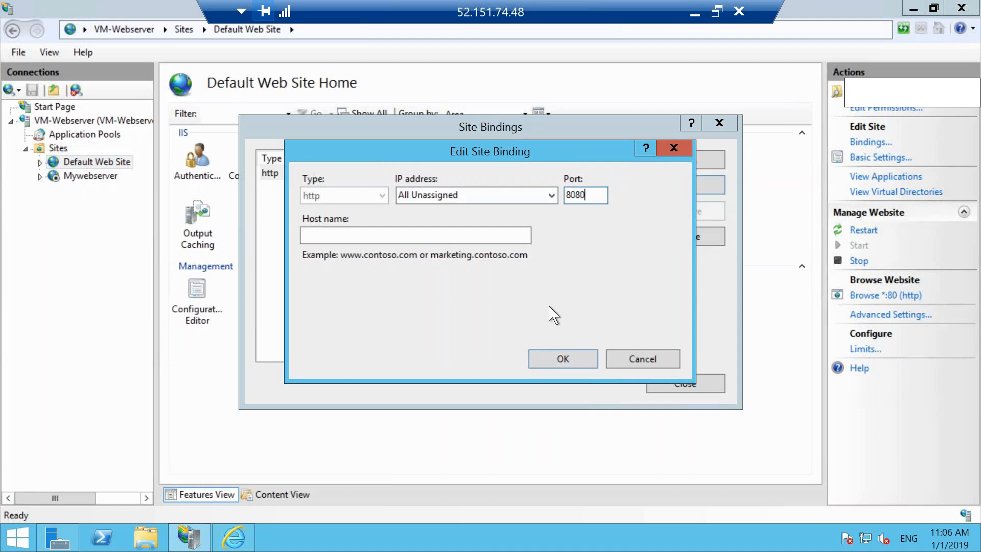
{"action": "left_click", "coordinate": [575, 359]}
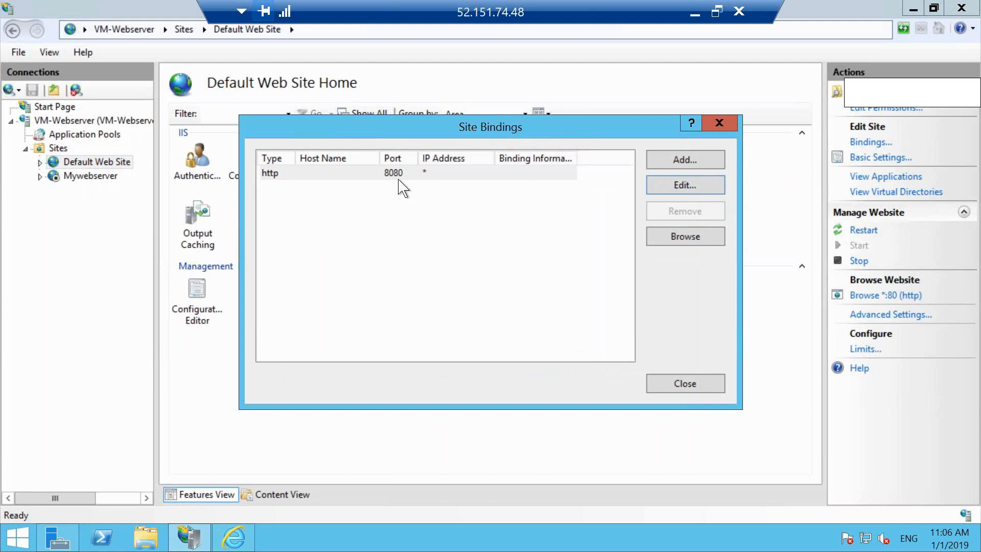
{"action": "left_click", "coordinate": [701, 386]}
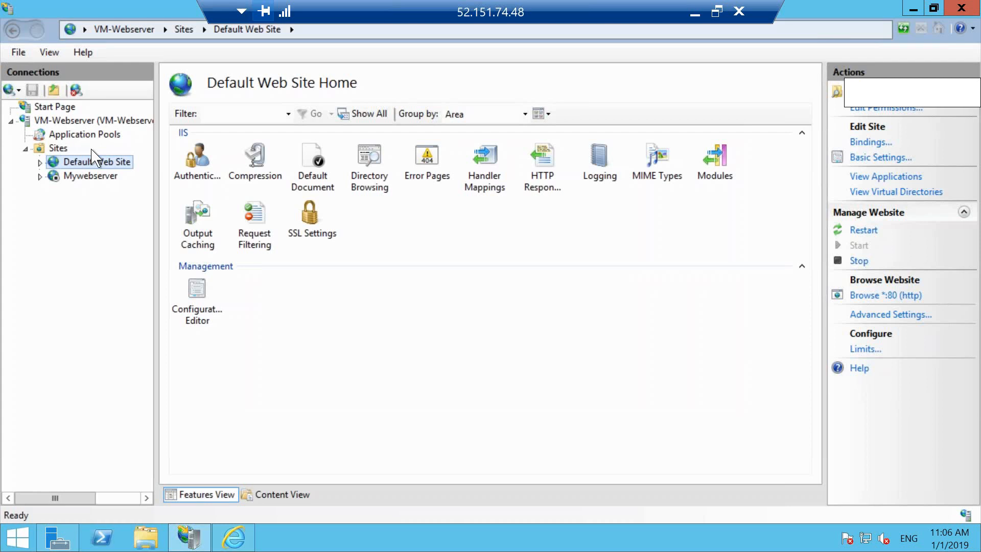
Step: Start the Mywebserver website from the Sites list
{"action": "left_click", "coordinate": [83, 186]}
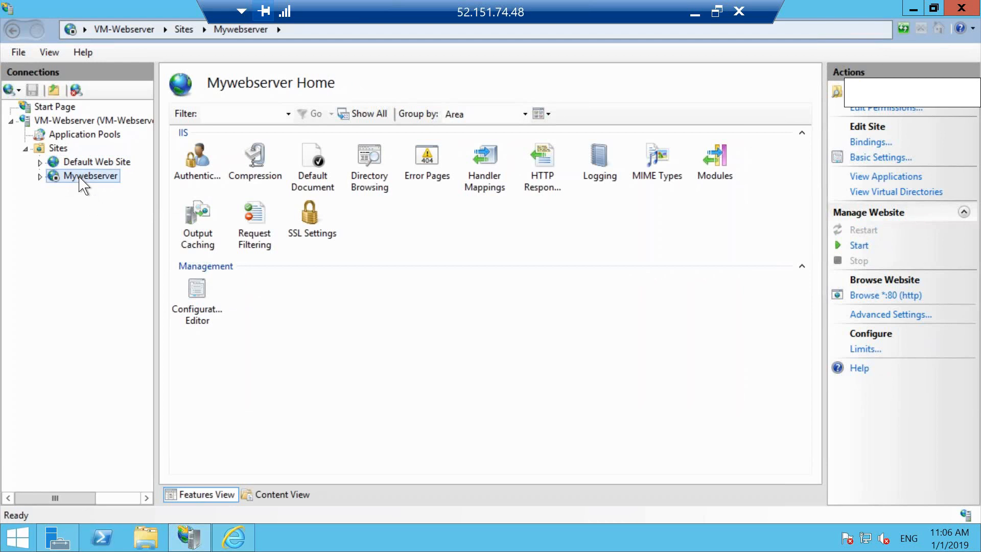
{"action": "right_click", "coordinate": [83, 186]}
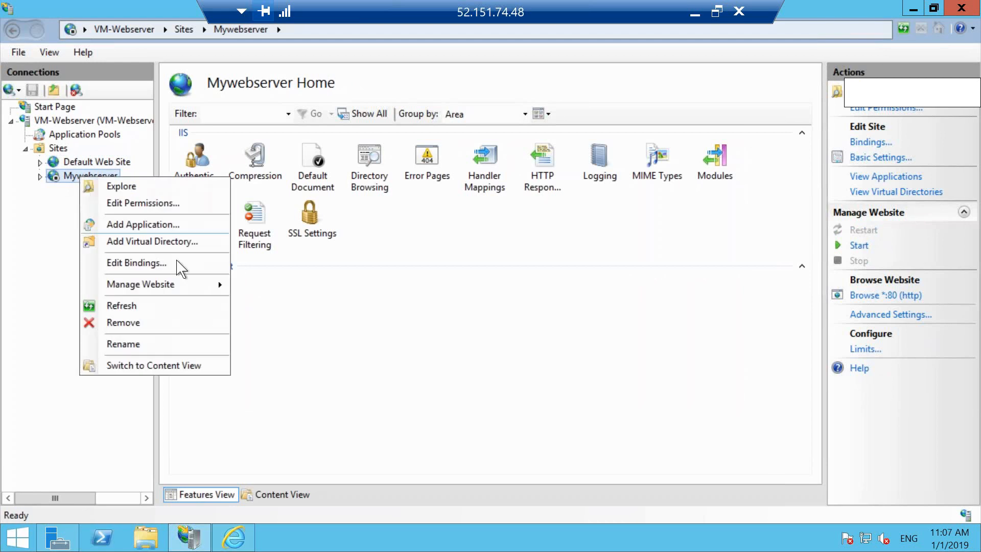
{"action": "mouse_move", "coordinate": [189, 291]}
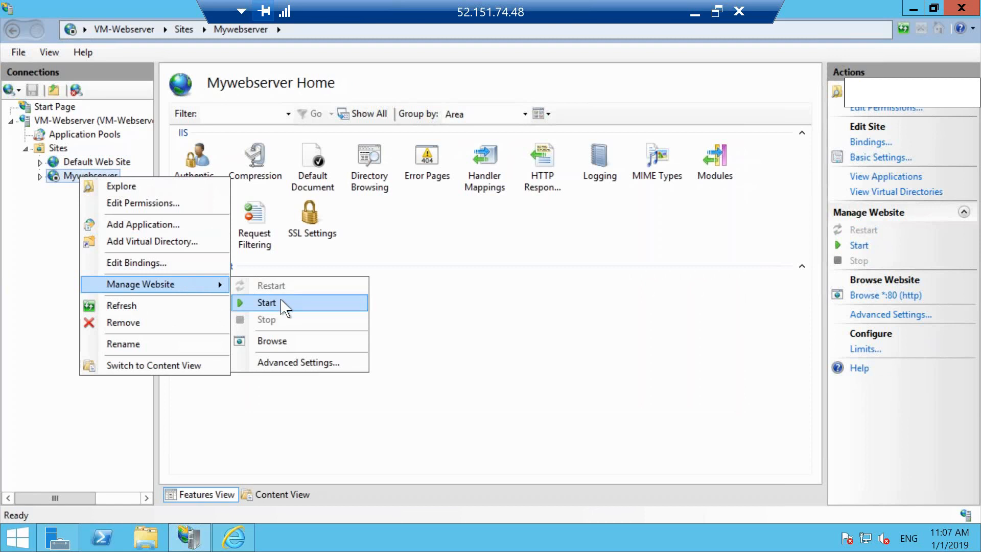
{"action": "left_click", "coordinate": [266, 303]}
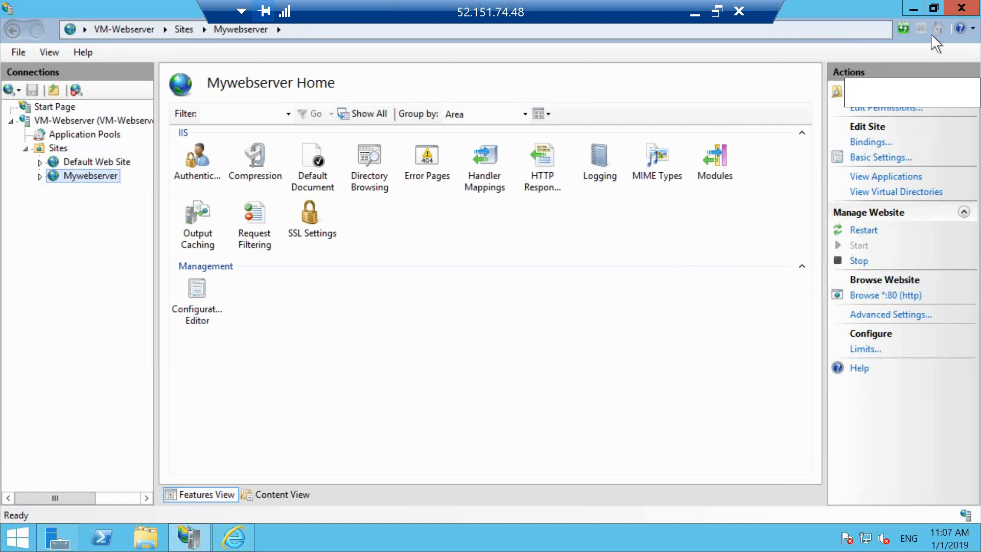
Step: Close IIS Manager, dismiss the Internet Explorer blocked-content notice and close the browser window
{"action": "left_click", "coordinate": [966, 28]}
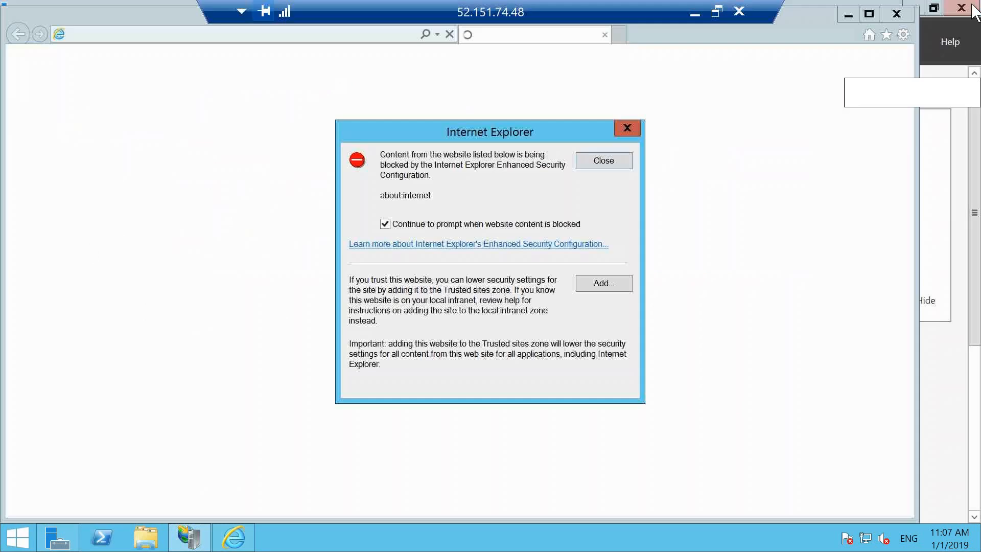
{"action": "left_click", "coordinate": [596, 162]}
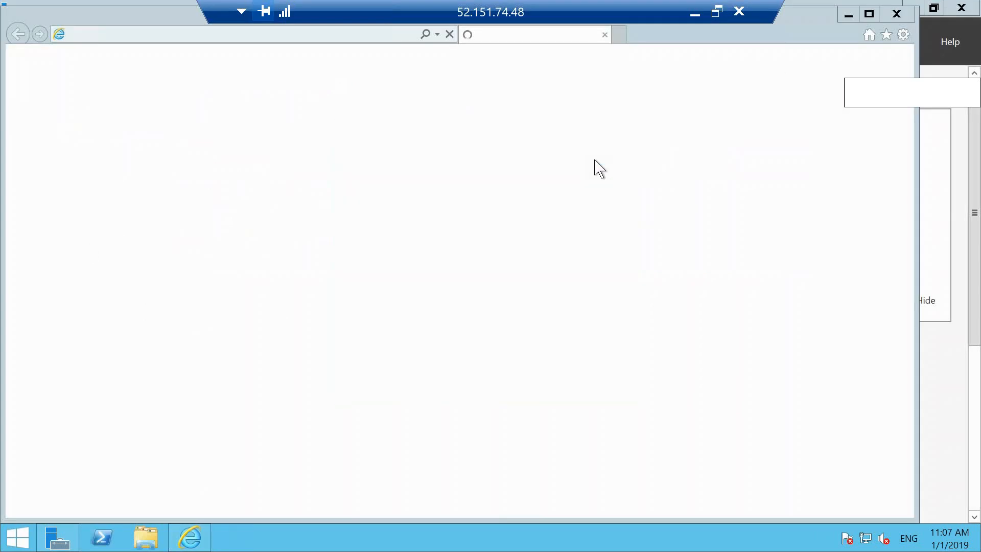
{"action": "left_click", "coordinate": [895, 14]}
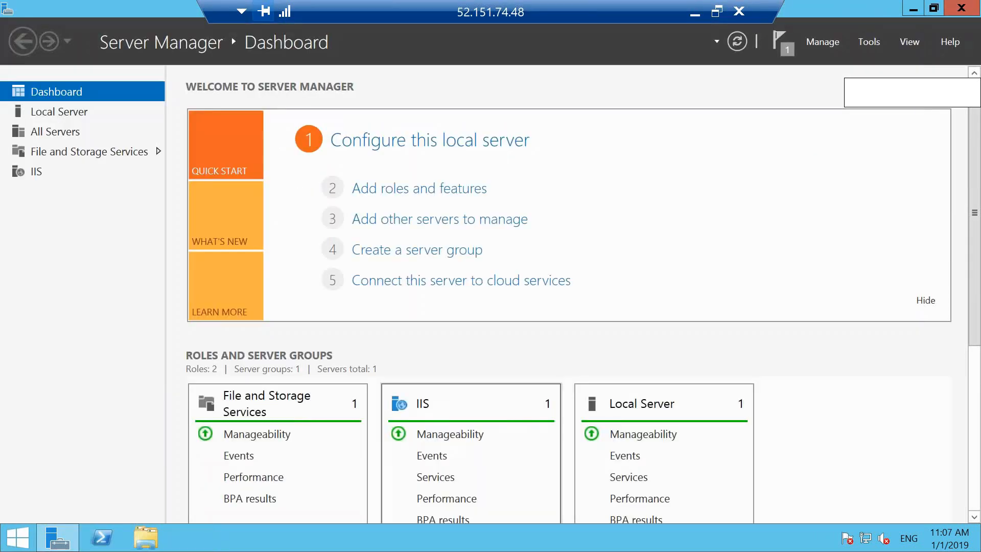
Step: Open the folder C:\inetpub\wwwroot in a maximized File Explorer window
{"action": "left_click", "coordinate": [153, 545]}
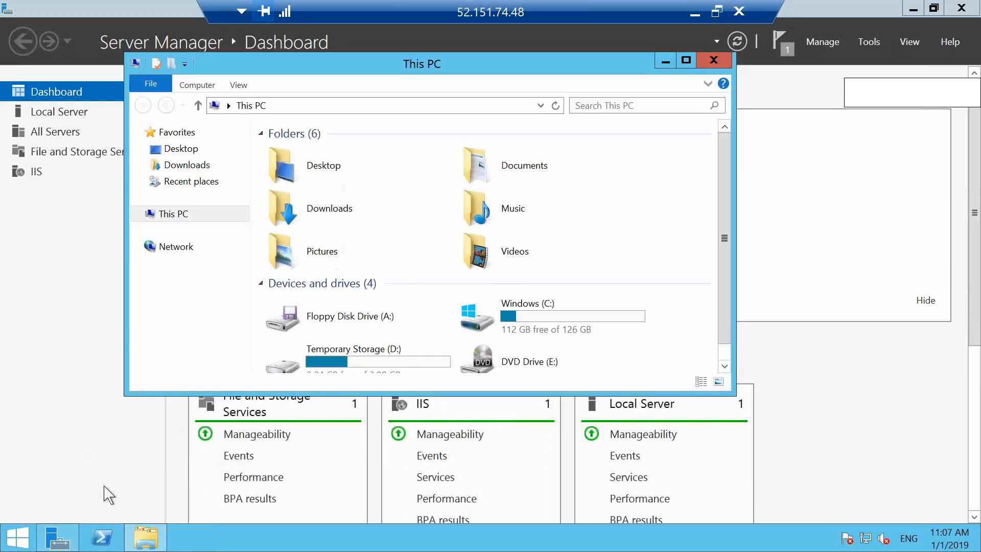
{"action": "left_click", "coordinate": [685, 61]}
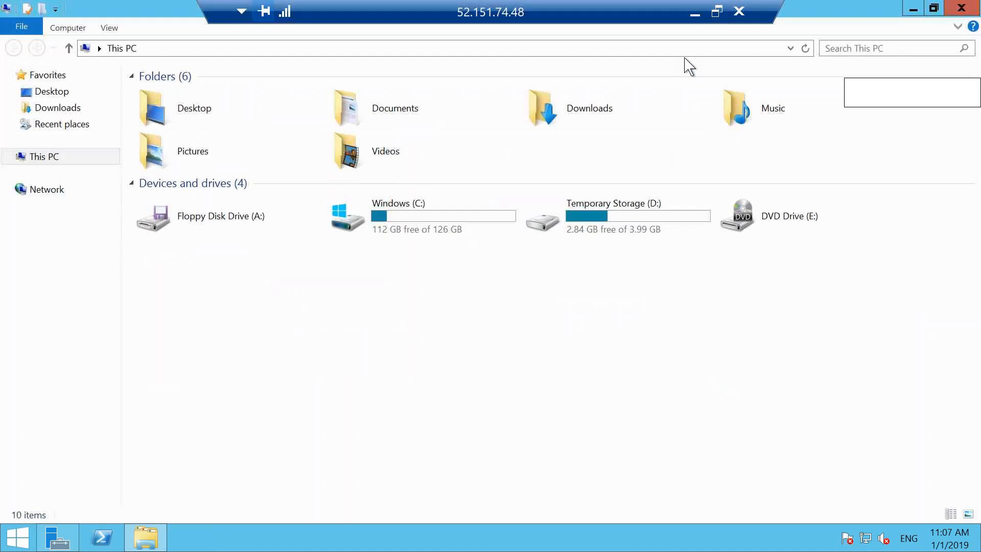
{"action": "double_click", "coordinate": [431, 229]}
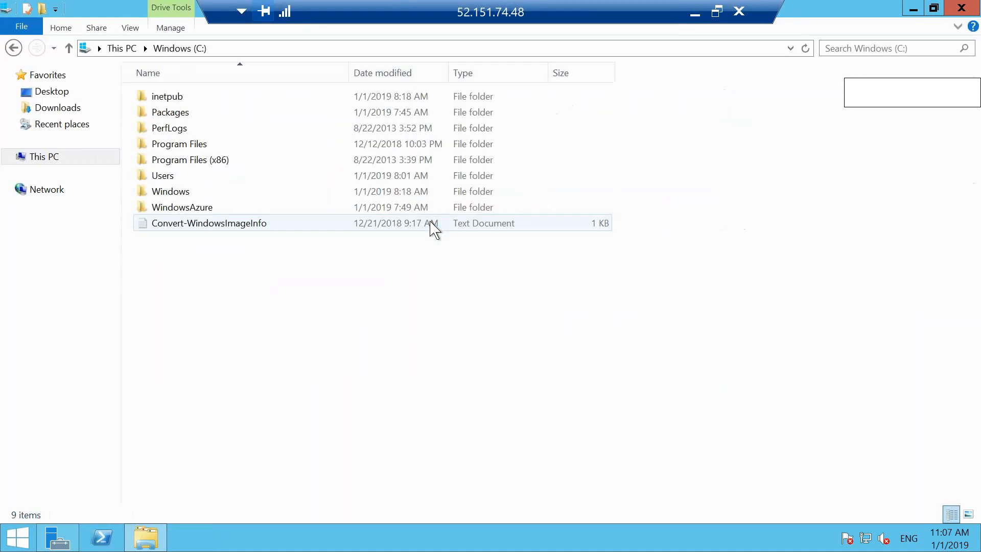
{"action": "double_click", "coordinate": [174, 101]}
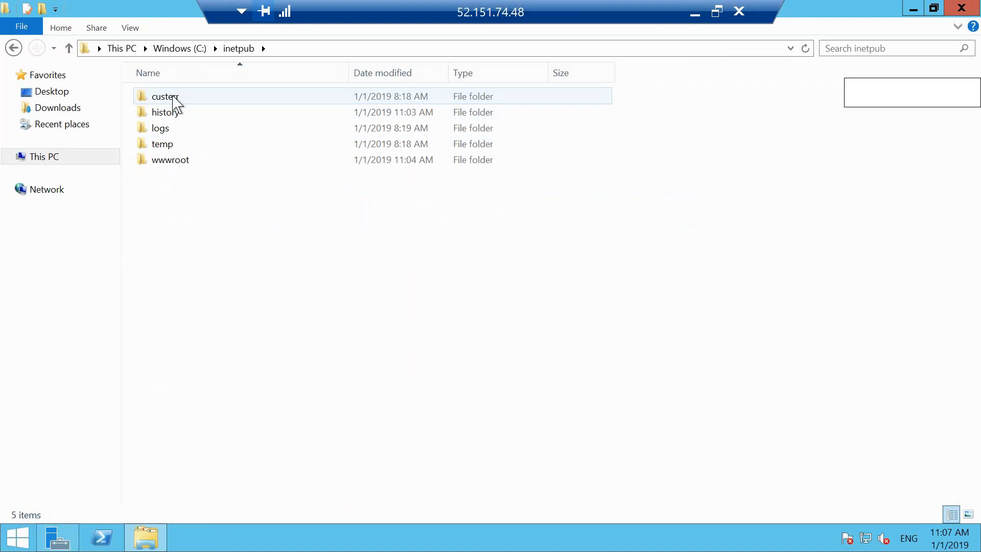
{"action": "double_click", "coordinate": [164, 159]}
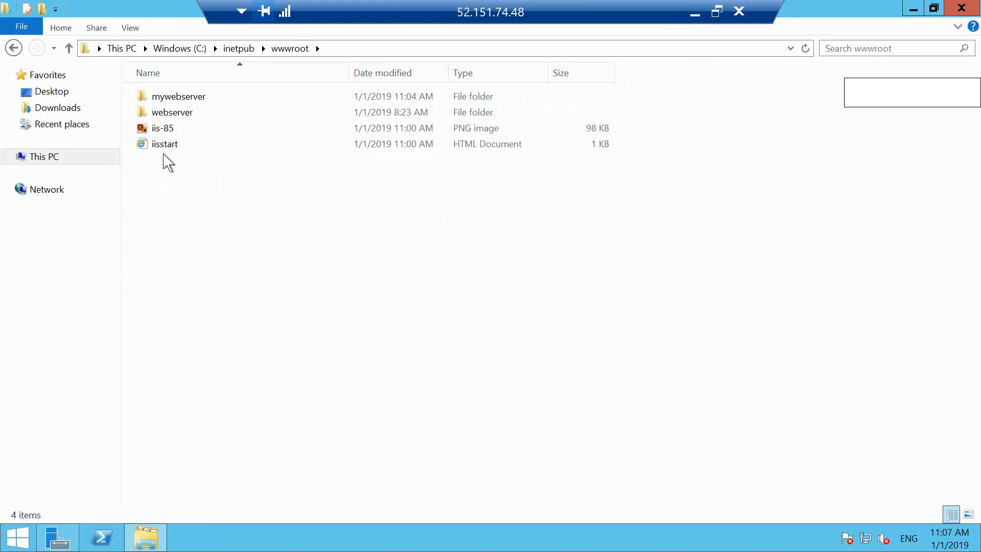
Step: Permanently delete the webserver folder from wwwroot
{"action": "left_click", "coordinate": [187, 100]}
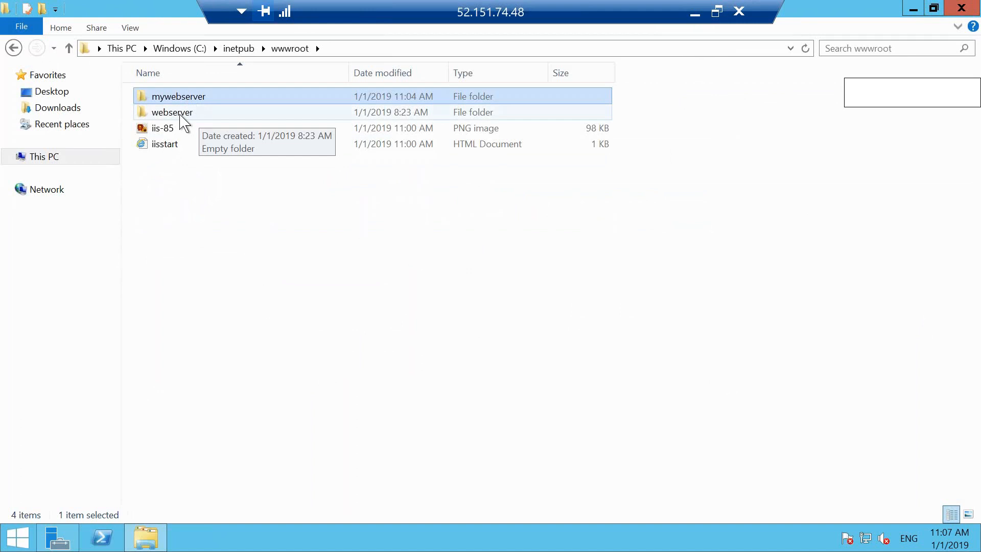
{"action": "left_click", "coordinate": [180, 114]}
{"action": "key", "text": "shift+Delete"}
{"action": "key", "text": "Return"}
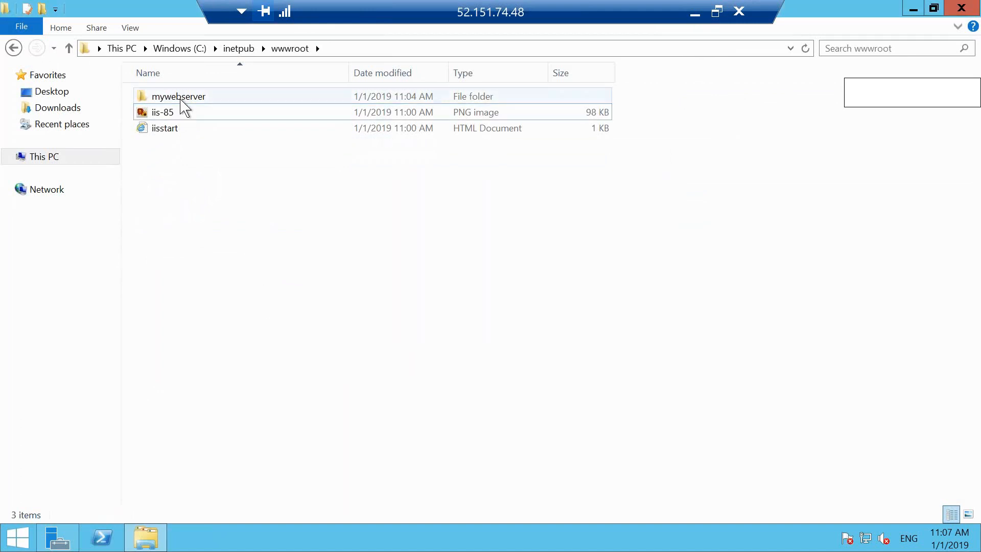
Step: Create a new text document with the default name inside the mywebserver folder and open it in Notepad
{"action": "left_click", "coordinate": [181, 100]}
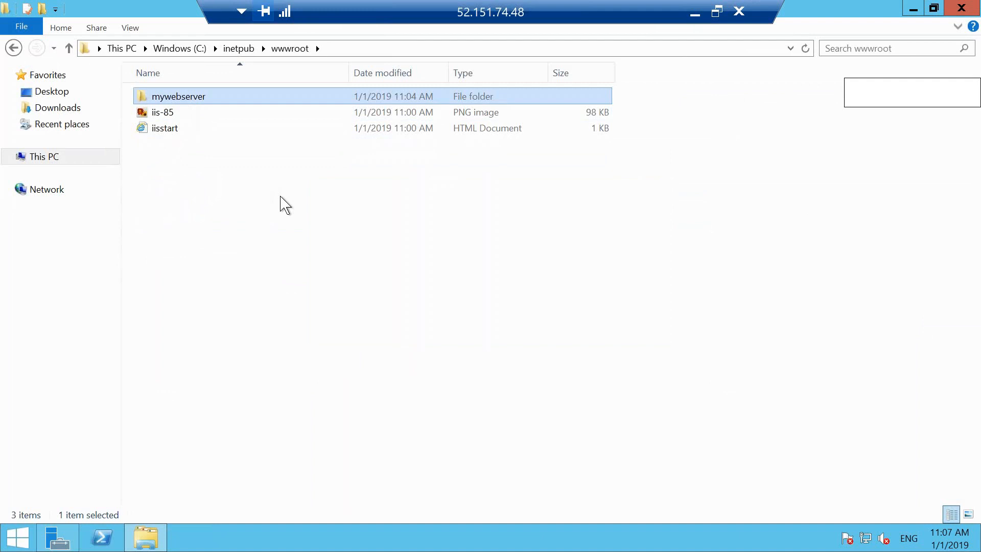
{"action": "double_click", "coordinate": [188, 100]}
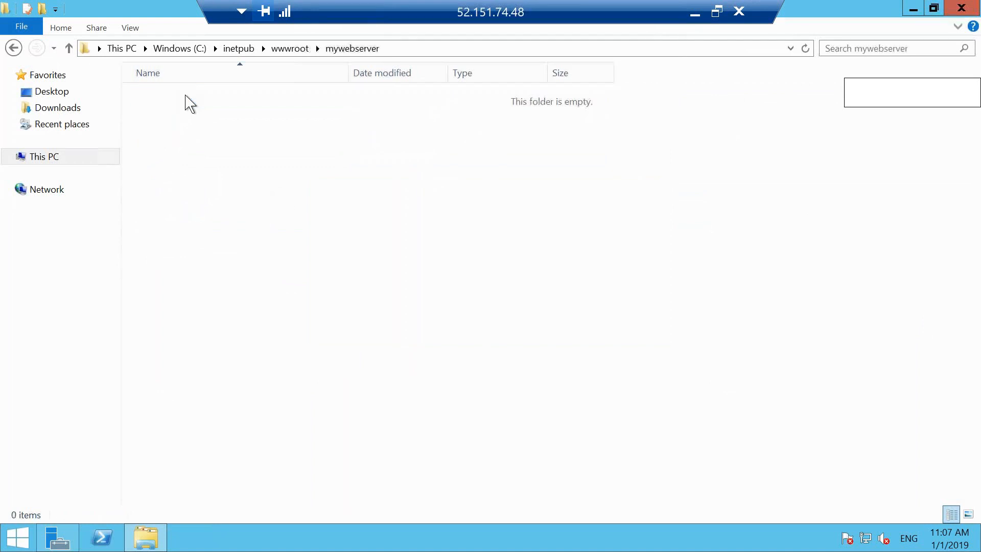
{"action": "right_click", "coordinate": [194, 134]}
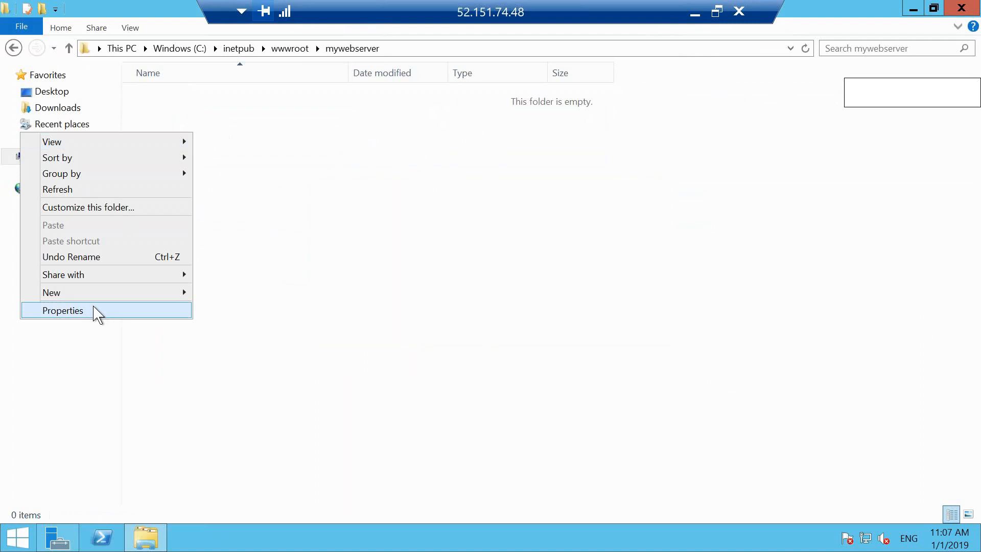
{"action": "mouse_move", "coordinate": [97, 295]}
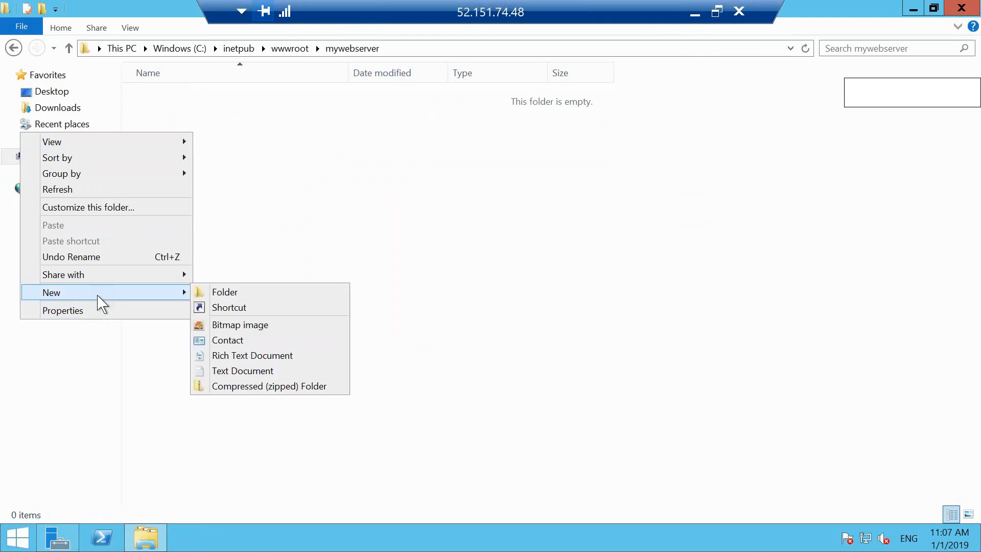
{"action": "left_click", "coordinate": [288, 370]}
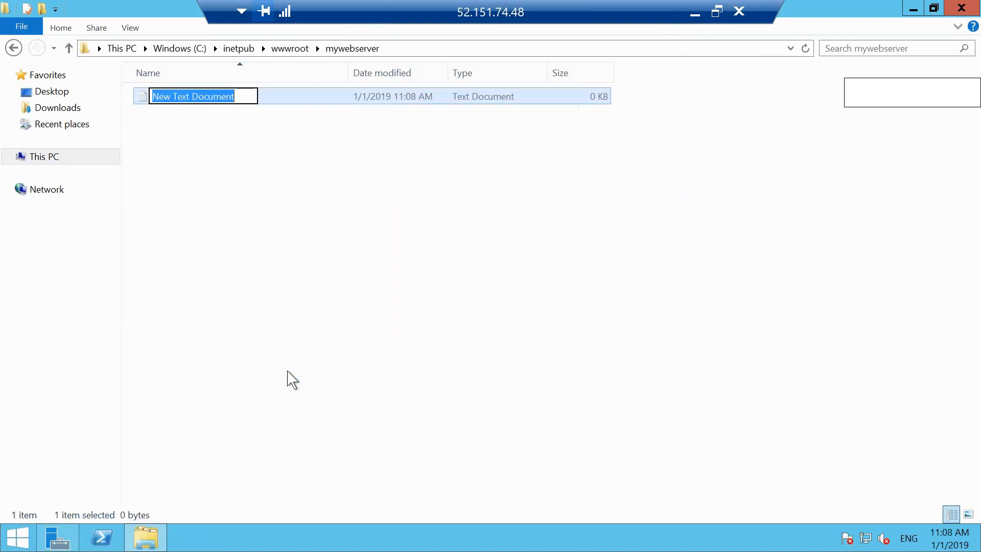
{"action": "left_click", "coordinate": [295, 152]}
{"action": "double_click", "coordinate": [207, 98]}
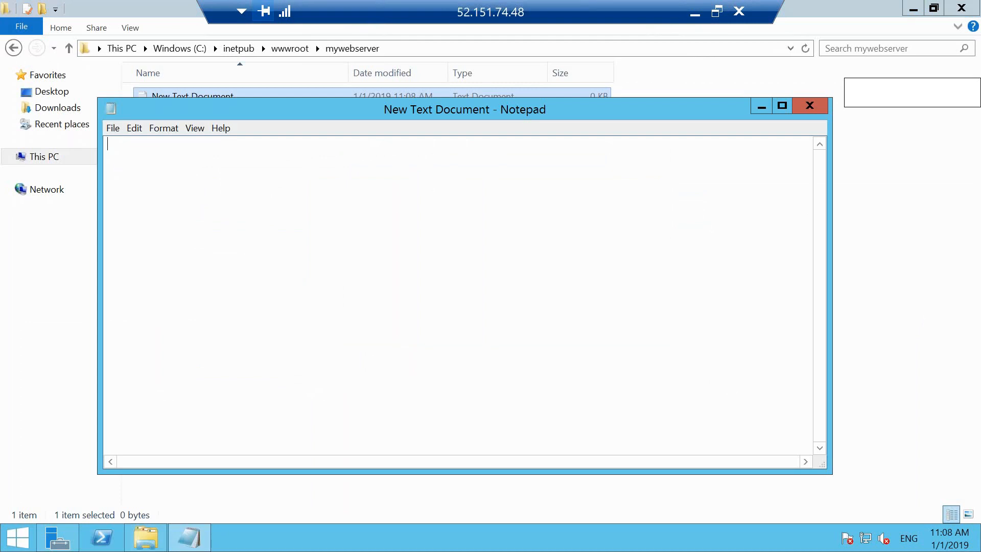
Step: Write the page skeleton: <!doctype html>, <html>, <body>, blank lines, </body> and </html>, each tag on its own line
{"action": "type", "text": "<"}
{"action": "type", "text": "!doctype "}
{"action": "type", "text": "html"}
{"action": "type", "text": "> "}
{"action": "type", "text": "<"}
{"action": "type", "text": "ht"}
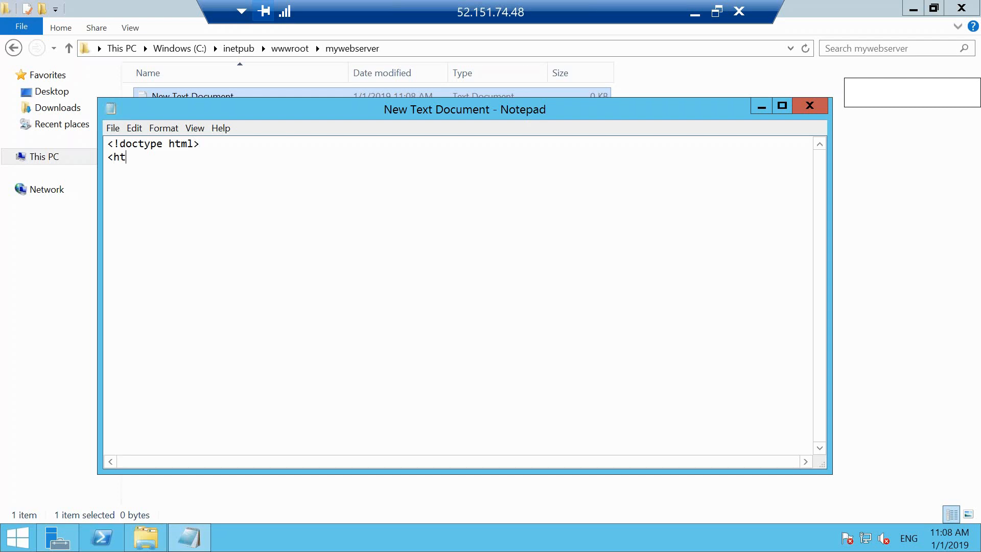
{"action": "type", "text": "ml"}
{"action": "type", "text": "> "}
{"action": "type", "text": "<bo"}
{"action": "type", "text": "dy"}
{"action": "type", "text": ">   "}
{"action": "type", "text": "</body"}
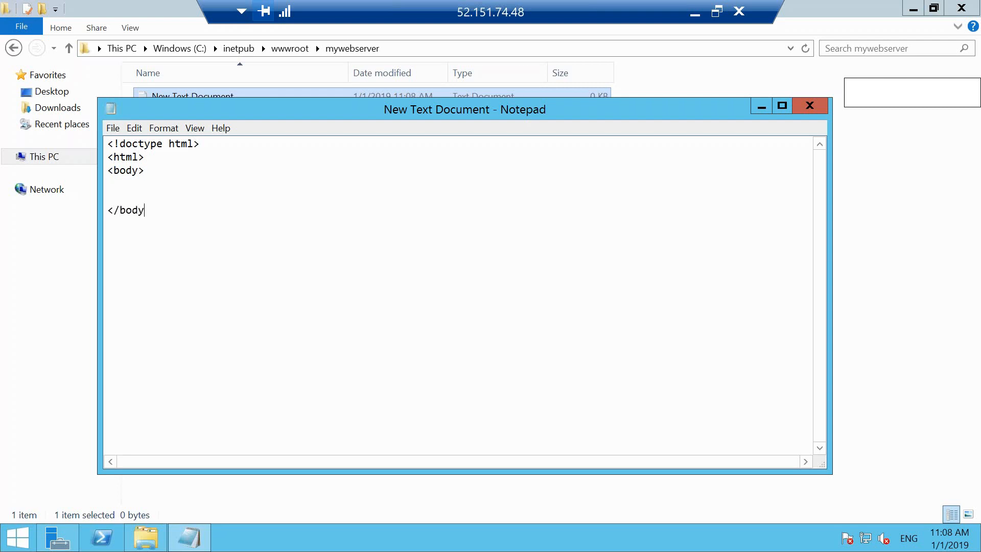
{"action": "type", "text": ">"}
{"action": "key", "text": "Return"}
{"action": "type", "text": "</html>"}
Step: Add the line <h1 align="center"> Welcome to my webserver </h1> between the body tags
{"action": "left_click", "coordinate": [108, 183]}
{"action": "key", "text": "Return"}
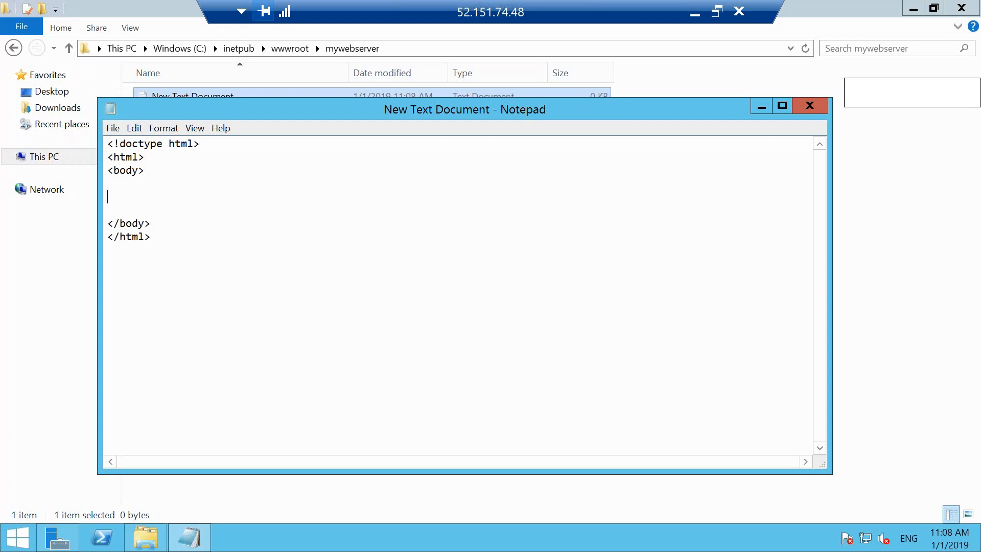
{"action": "type", "text": "<h1> This align=\"center"}
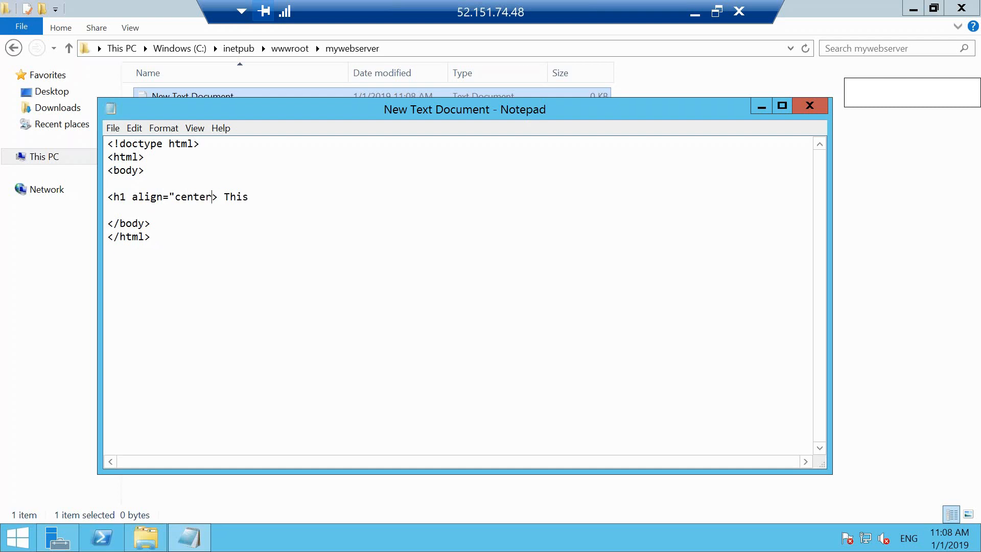
{"action": "type", "text": "\""}
{"action": "type", "text": " This is"}
{"action": "type", "text": "Web"}
{"action": "key", "text": "BackSpace"}
{"action": "key", "text": "BackSpace"}
{"action": "key", "text": "BackSpace"}
{"action": "key", "text": "BackSpace"}
{"action": "key", "text": "BackSpace"}
{"action": "key", "text": "BackSpace"}
{"action": "key", "text": "BackSpace"}
{"action": "key", "text": "BackSpace"}
{"action": "key", "text": "BackSpace"}
{"action": "key", "text": "BackSpace"}
{"action": "key", "text": "BackSpace"}
{"action": "type", "text": "Welcome to my web"}
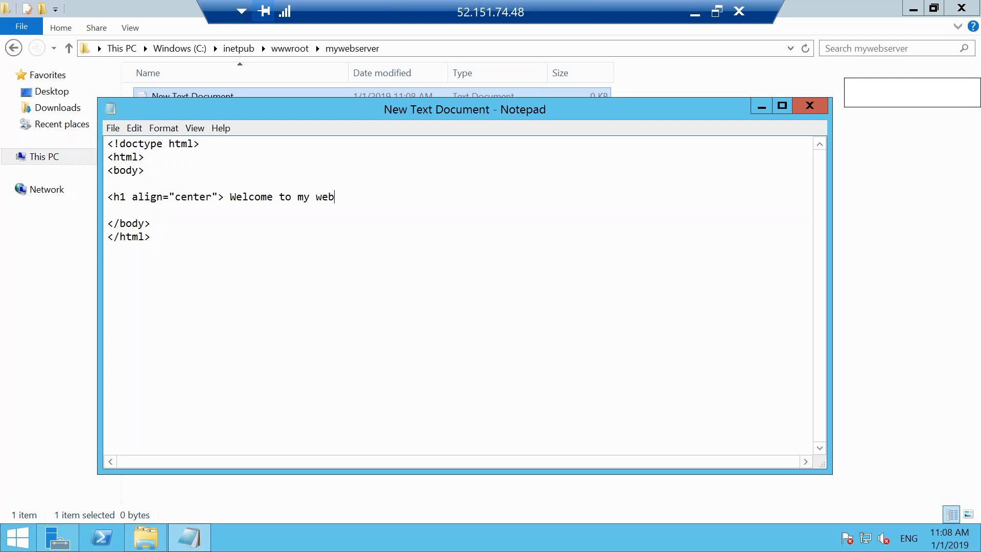
{"action": "type", "text": "sr"}
{"action": "key", "text": "BackSpace"}
{"action": "key", "text": "BackSpace"}
{"action": "key", "text": "BackSpace"}
{"action": "type", "text": "bserver </h1>"}
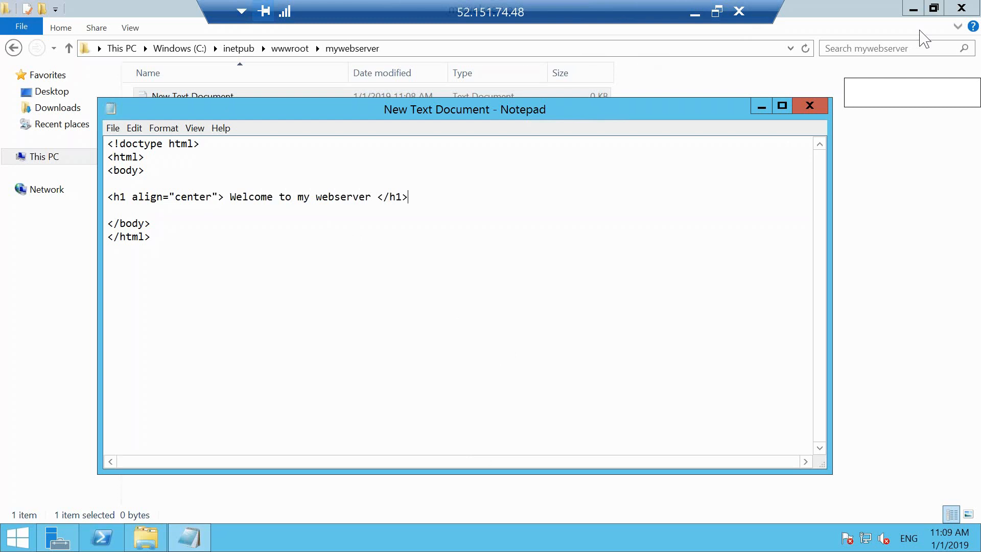
{"action": "left_click", "coordinate": [212, 197]}
{"action": "key", "text": "super+Up"}
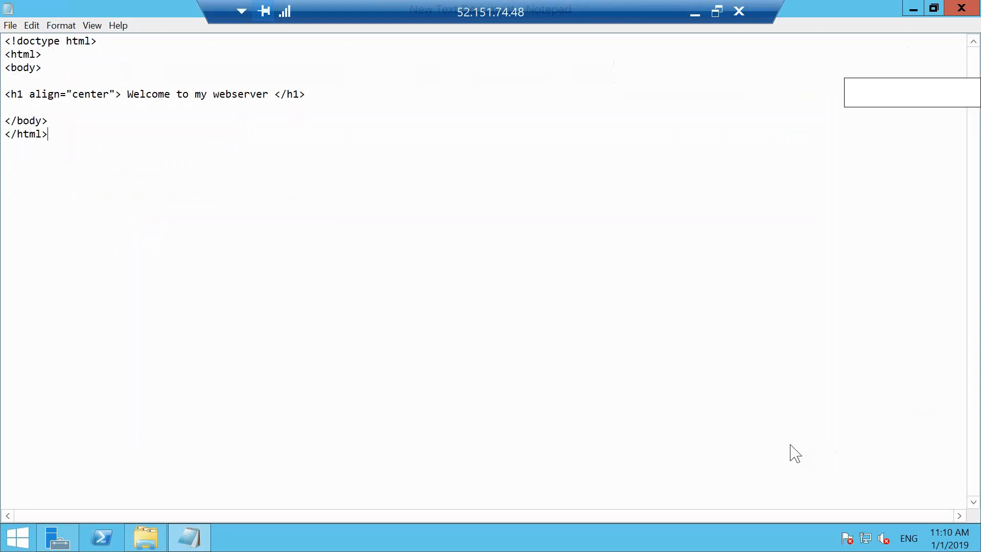
{"action": "left_click", "coordinate": [610, 249]}
{"action": "double_click", "coordinate": [142, 18]}
{"action": "left_click_drag", "start_coordinate": [295, 149], "coordinate": [466, 103]}
Step: Save the document as index.html with file type All Files in the mywebserver folder and close Notepad
{"action": "left_click", "coordinate": [205, 123]}
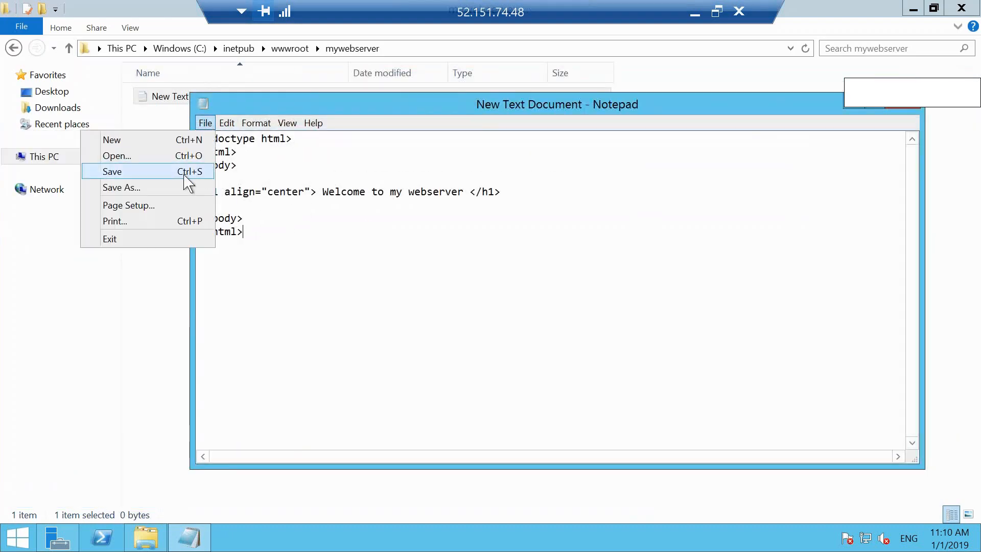
{"action": "left_click", "coordinate": [185, 189]}
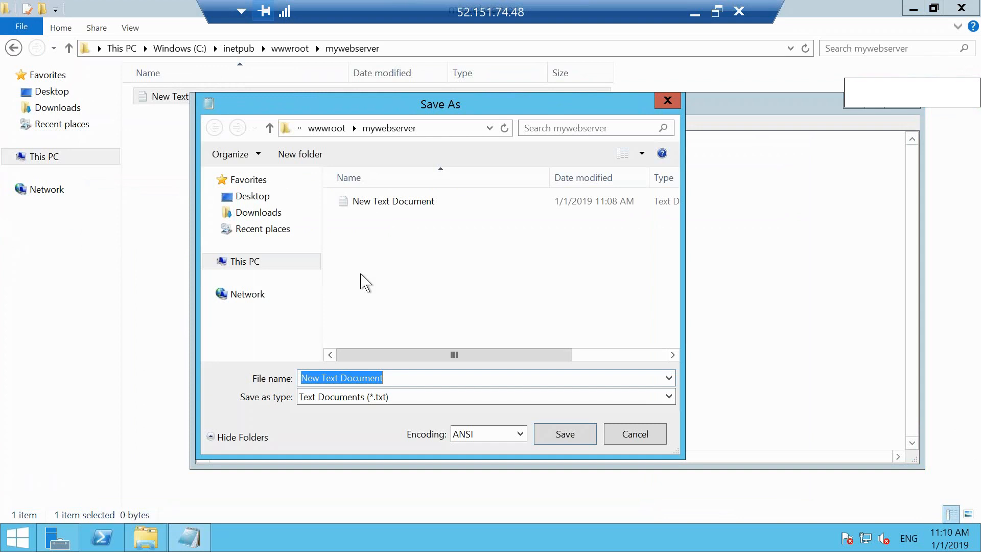
{"action": "type", "text": "index"}
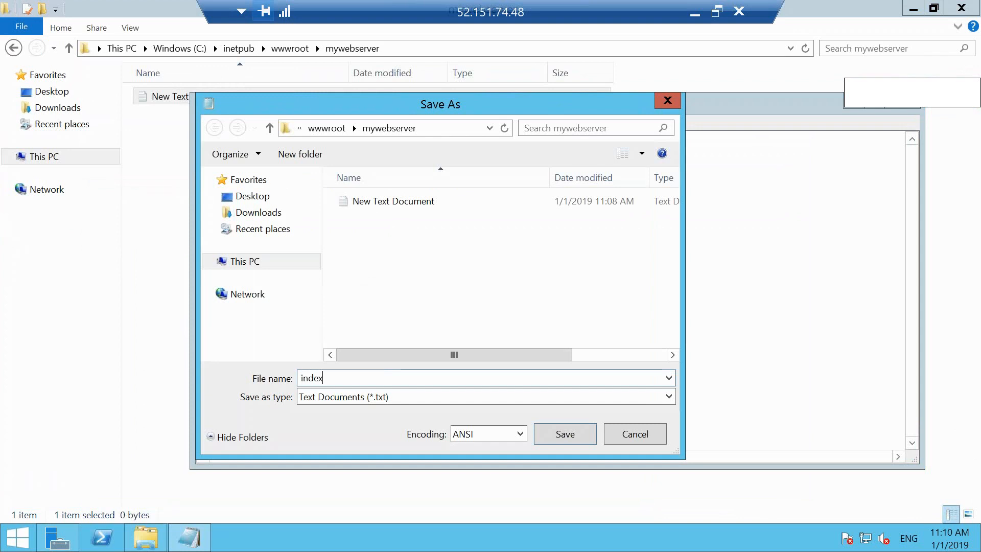
{"action": "type", "text": "html"}
{"action": "left_click", "coordinate": [445, 401]}
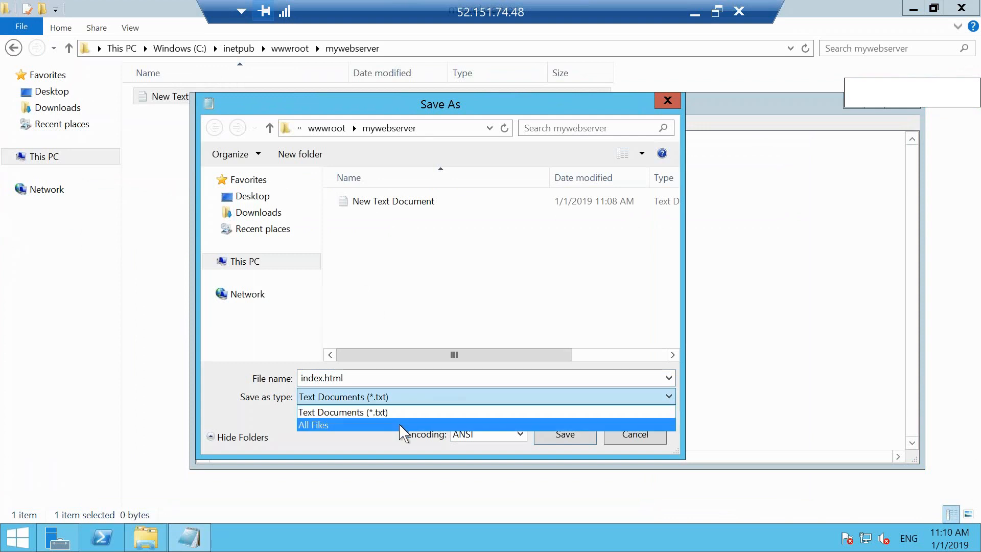
{"action": "left_click", "coordinate": [372, 425]}
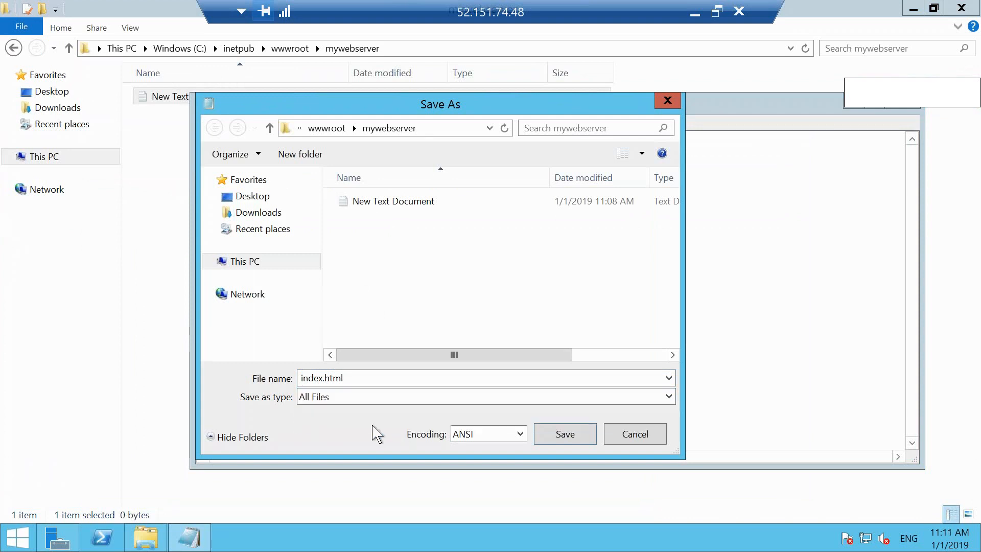
{"action": "left_click", "coordinate": [565, 434]}
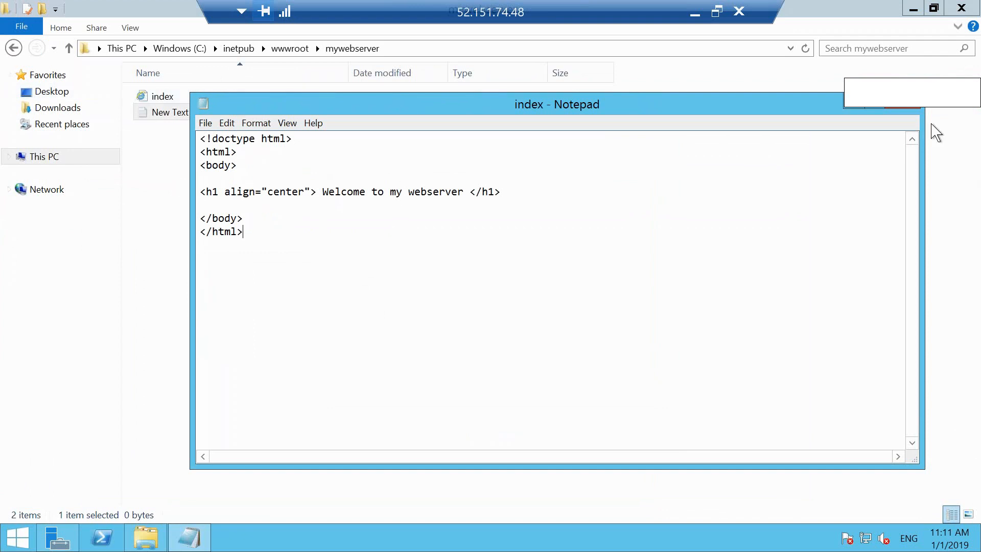
{"action": "left_click", "coordinate": [909, 106]}
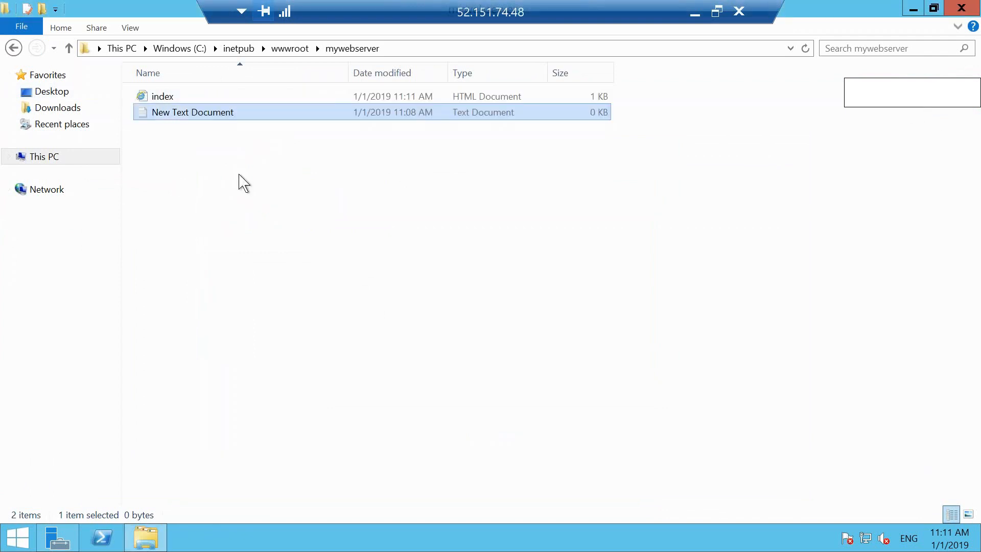
Step: Open the index page from the mywebserver folder to check its heading, and close the browser
{"action": "double_click", "coordinate": [153, 97]}
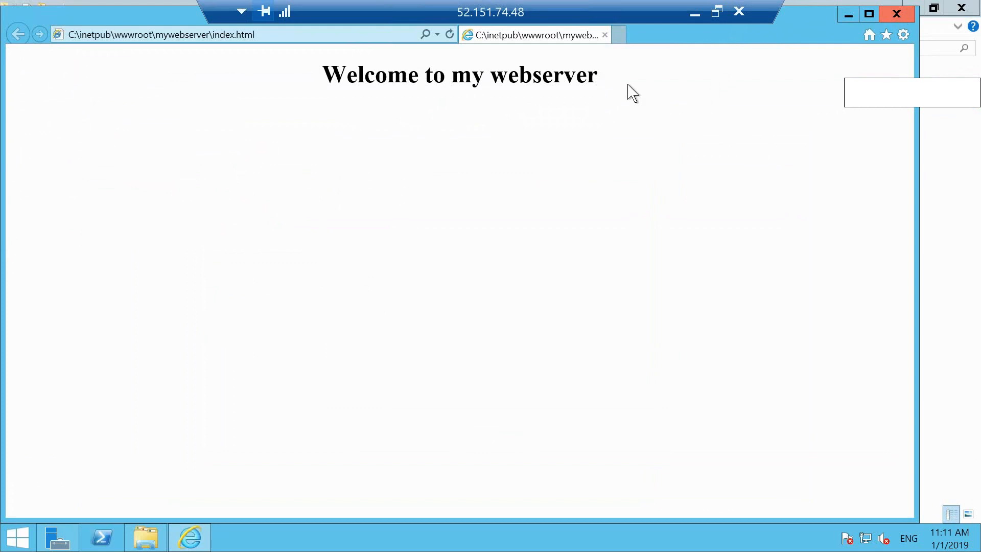
{"action": "left_click_drag", "start_coordinate": [603, 77], "coordinate": [232, 87]}
{"action": "left_click", "coordinate": [512, 179]}
{"action": "left_click", "coordinate": [897, 14]}
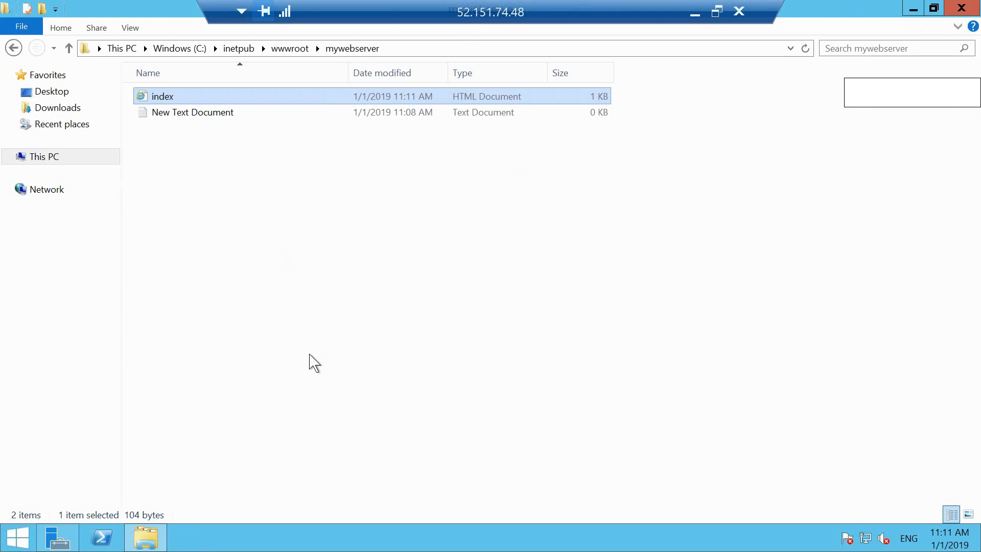
Step: Close File Explorer, minimize the remote session and reload 52.151.74.48 in Chrome to check the hosted page
{"action": "left_click", "coordinate": [960, 10]}
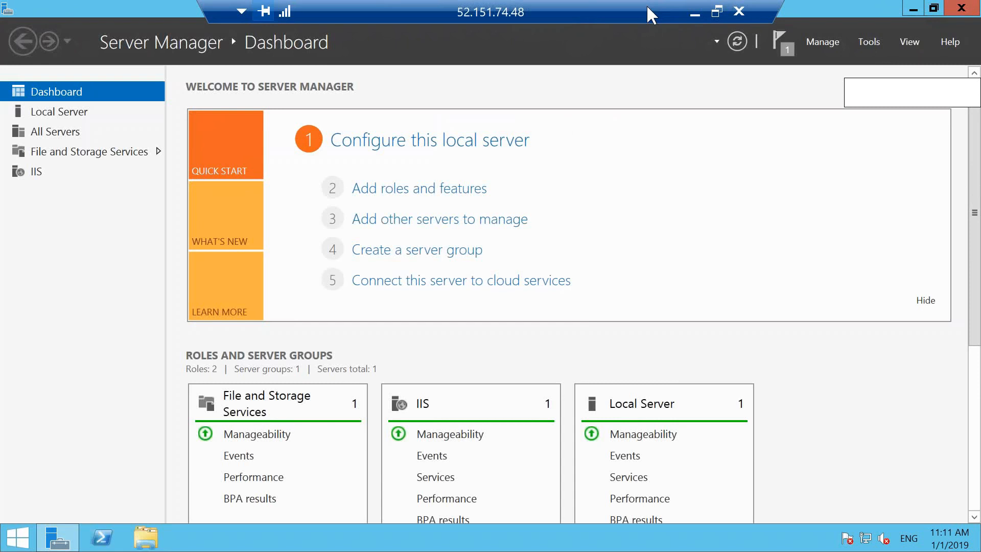
{"action": "left_click", "coordinate": [694, 13]}
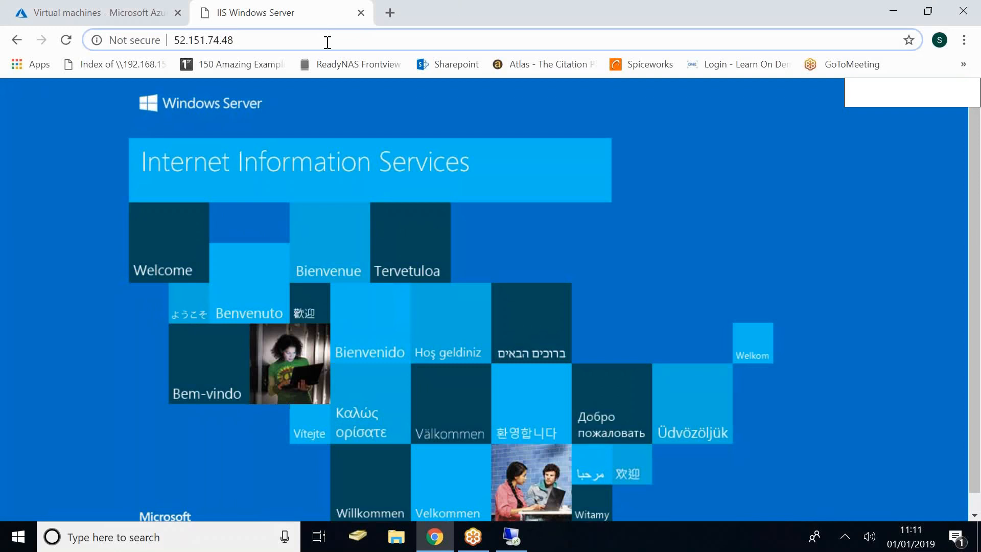
{"action": "key", "text": "Return"}
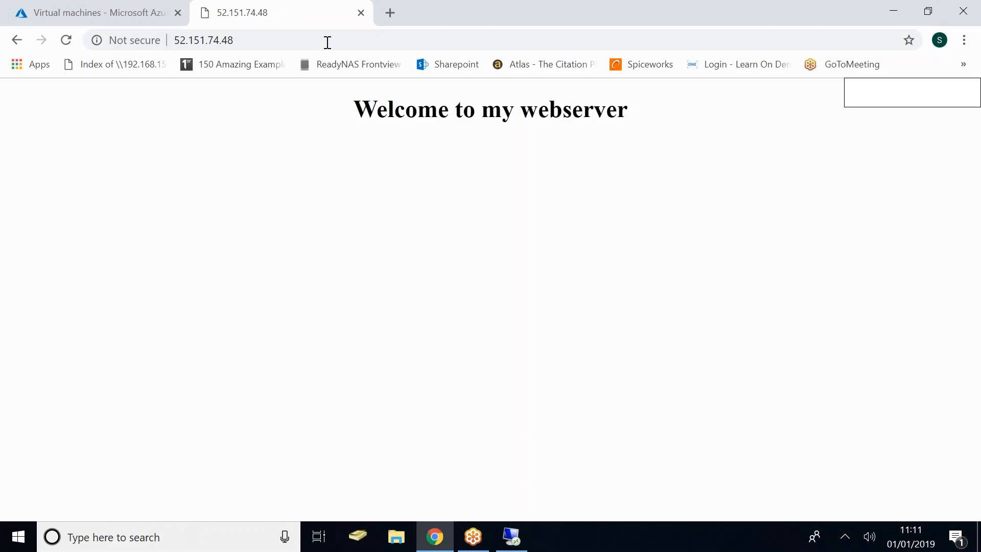
{"action": "left_click_drag", "start_coordinate": [664, 115], "coordinate": [353, 109]}
{"action": "left_click", "coordinate": [320, 199]}
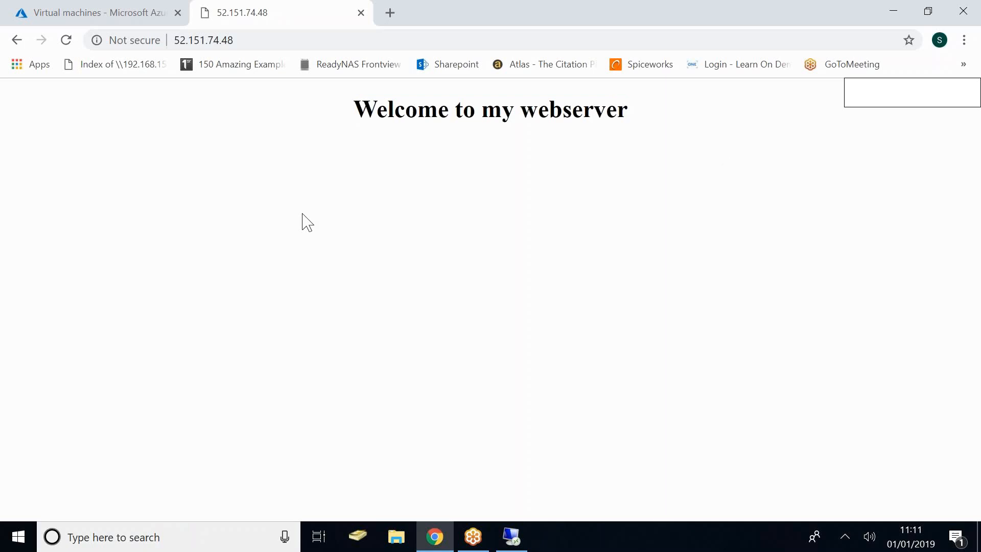
{"action": "left_click", "coordinate": [248, 41]}
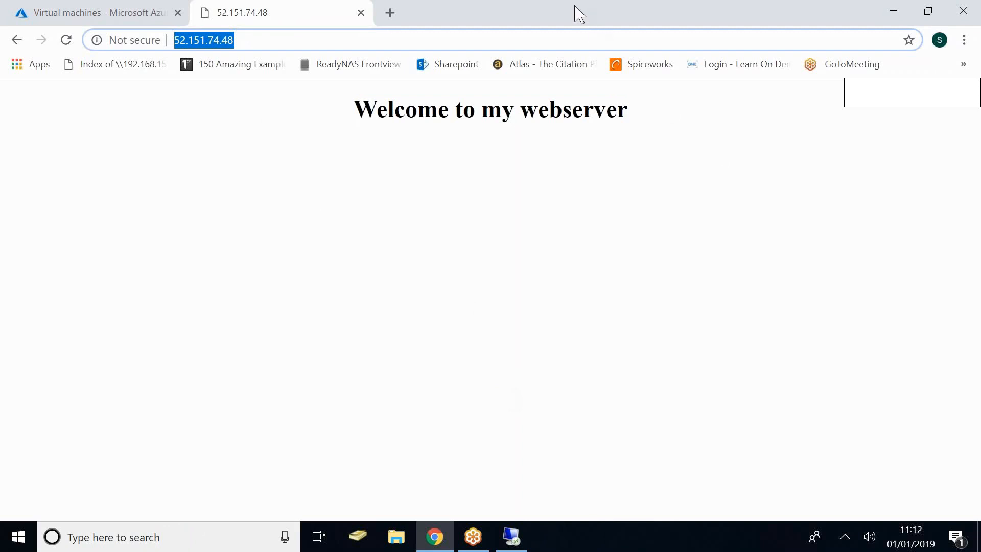
{"action": "left_click", "coordinate": [824, 5]}
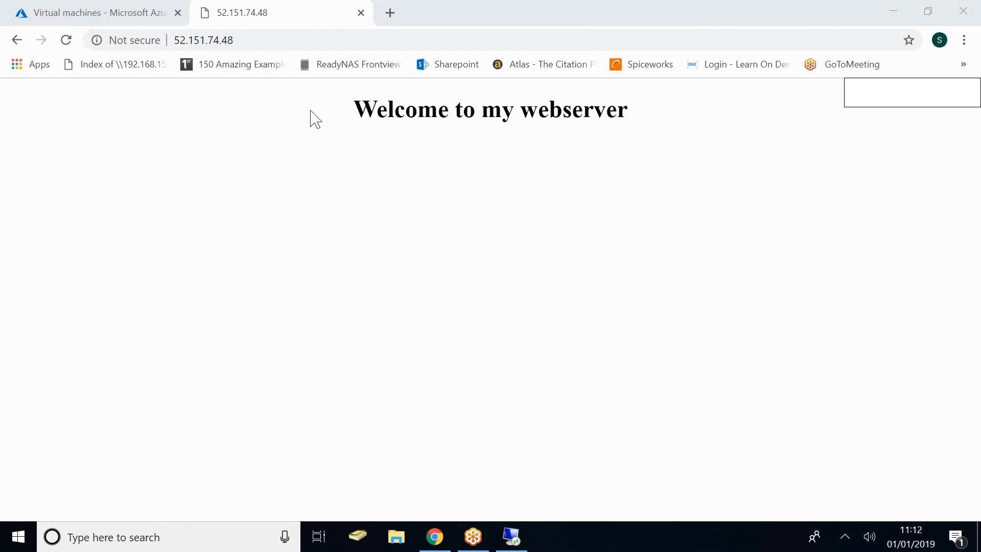
{"action": "left_click", "coordinate": [248, 42]}
{"action": "left_click_drag", "start_coordinate": [248, 42], "coordinate": [138, 40]}
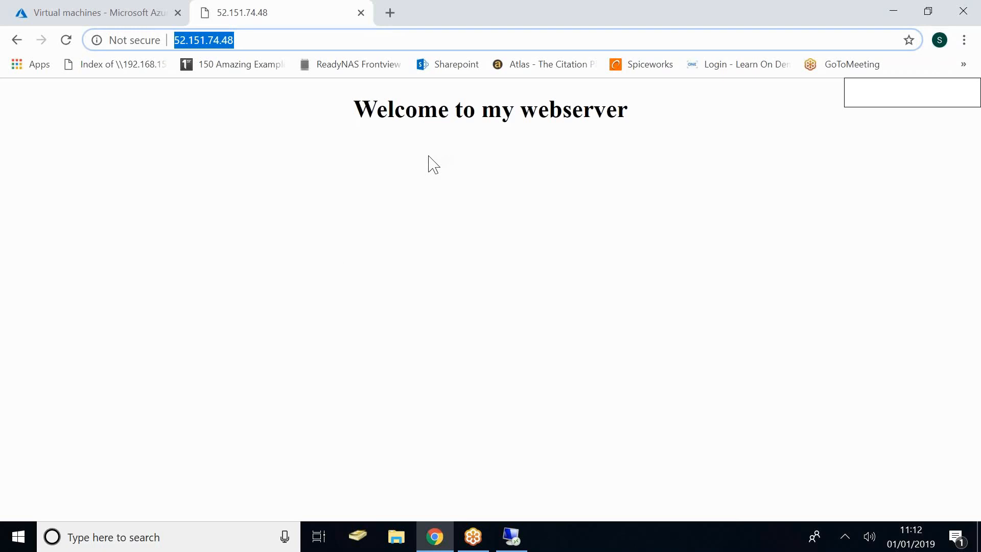
Step: Open freenom.com in a new browser tab and check the availability of the domain name abs360
{"action": "left_click", "coordinate": [390, 15]}
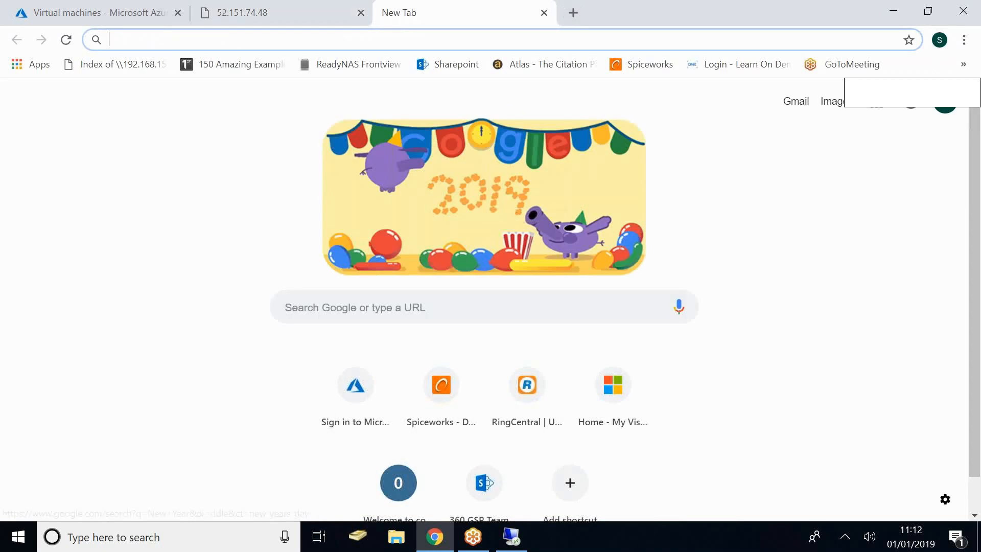
{"action": "type", "text": "freenom.com"}
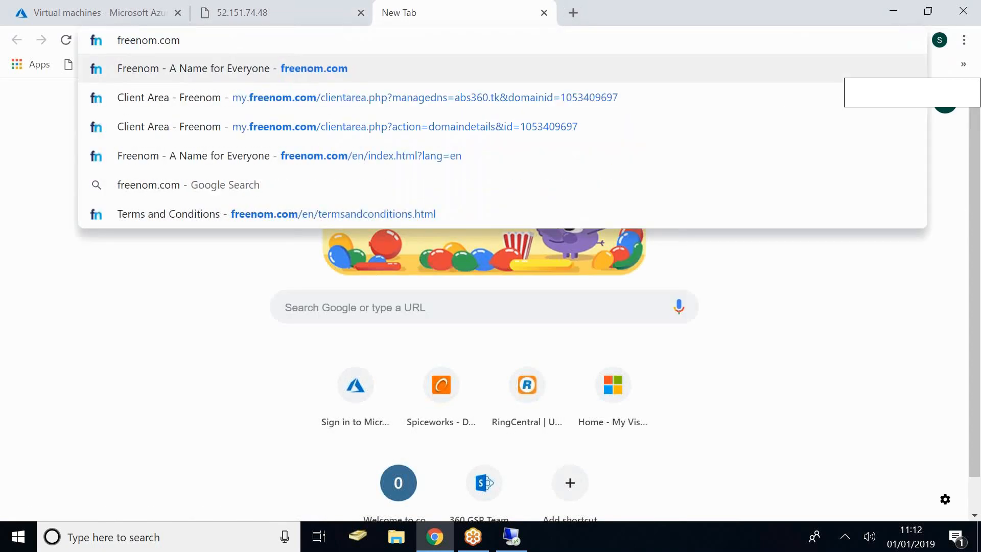
{"action": "key", "text": "Return"}
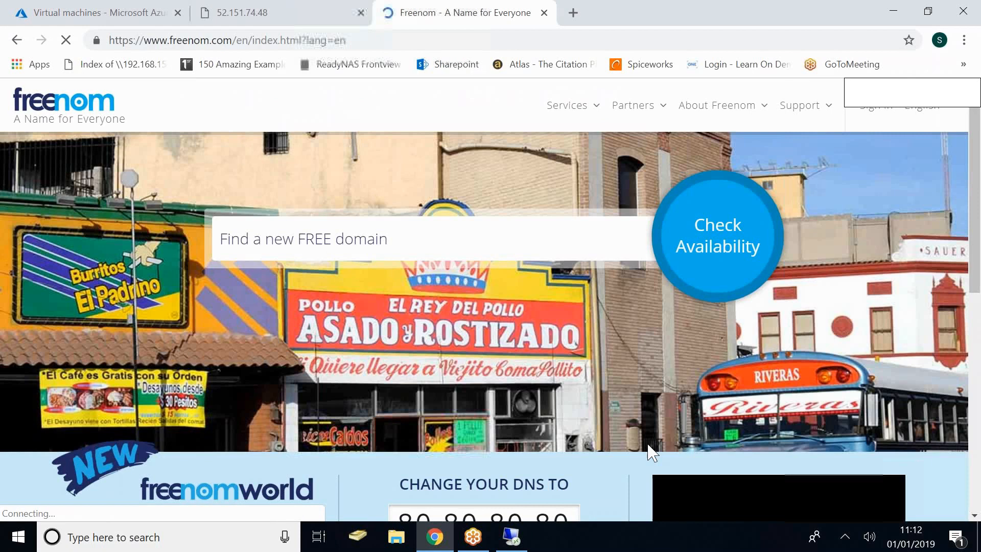
{"action": "left_click", "coordinate": [388, 236]}
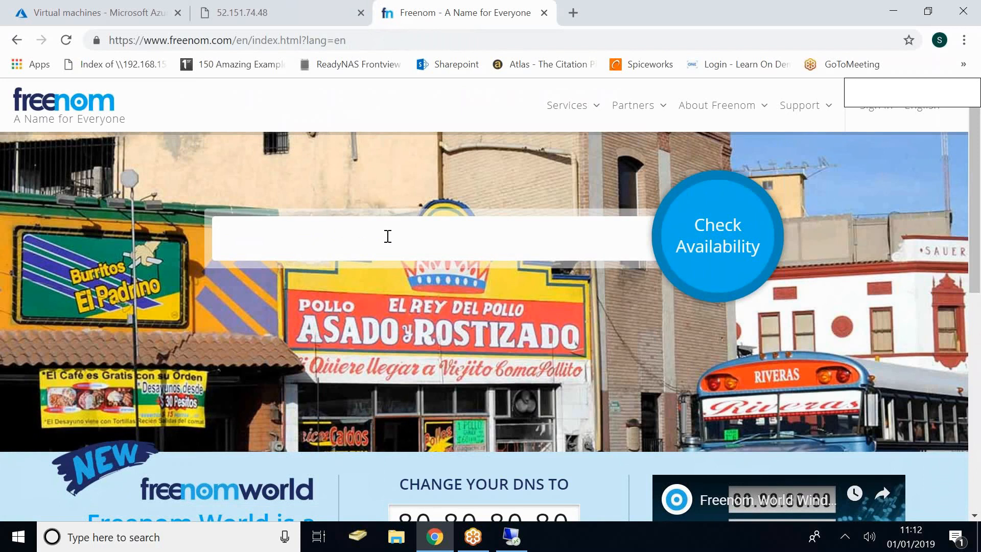
{"action": "type", "text": "abs360"}
{"action": "left_click", "coordinate": [717, 262]}
{"action": "left_click", "coordinate": [698, 253]}
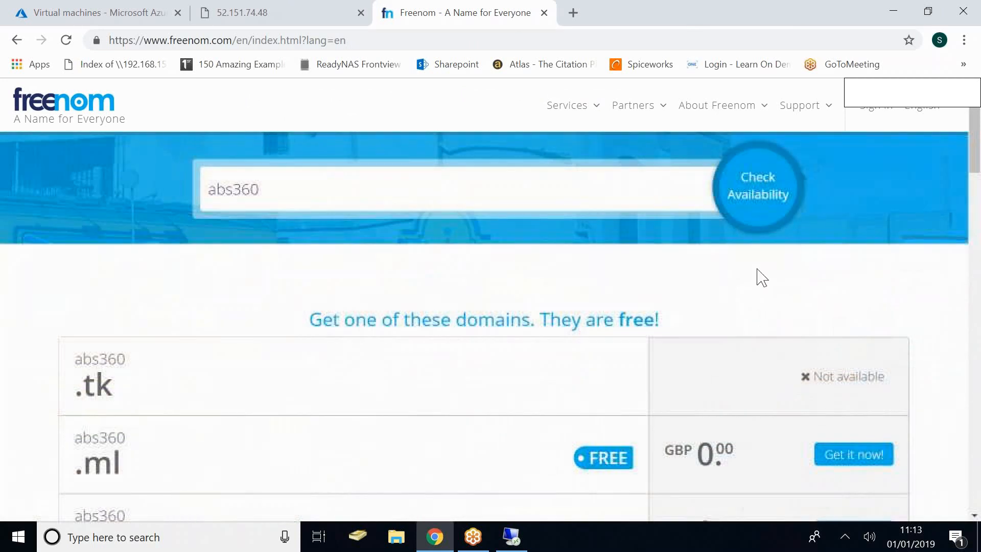
Step: Examine the free and cost-price abs360 domains on offer, comparing their extensions, availability and prices
{"action": "left_click_drag", "start_coordinate": [972, 142], "coordinate": [972, 182]}
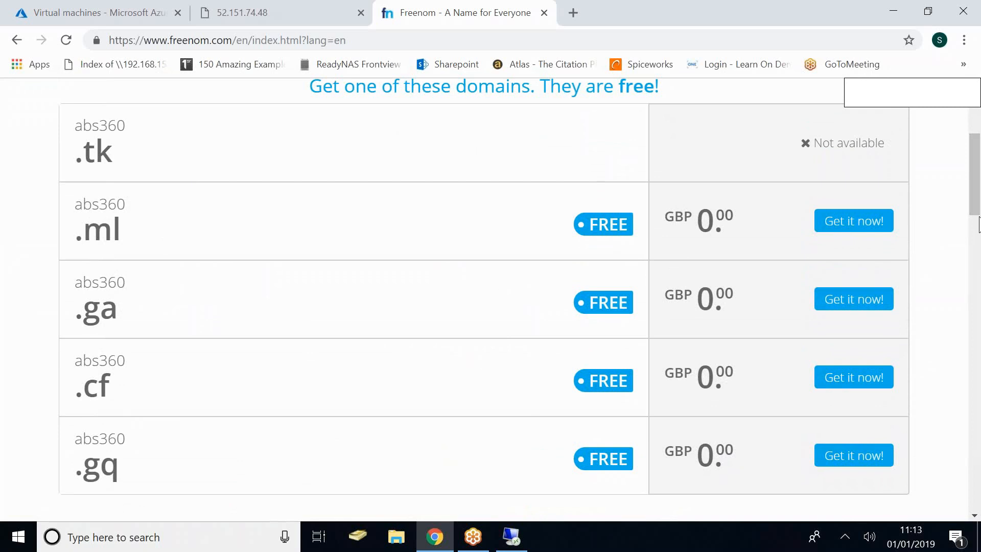
{"action": "left_click_drag", "start_coordinate": [972, 185], "coordinate": [971, 278]}
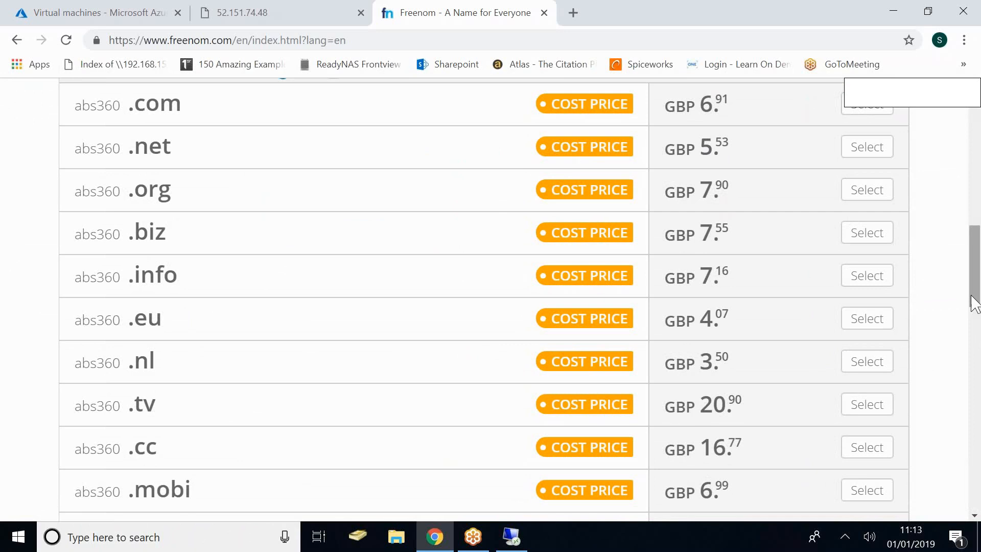
{"action": "left_click_drag", "start_coordinate": [974, 300], "coordinate": [972, 280]}
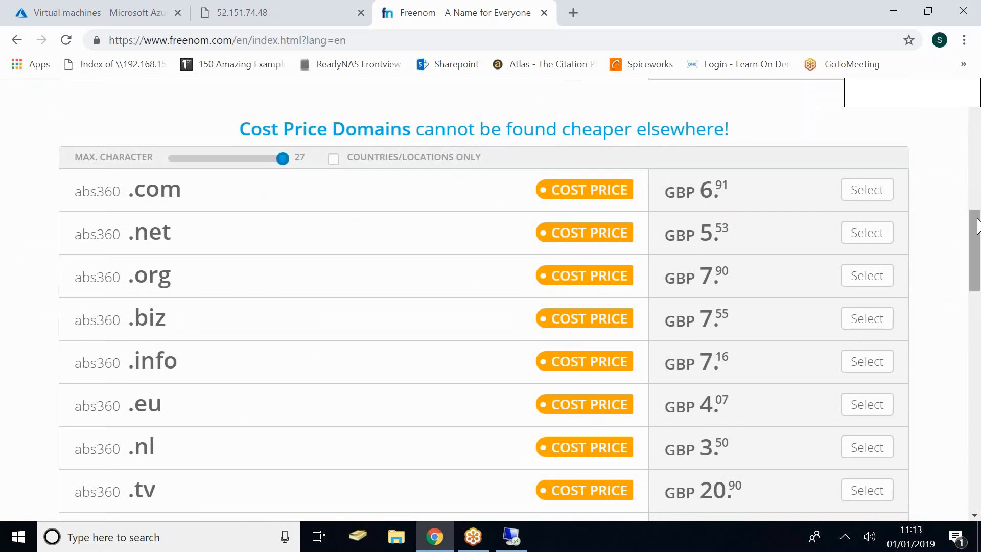
{"action": "left_click_drag", "start_coordinate": [974, 273], "coordinate": [978, 190]}
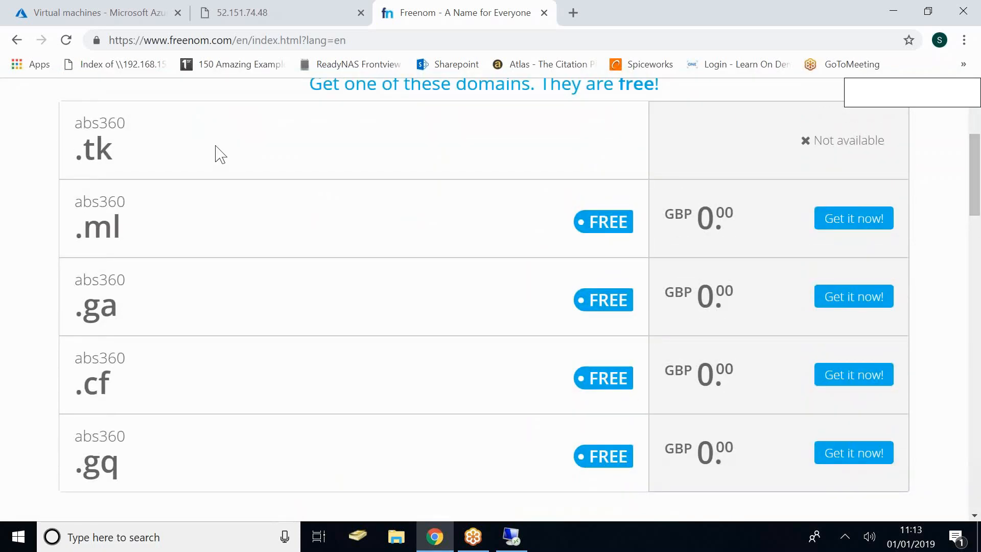
{"action": "scroll", "coordinate": [191, 392], "scroll_direction": "up", "scroll_amount": 2}
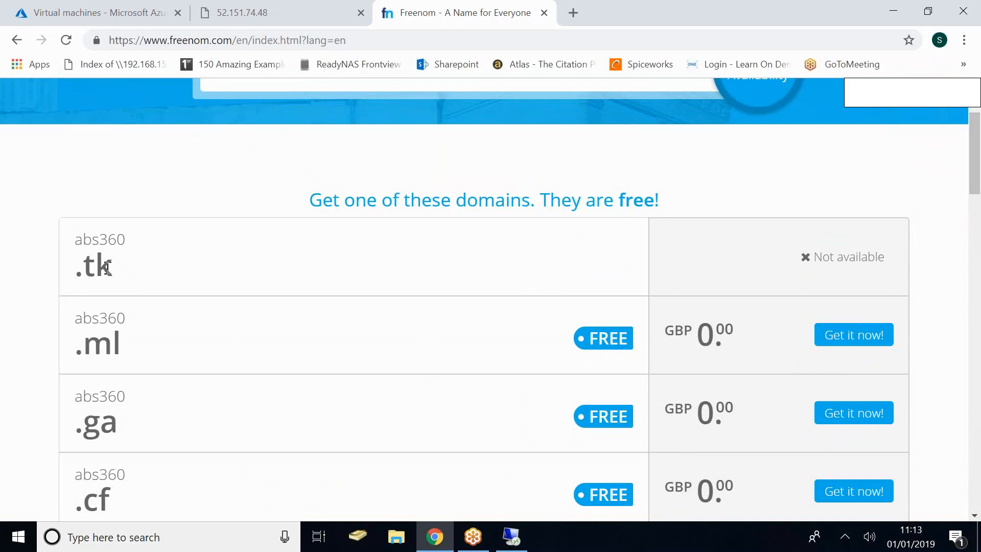
{"action": "left_click_drag", "start_coordinate": [117, 271], "coordinate": [82, 241]}
{"action": "left_click", "coordinate": [89, 255]}
{"action": "left_click_drag", "start_coordinate": [76, 312], "coordinate": [83, 335]}
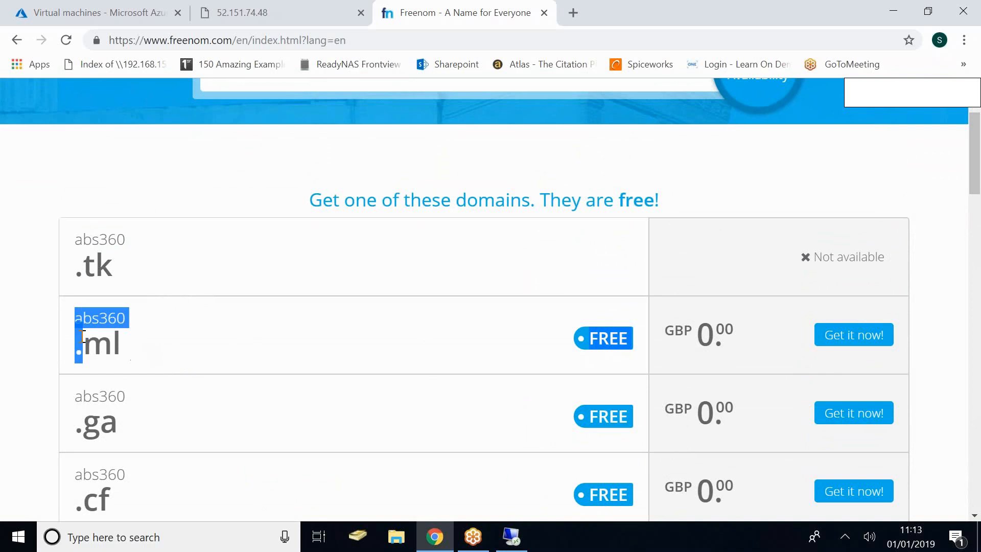
{"action": "left_click", "coordinate": [121, 337]}
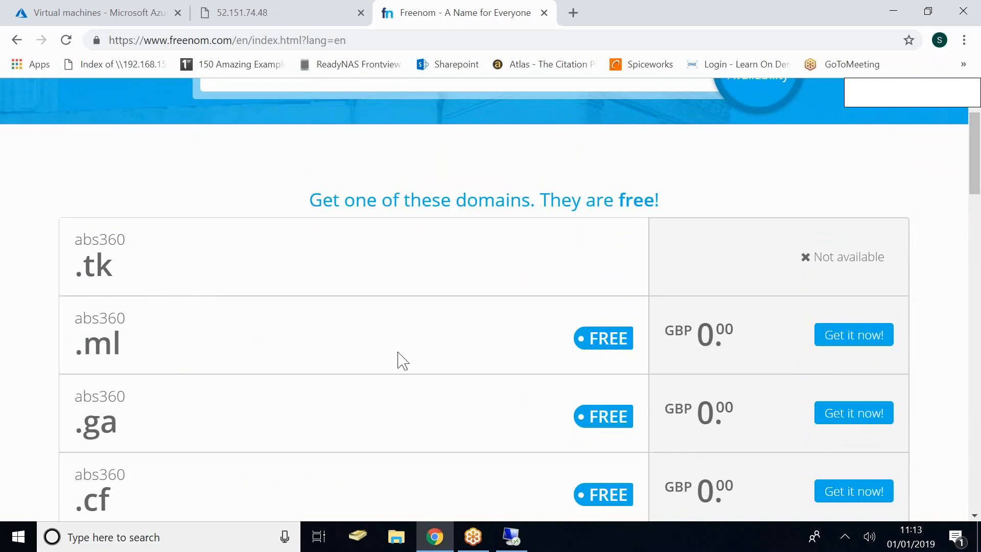
Step: Add the free abs360.ml domain to the cart, proceed to checkout and set its period to 12 Months @ FREE
{"action": "left_click", "coordinate": [850, 352]}
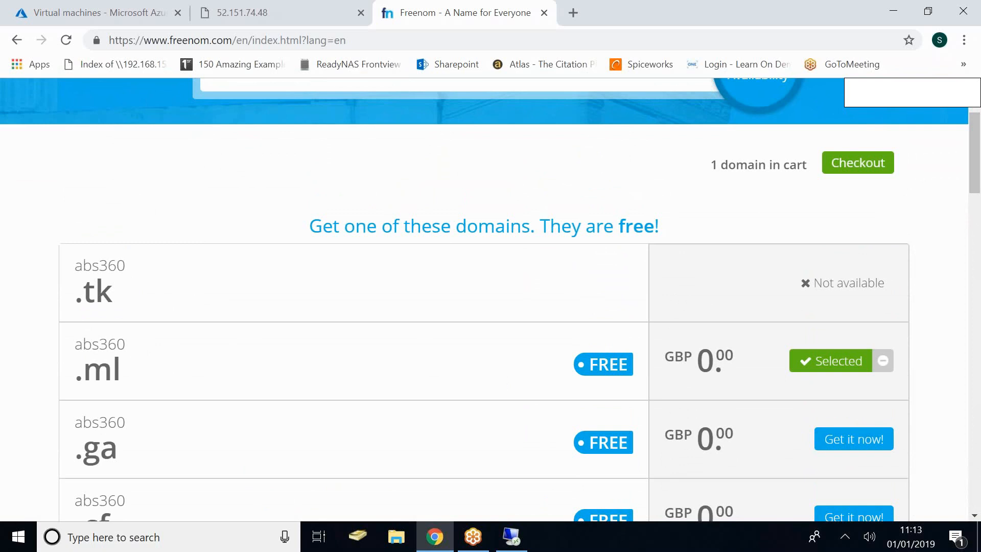
{"action": "left_click", "coordinate": [872, 172]}
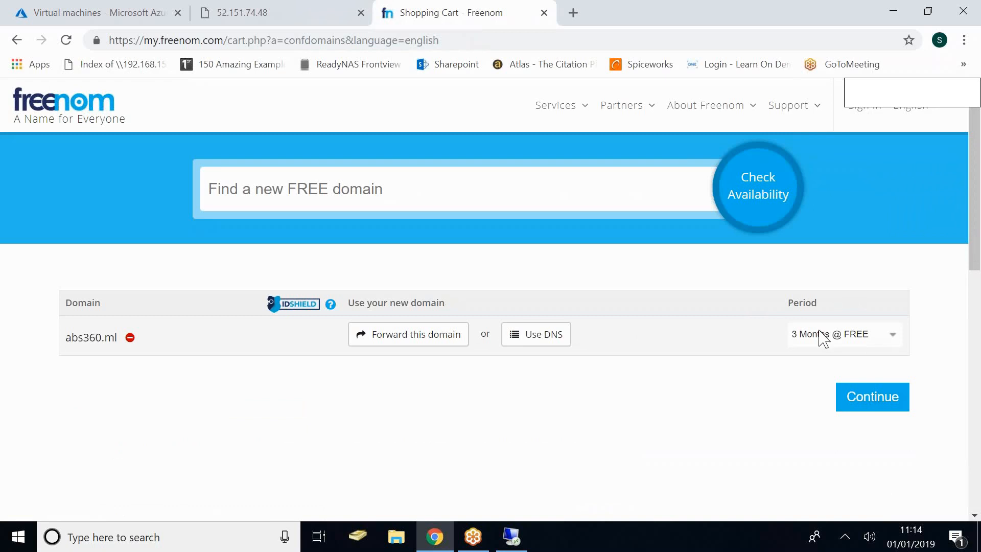
{"action": "left_click", "coordinate": [894, 342]}
{"action": "scroll", "coordinate": [885, 308], "scroll_direction": "down", "scroll_amount": 1}
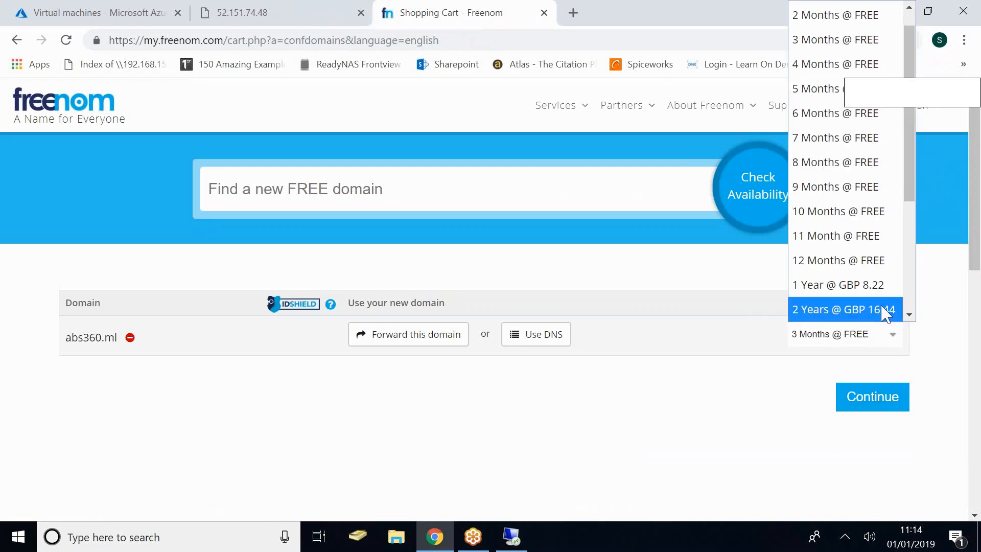
{"action": "left_click", "coordinate": [887, 259]}
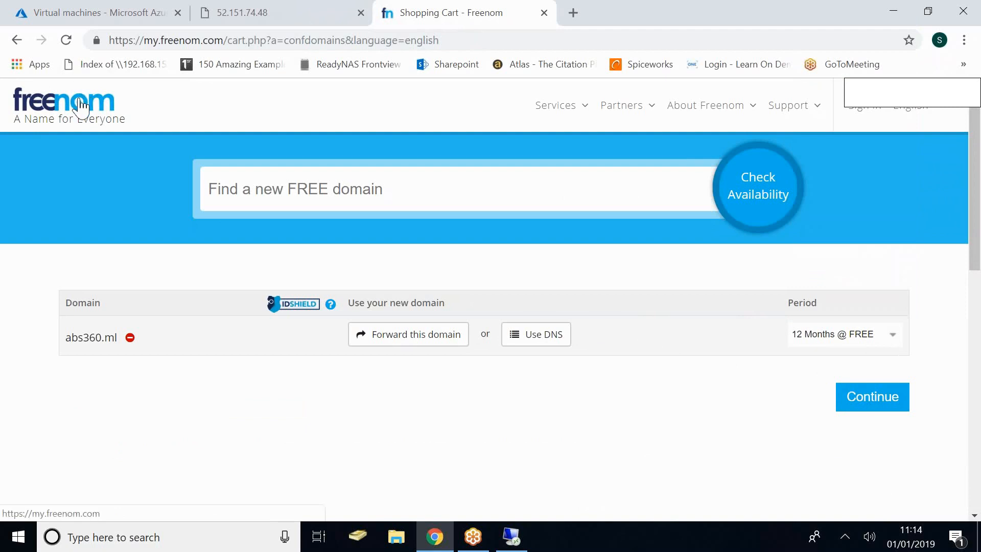
Step: Sign in to the Freenom client area using the Google social sign-in
{"action": "left_click", "coordinate": [860, 121]}
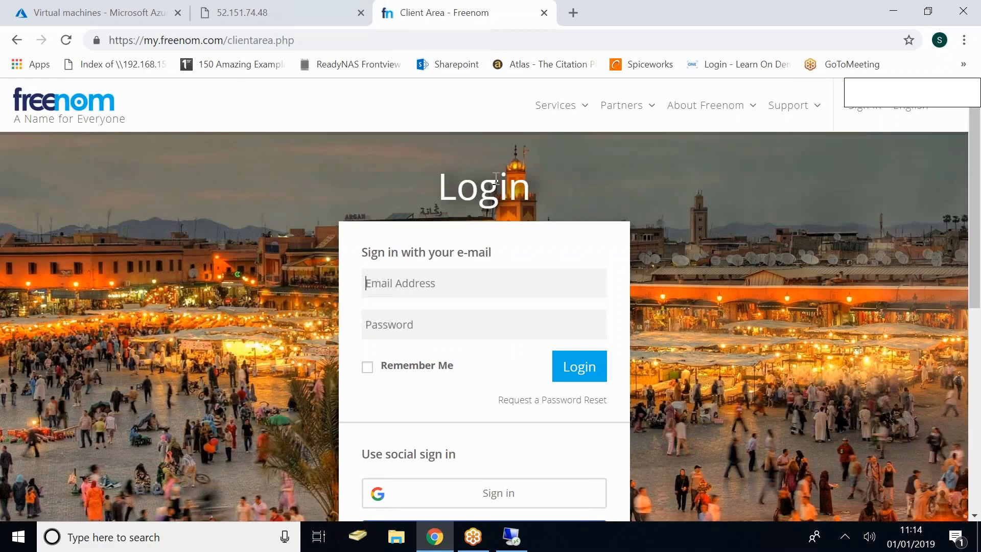
{"action": "scroll", "coordinate": [495, 178], "scroll_direction": "down", "scroll_amount": 3}
{"action": "left_click", "coordinate": [499, 333]}
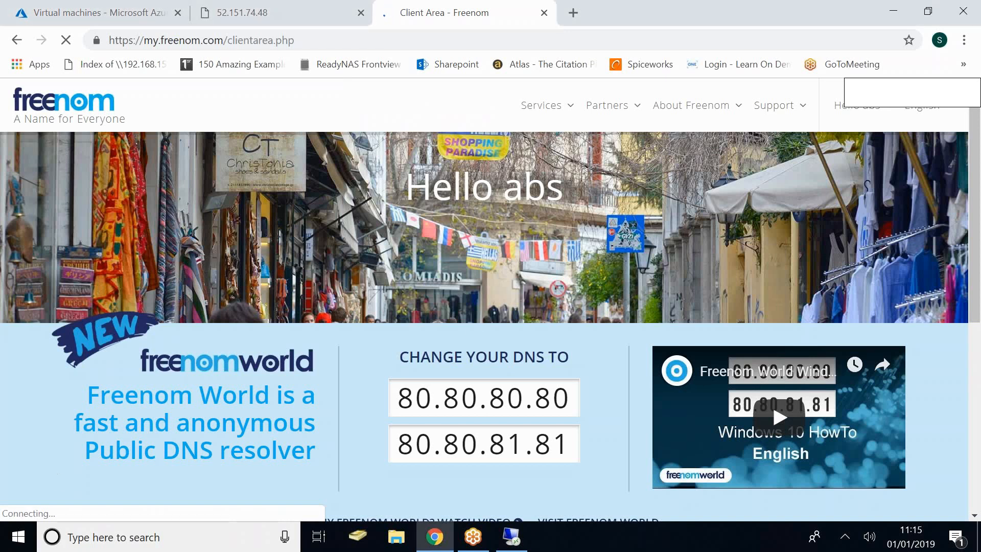
{"action": "left_click", "coordinate": [951, 23]}
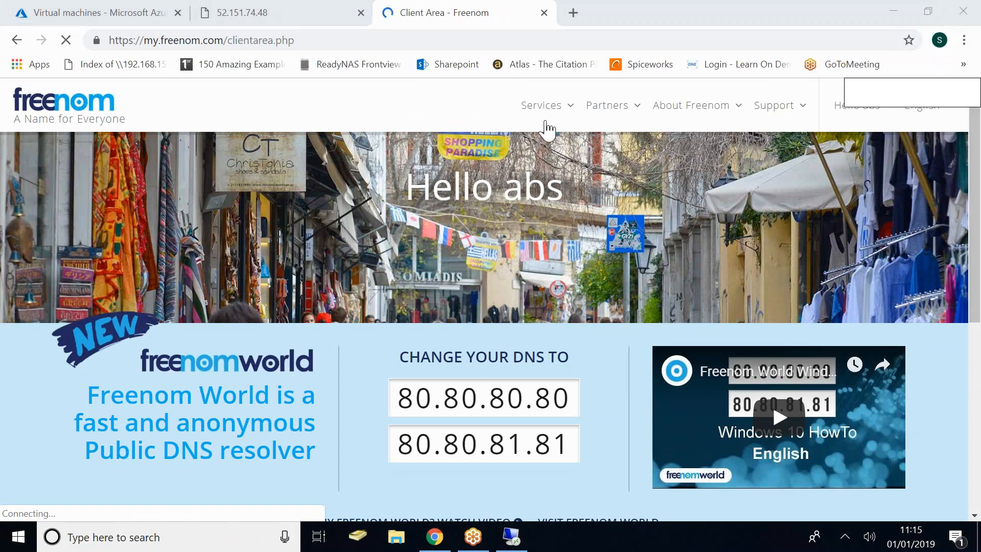
Step: Open the Freenom DNS management page for abs360.tk from the account's registered domains
{"action": "left_click", "coordinate": [576, 116]}
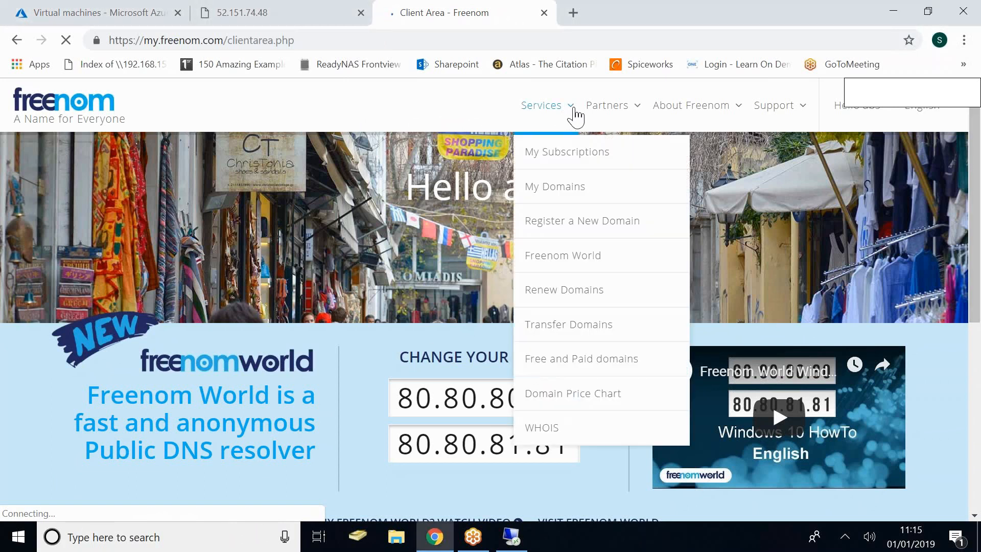
{"action": "left_click", "coordinate": [574, 186]}
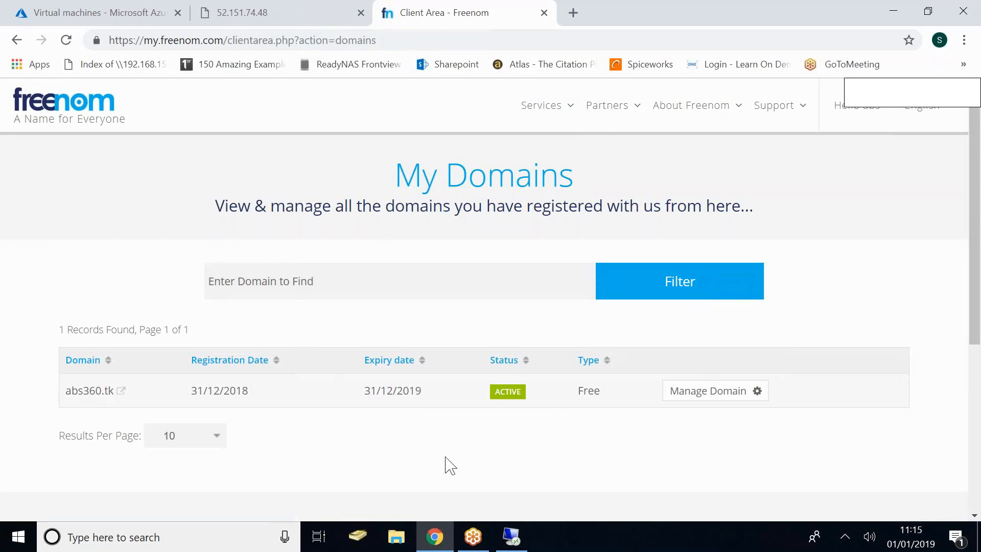
{"action": "left_click", "coordinate": [710, 393]}
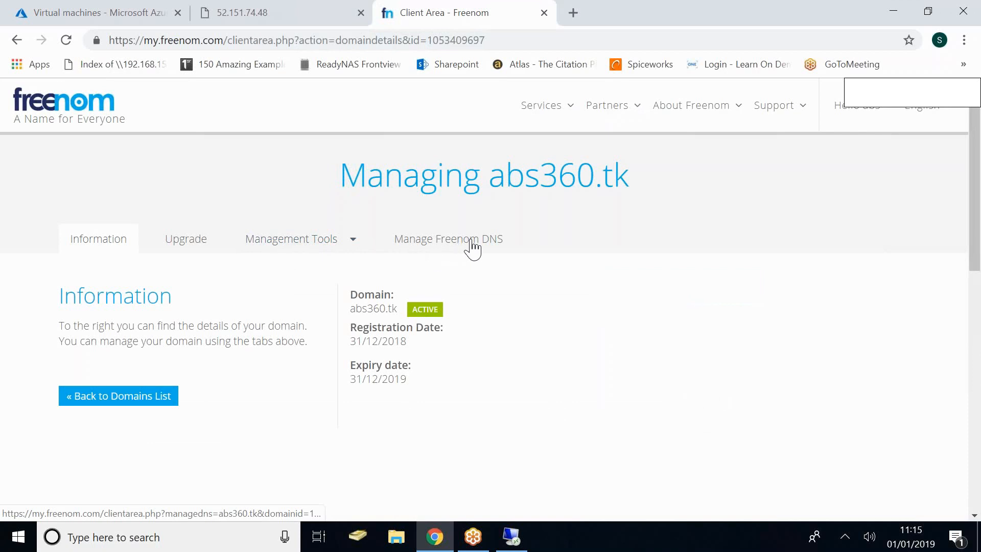
{"action": "left_click", "coordinate": [475, 245]}
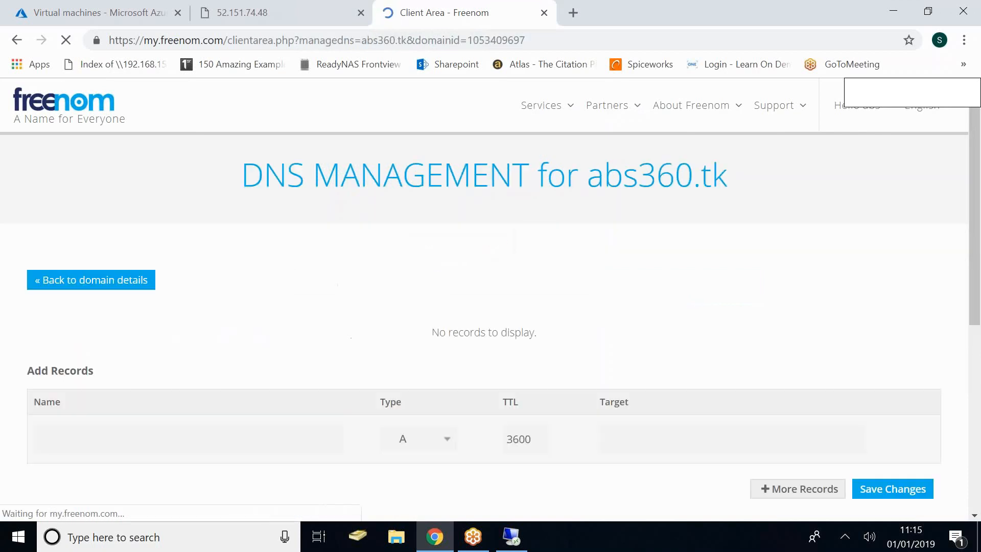
{"action": "scroll", "coordinate": [613, 273], "scroll_direction": "down", "scroll_amount": 2}
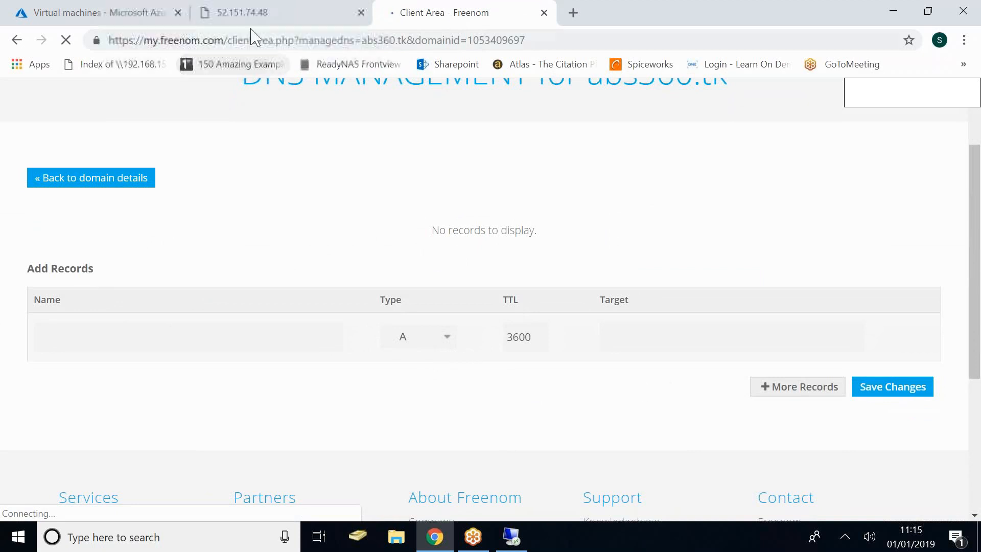
Step: Copy the web server's address from its open page and set the new A record's target to 52.151.74.48
{"action": "left_click", "coordinate": [265, 21]}
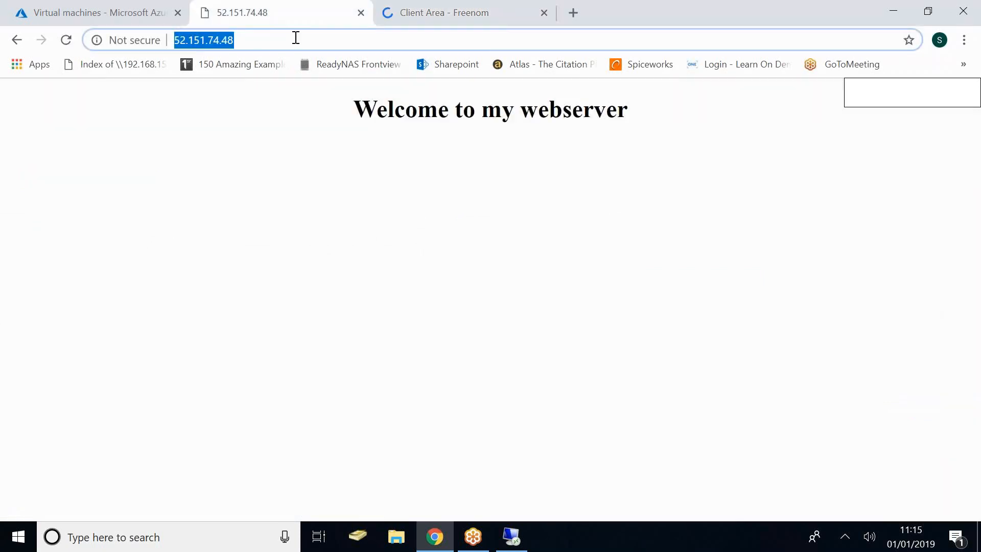
{"action": "left_click", "coordinate": [296, 37]}
{"action": "double_click", "coordinate": [202, 40]}
{"action": "key", "text": "ctrl+c"}
{"action": "left_click", "coordinate": [461, 14]}
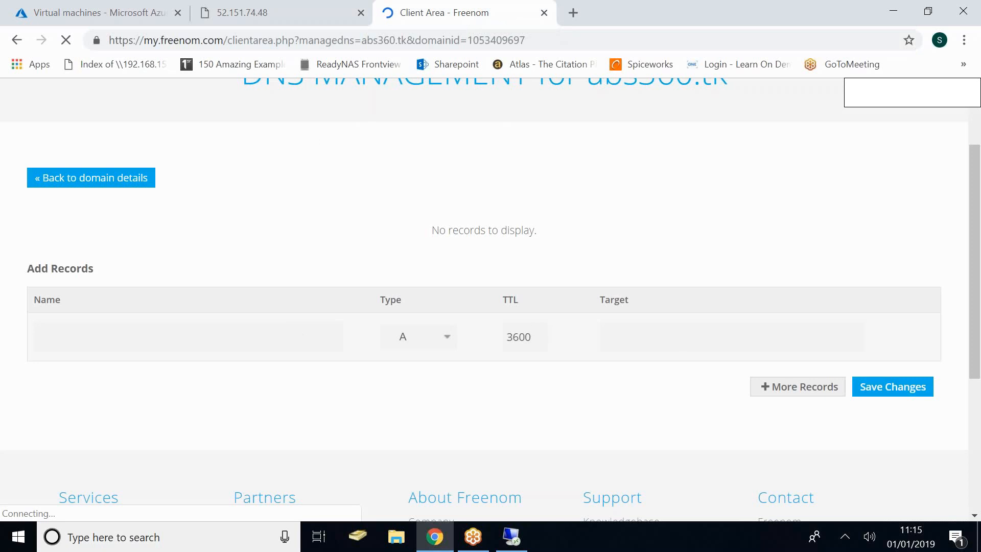
{"action": "left_click", "coordinate": [689, 346]}
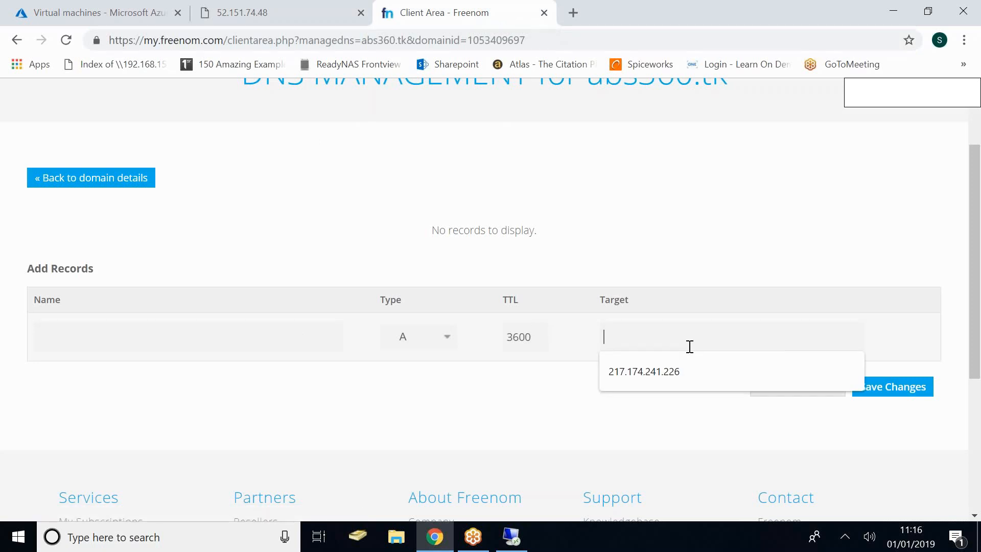
{"action": "key", "text": "ctrl+v"}
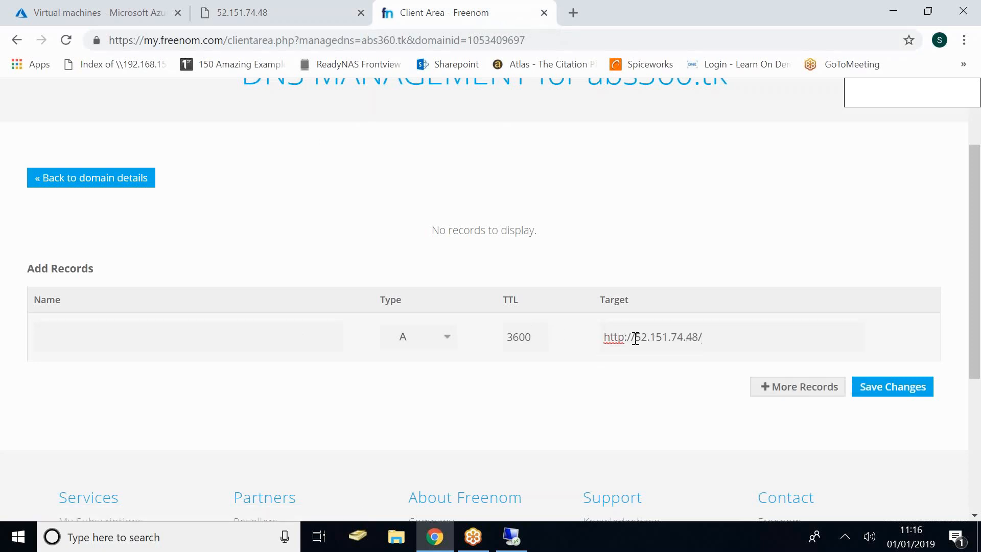
{"action": "left_click_drag", "start_coordinate": [634, 337], "coordinate": [469, 356]}
{"action": "key", "text": "BackSpace"}
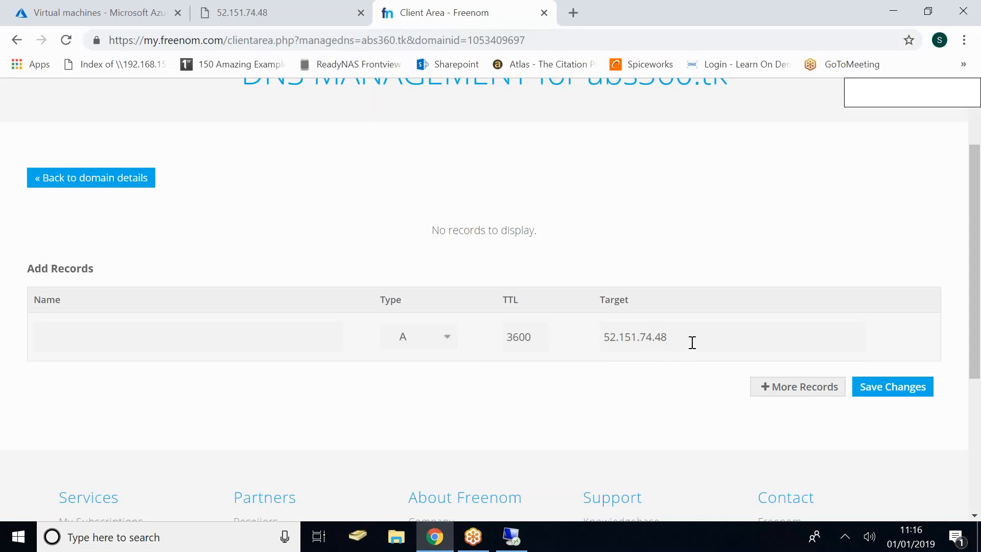
Step: Name the new A record abs360.tk and save the DNS changes
{"action": "left_click", "coordinate": [79, 342]}
{"action": "scroll", "coordinate": [211, 292], "scroll_direction": "up", "scroll_amount": 2}
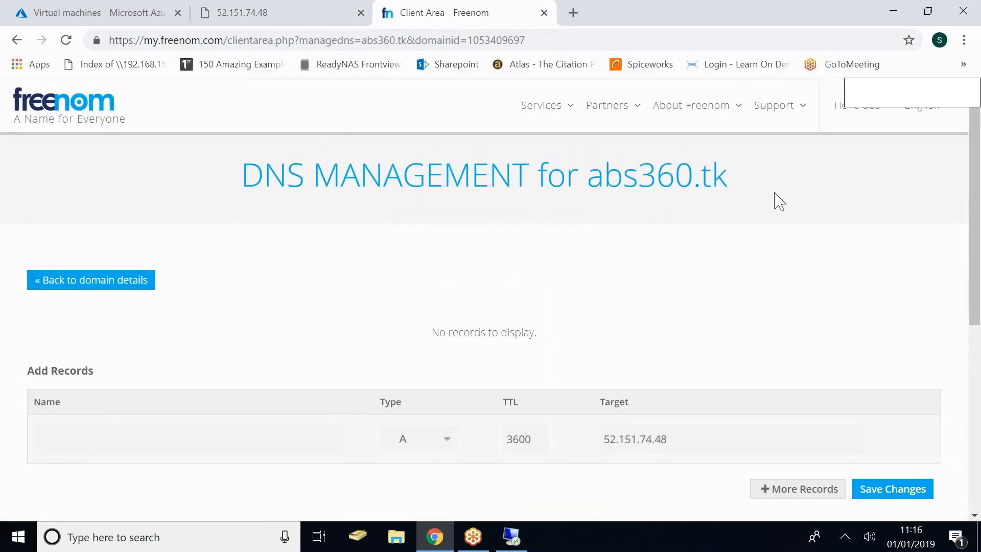
{"action": "left_click", "coordinate": [85, 447]}
{"action": "type", "text": "ab"}
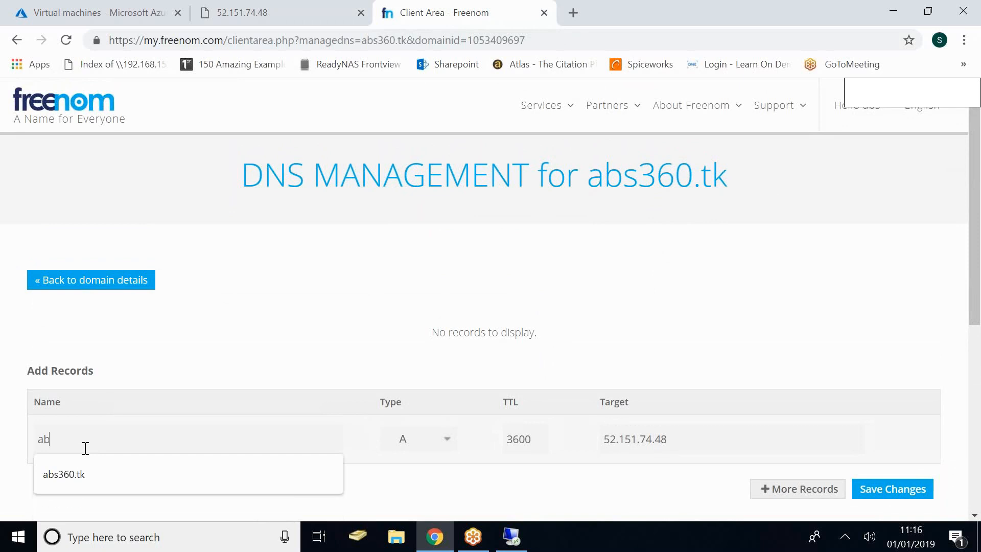
{"action": "type", "text": "s360.tk"}
{"action": "left_click", "coordinate": [380, 262]}
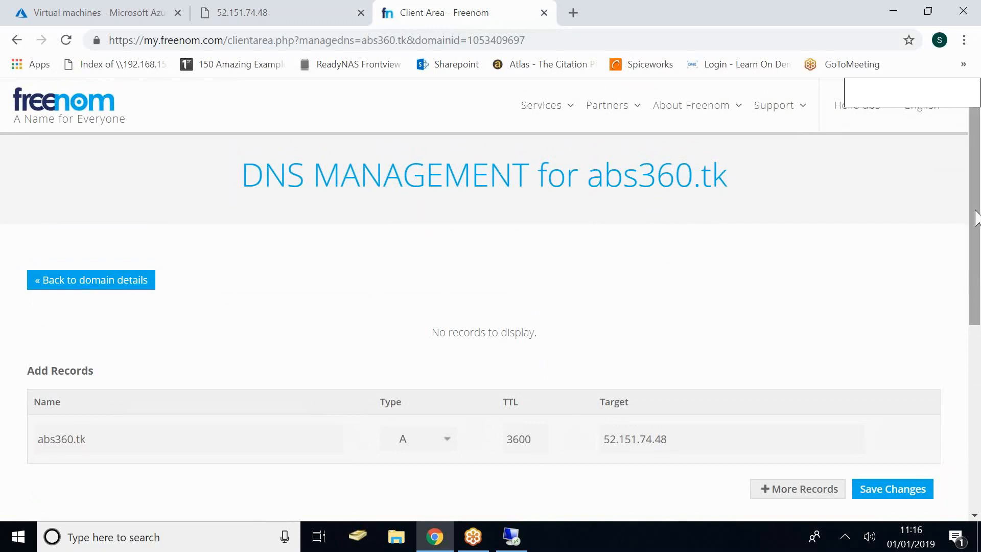
{"action": "left_click_drag", "start_coordinate": [976, 219], "coordinate": [975, 234]}
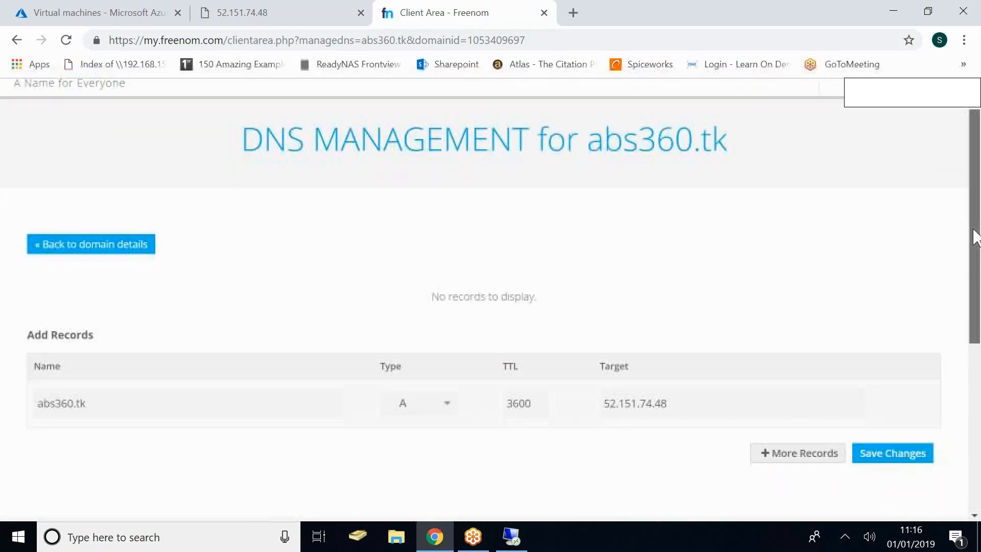
{"action": "left_click", "coordinate": [898, 454]}
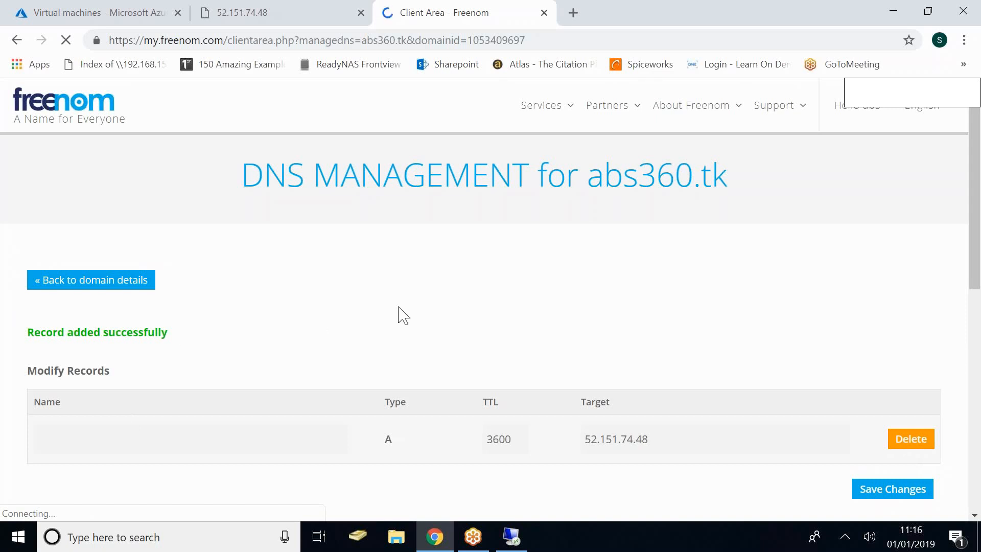
{"action": "left_click", "coordinate": [276, 16]}
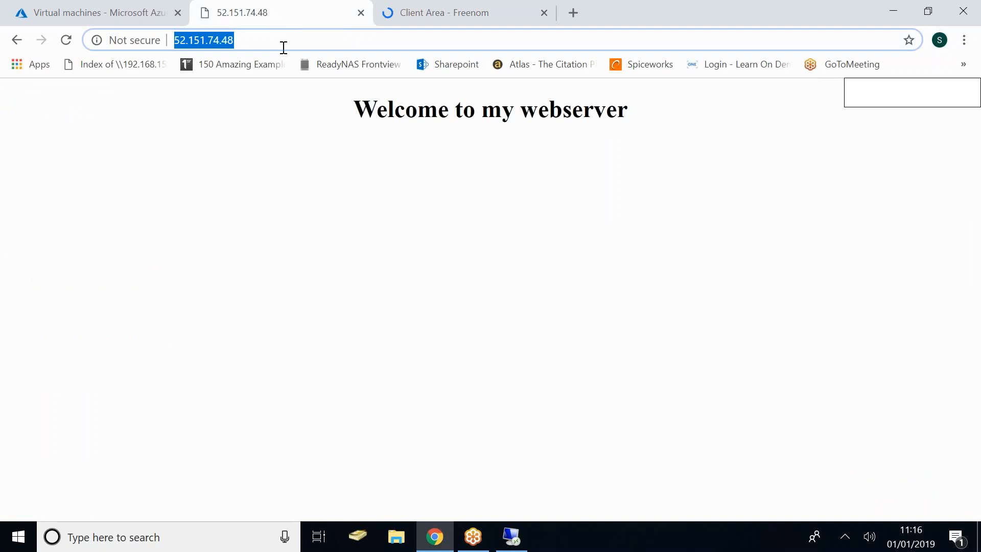
{"action": "type", "text": "abs360.tk"}
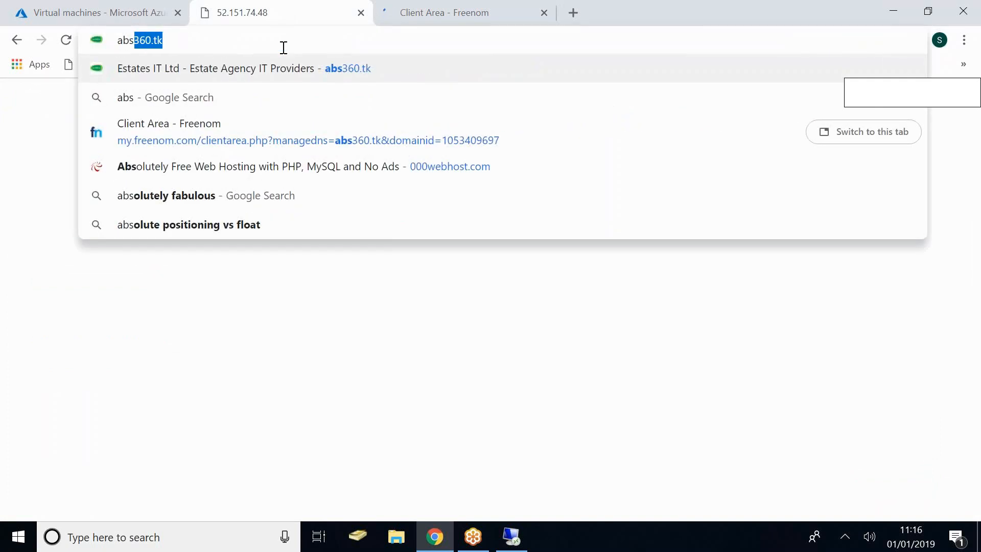
{"action": "key", "text": "BackSpace"}
{"action": "key", "text": "BackSpace"}
{"action": "key", "text": "BackSpace"}
{"action": "key", "text": "BackSpace"}
{"action": "key", "text": "BackSpace"}
{"action": "key", "text": "BackSpace"}
{"action": "key", "text": "BackSpace"}
{"action": "key", "text": "BackSpace"}
{"action": "key", "text": "BackSpace"}
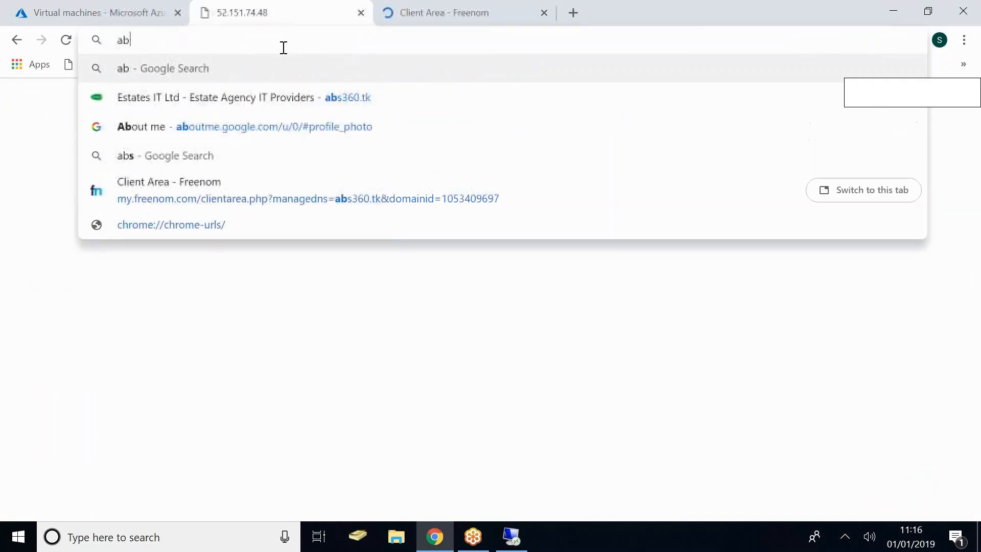
Step: Review the saved A record for abs360.tk on the Freenom DNS management page
{"action": "left_click", "coordinate": [469, 12]}
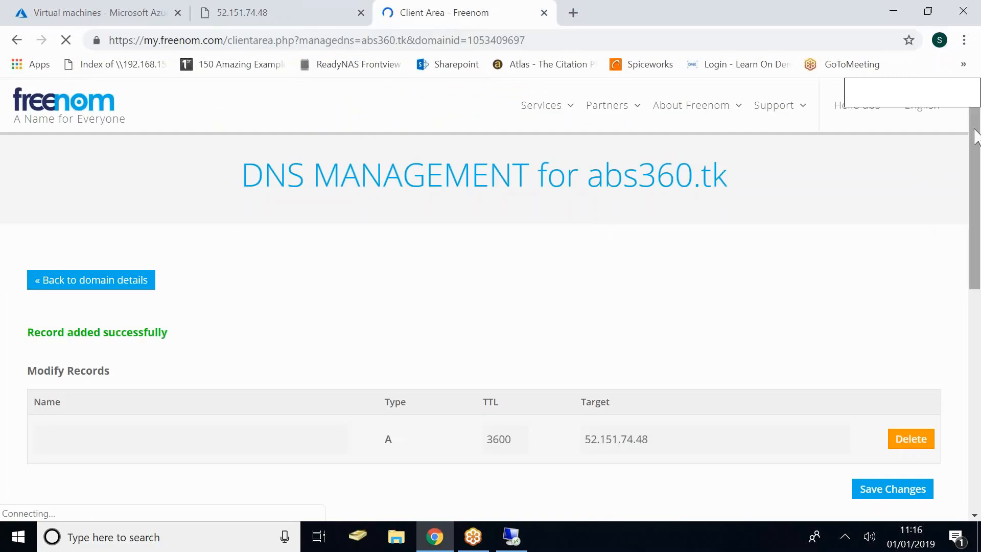
{"action": "scroll", "coordinate": [974, 153], "scroll_direction": "down", "scroll_amount": 2}
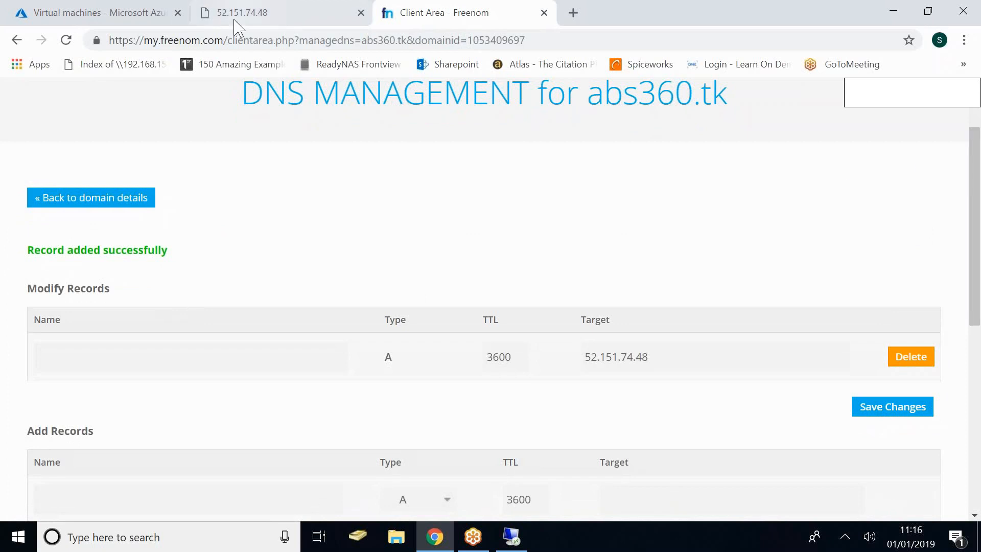
{"action": "left_click", "coordinate": [250, 9]}
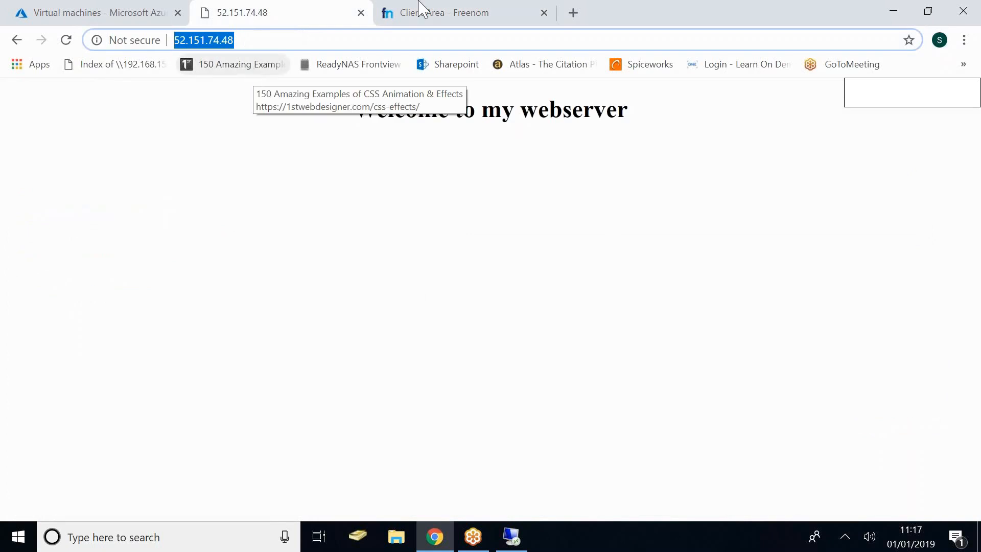
{"action": "left_click", "coordinate": [470, 11]}
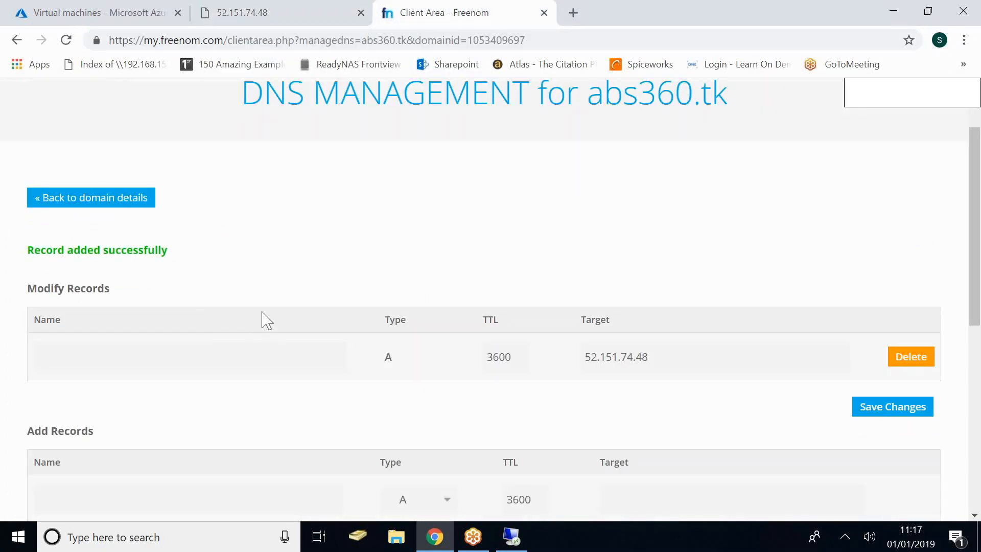
{"action": "scroll", "coordinate": [262, 318], "scroll_direction": "down", "scroll_amount": 1}
{"action": "scroll", "coordinate": [263, 317], "scroll_direction": "up", "scroll_amount": 2}
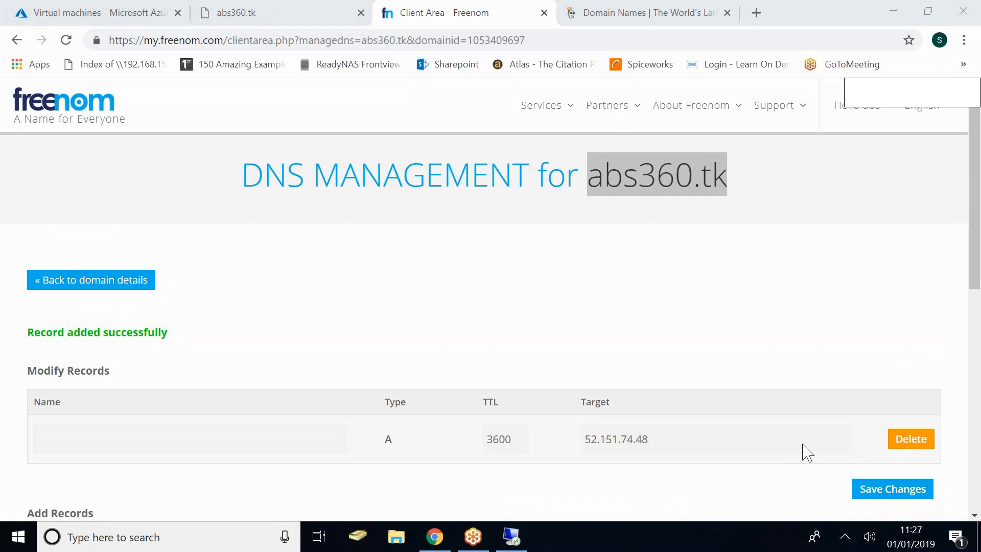
Step: Load abs360.tk in the web server's browser tab to test whether the domain opens the hosted site
{"action": "left_click", "coordinate": [605, 293]}
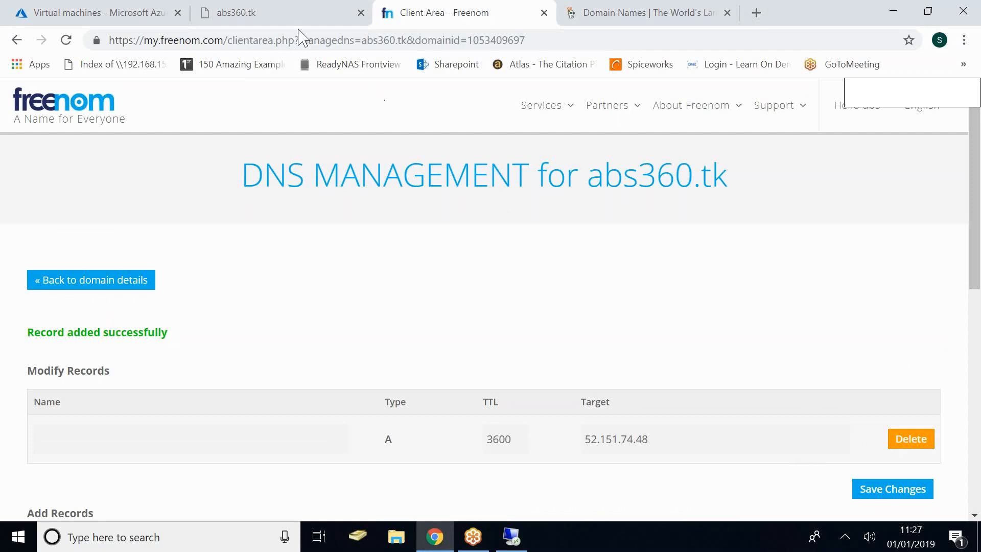
{"action": "left_click", "coordinate": [269, 20]}
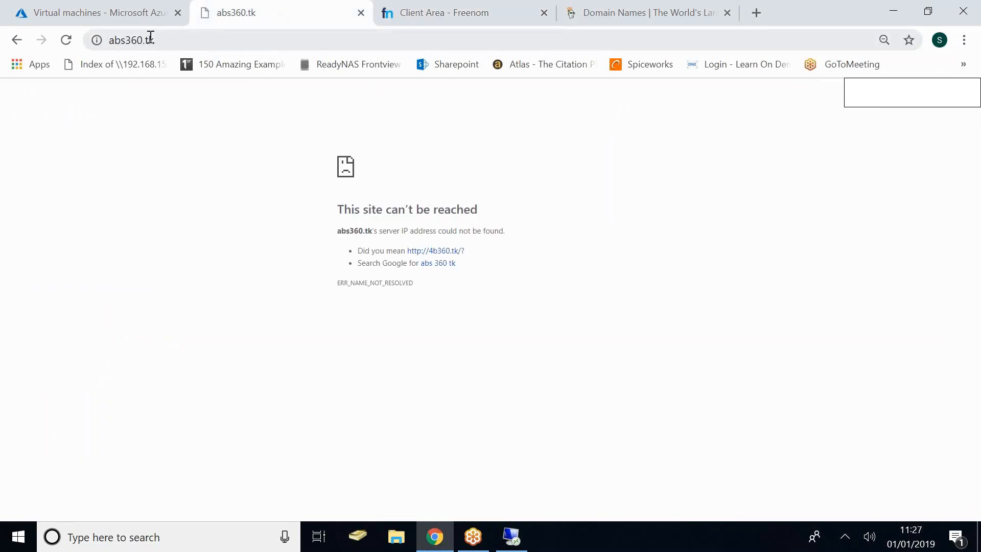
{"action": "left_click", "coordinate": [183, 40]}
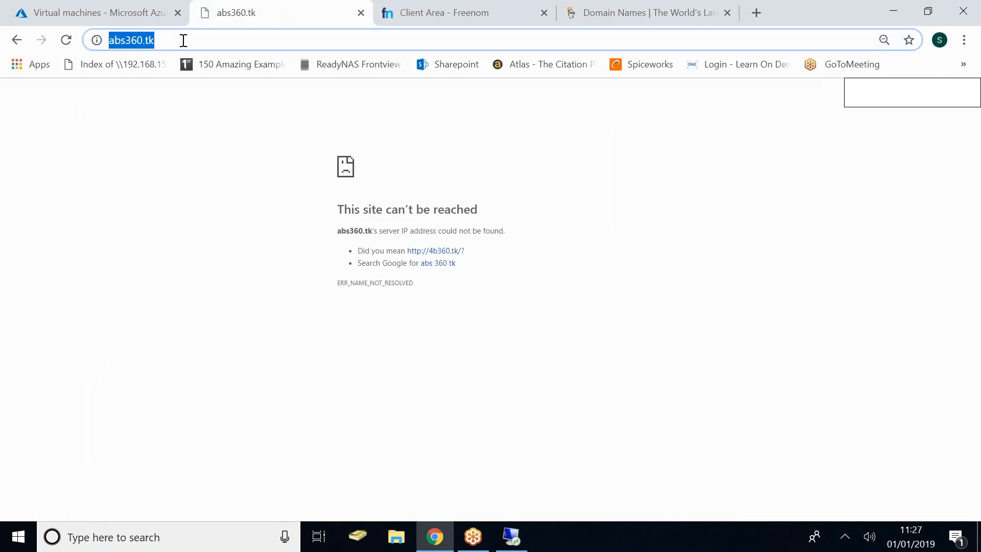
{"action": "key", "text": "Return"}
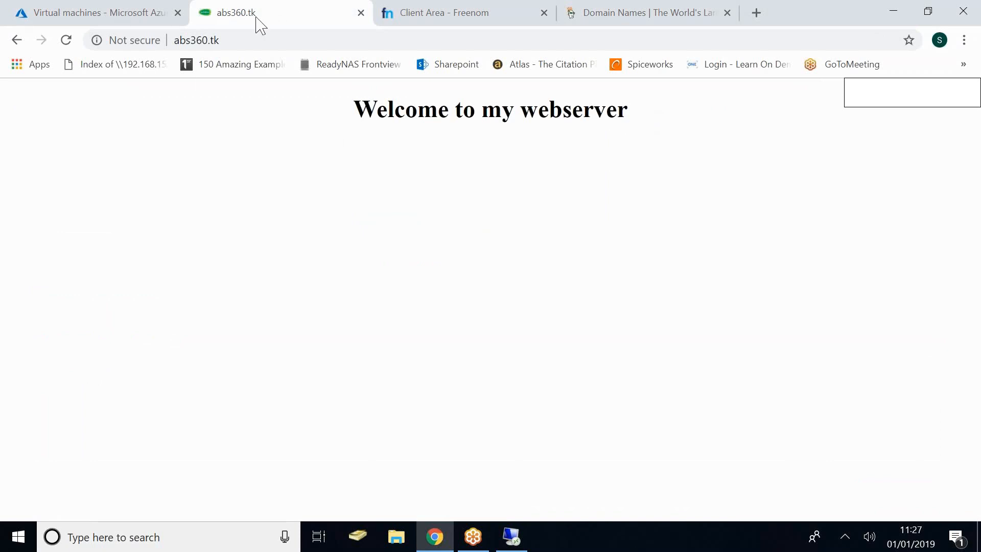
{"action": "left_click", "coordinate": [254, 38]}
{"action": "key", "text": "Escape"}
Step: Open GoDaddy's .co.uk domain page and examine the first-year and additional-year prices
{"action": "left_click", "coordinate": [641, 18]}
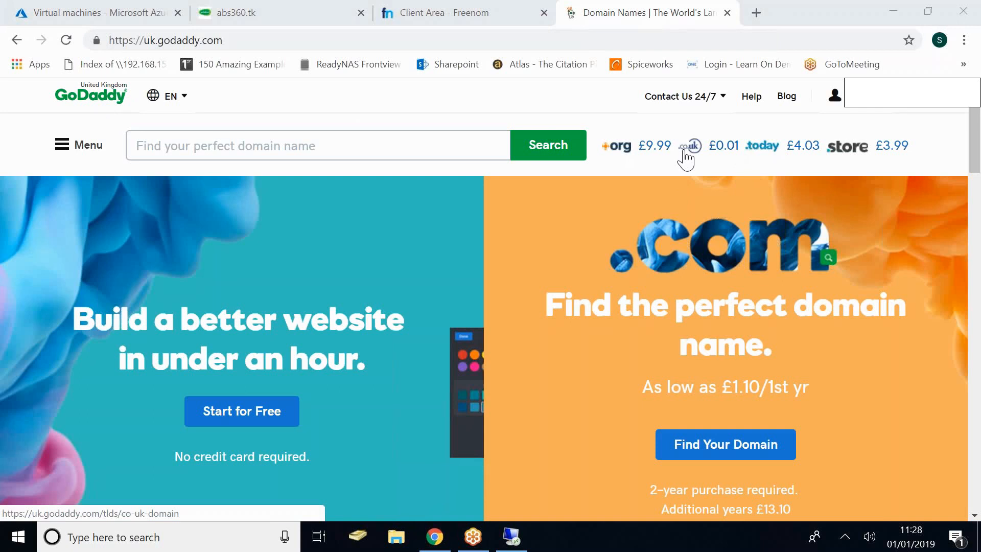
{"action": "left_click", "coordinate": [713, 153]}
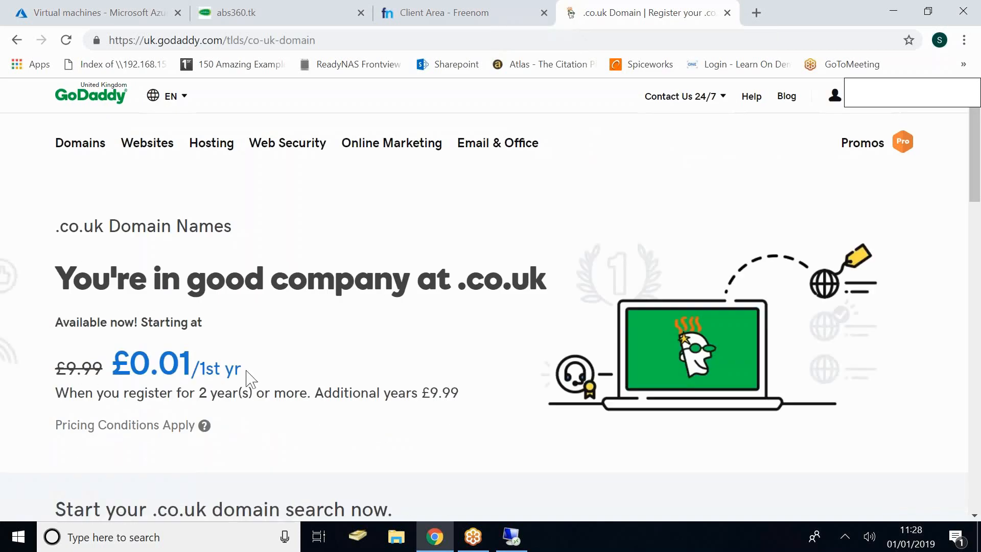
{"action": "left_click_drag", "start_coordinate": [252, 377], "coordinate": [118, 363]}
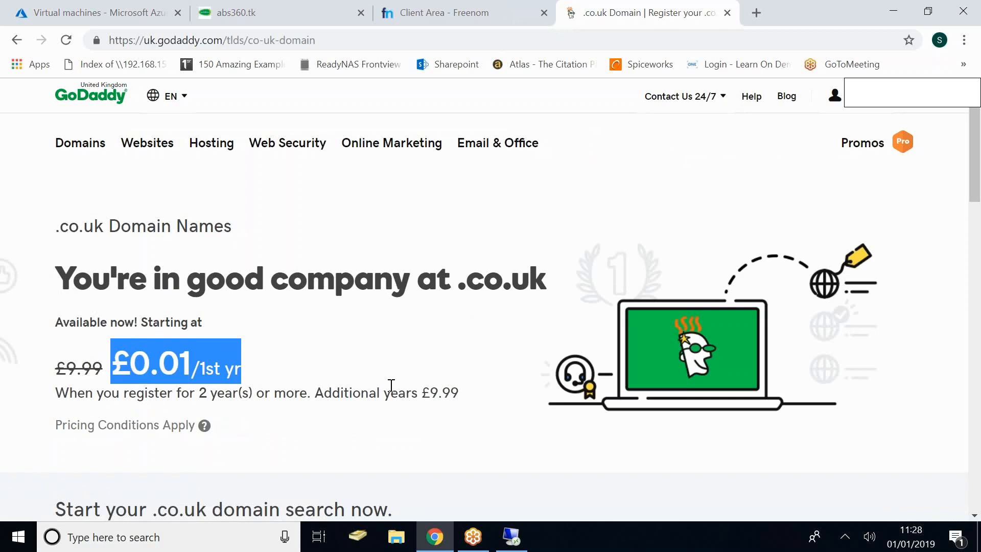
{"action": "left_click_drag", "start_coordinate": [313, 393], "coordinate": [467, 407]}
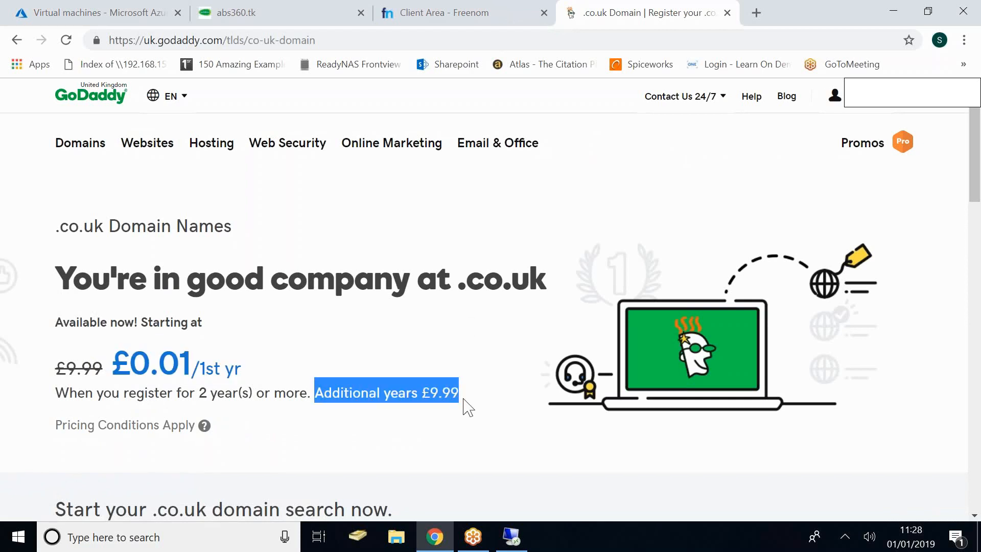
{"action": "left_click", "coordinate": [417, 348]}
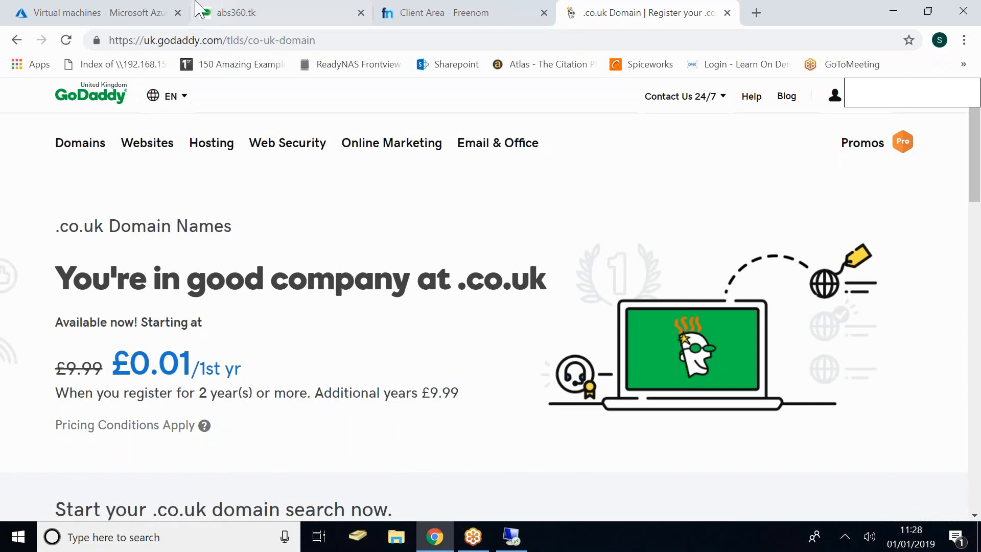
Step: Review the abs360.tk site alongside the VM-Webserver overview in the Azure portal, ending on the site
{"action": "left_click", "coordinate": [242, 15]}
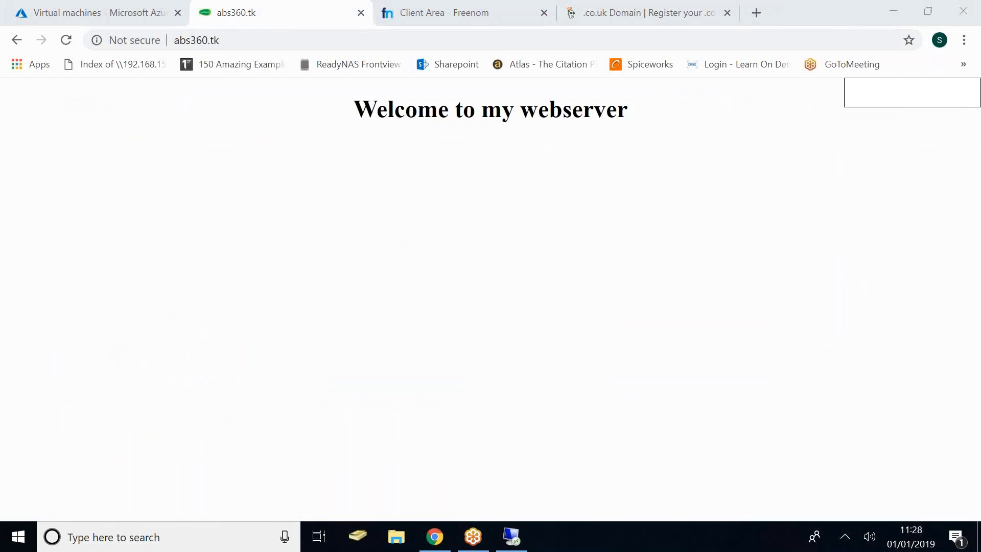
{"action": "left_click", "coordinate": [67, 11]}
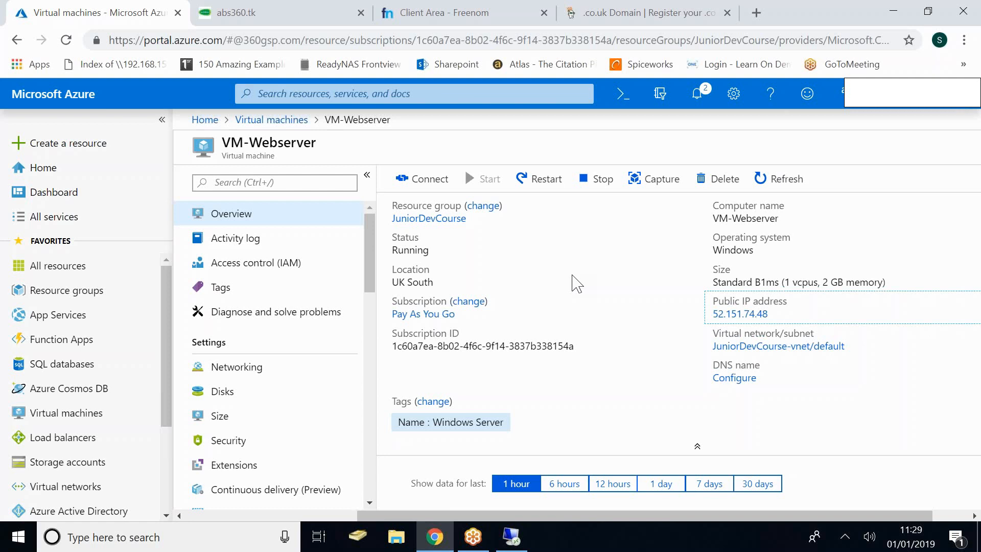
{"action": "left_click", "coordinate": [249, 14]}
{"action": "left_click", "coordinate": [250, 41]}
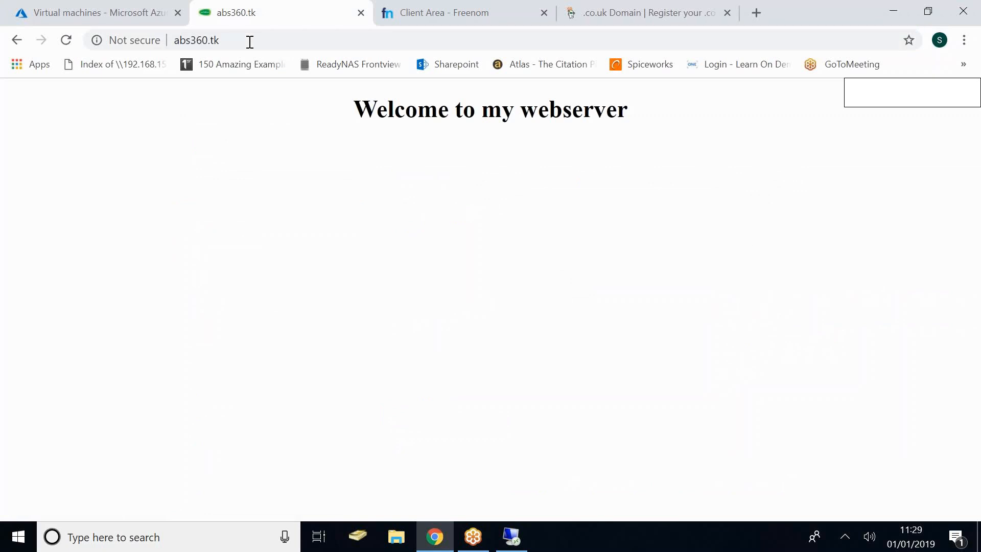
{"action": "left_click", "coordinate": [60, 16]}
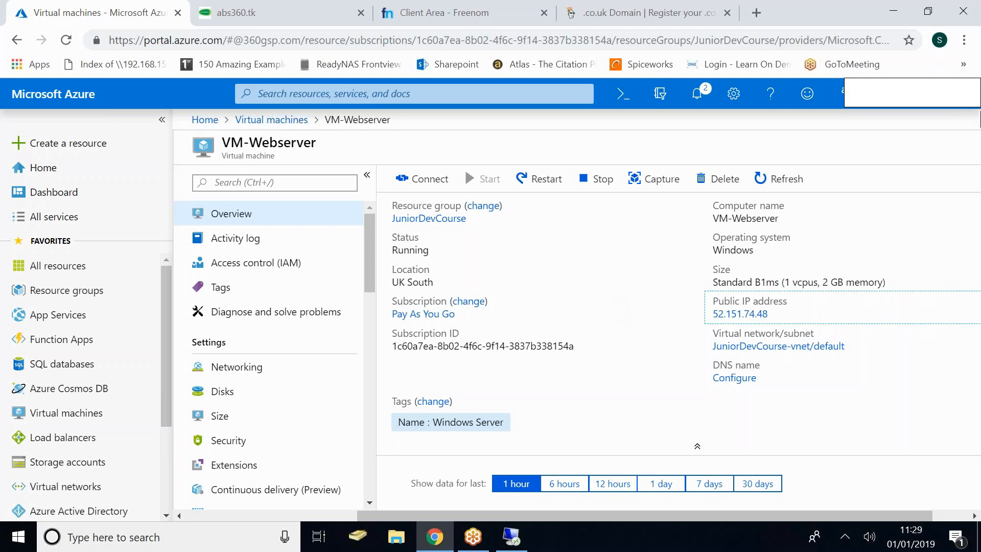
{"action": "left_click", "coordinate": [918, 20]}
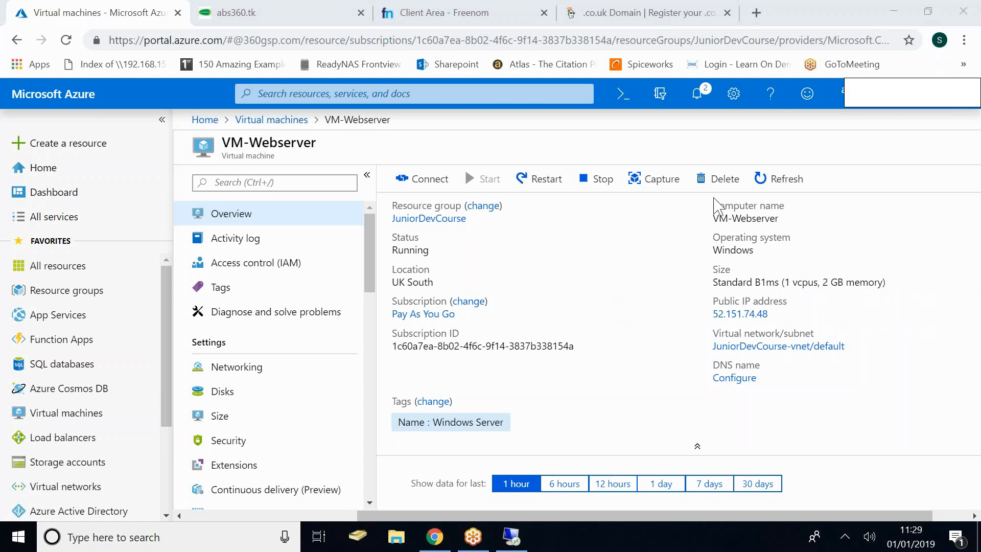
{"action": "left_click", "coordinate": [214, 15]}
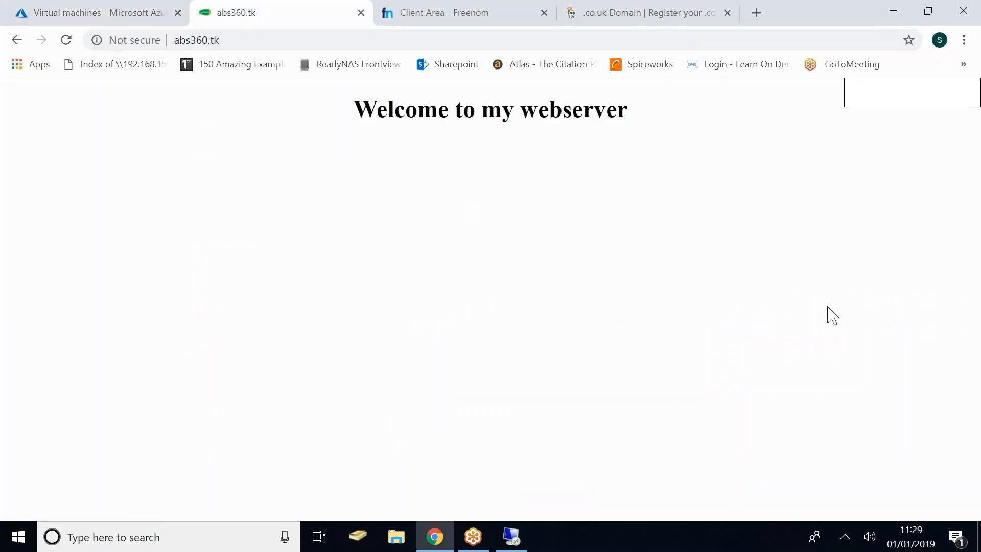